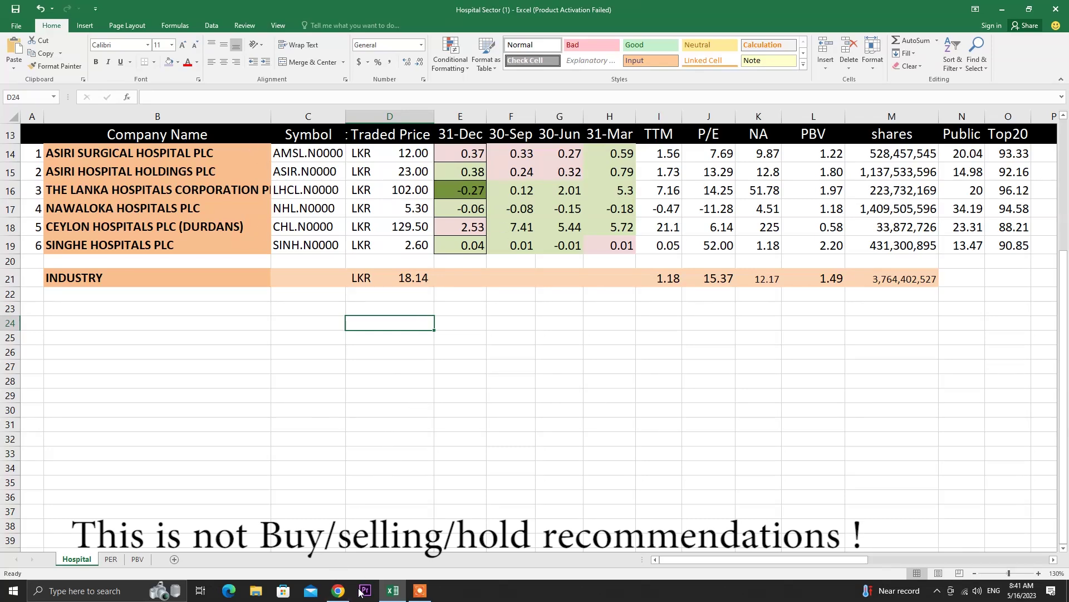
Switch to the Colombo Stock Exchange site in Chrome and open the CSE Daily report for 15 May 2023.
{"action": "left_click", "coordinate": [338, 591]}
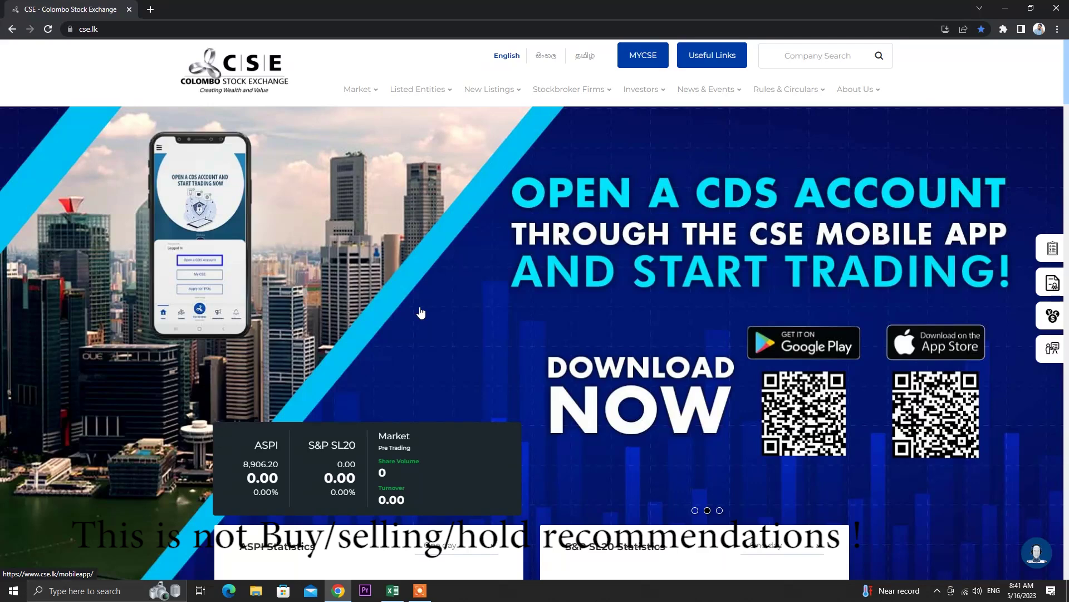
{"action": "left_click", "coordinate": [362, 95]}
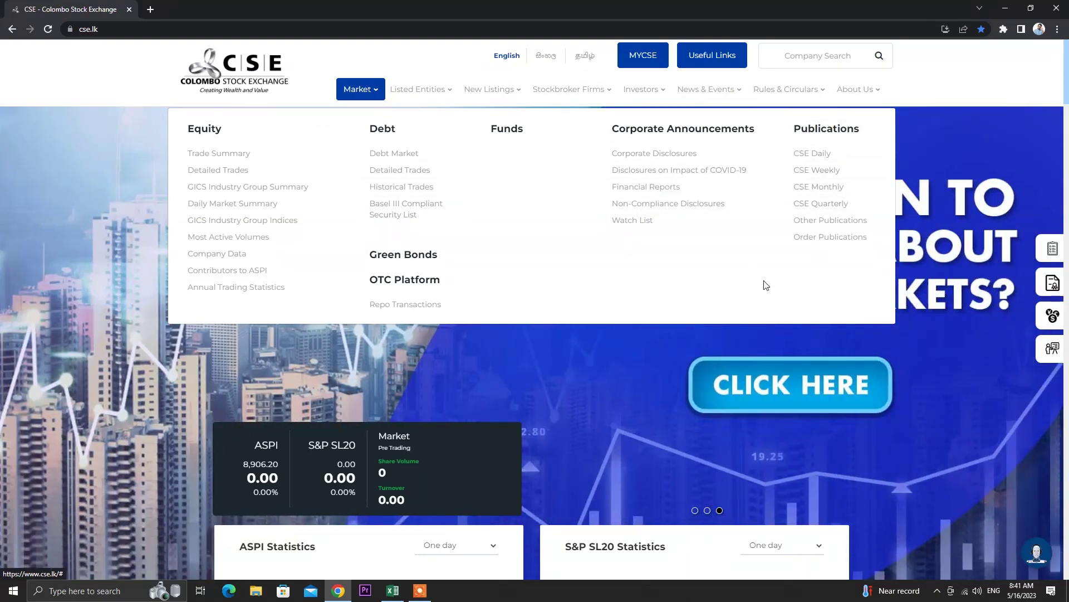
{"action": "left_click", "coordinate": [811, 161]}
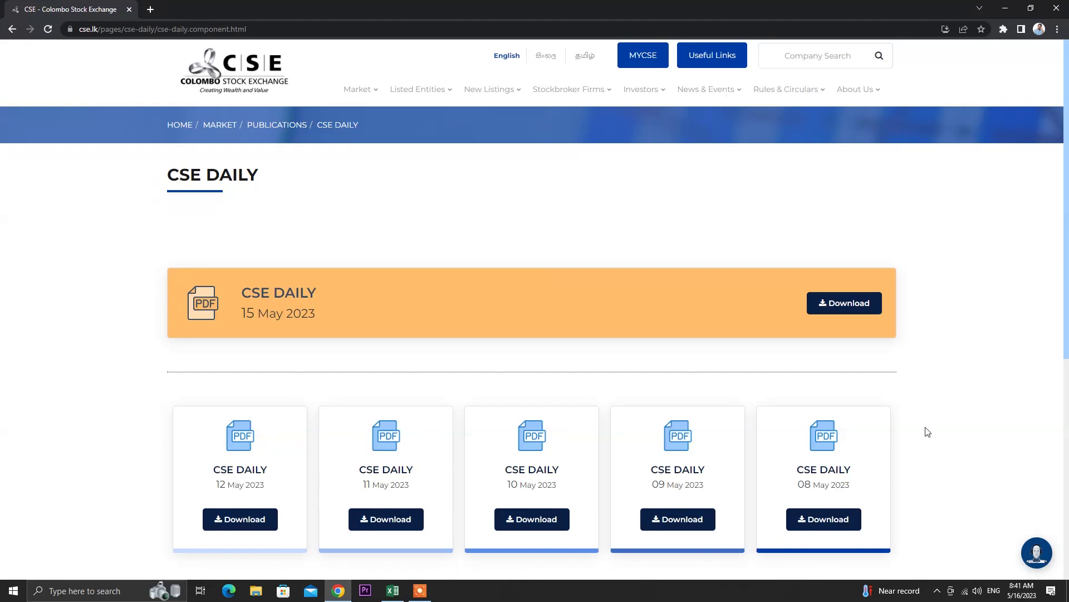
{"action": "left_click", "coordinate": [845, 312]}
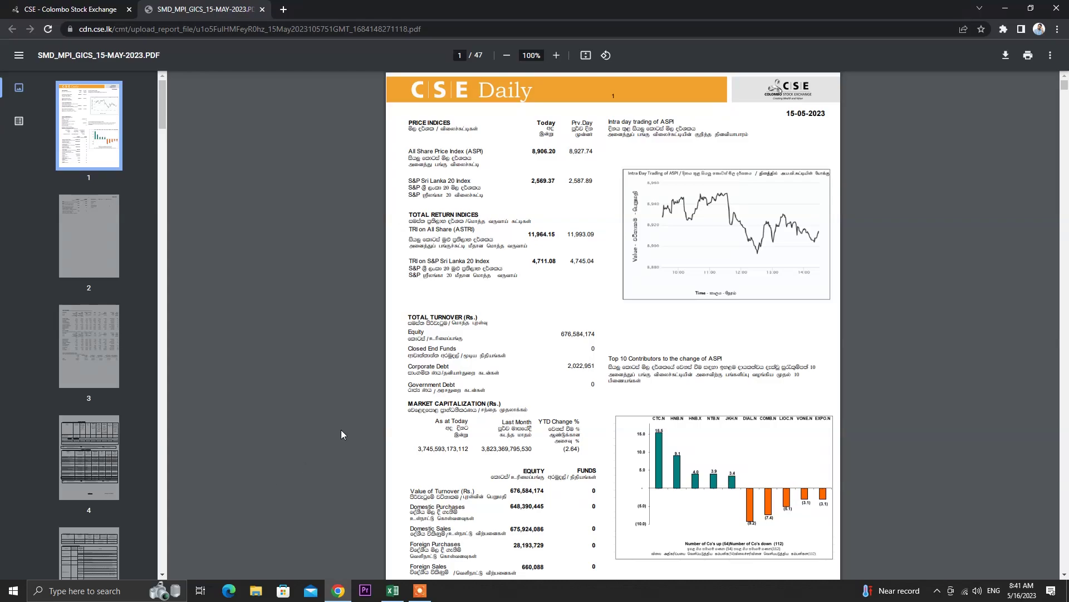
Find the GICS Industry Group Statistics table on page 32 of the report.
{"action": "scroll", "coordinate": [460, 300], "scroll_direction": "down", "scroll_amount": 20}
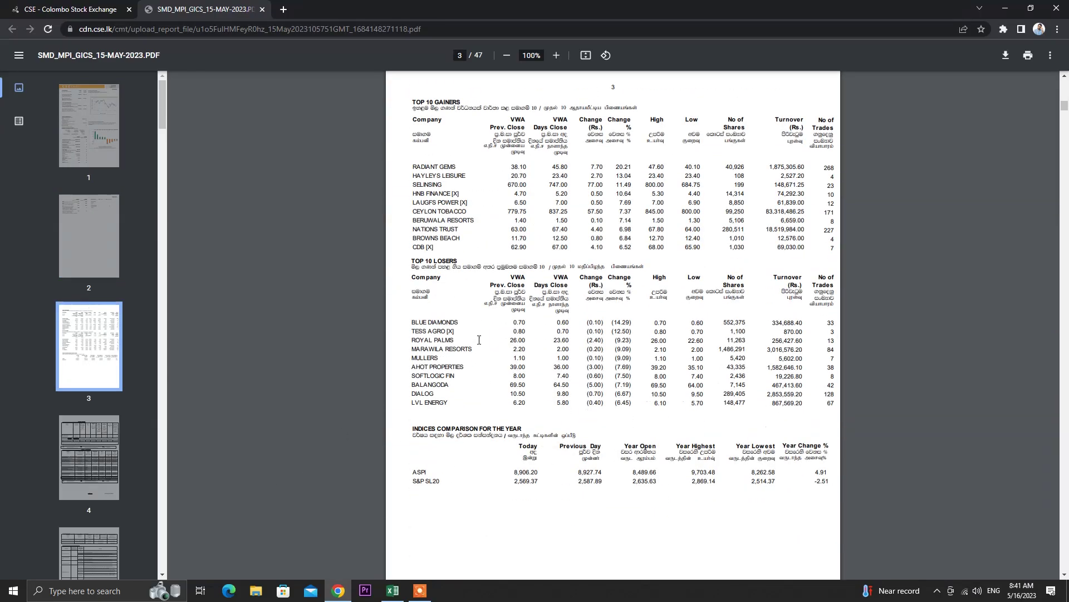
{"action": "scroll", "coordinate": [475, 339], "scroll_direction": "down", "scroll_amount": 20}
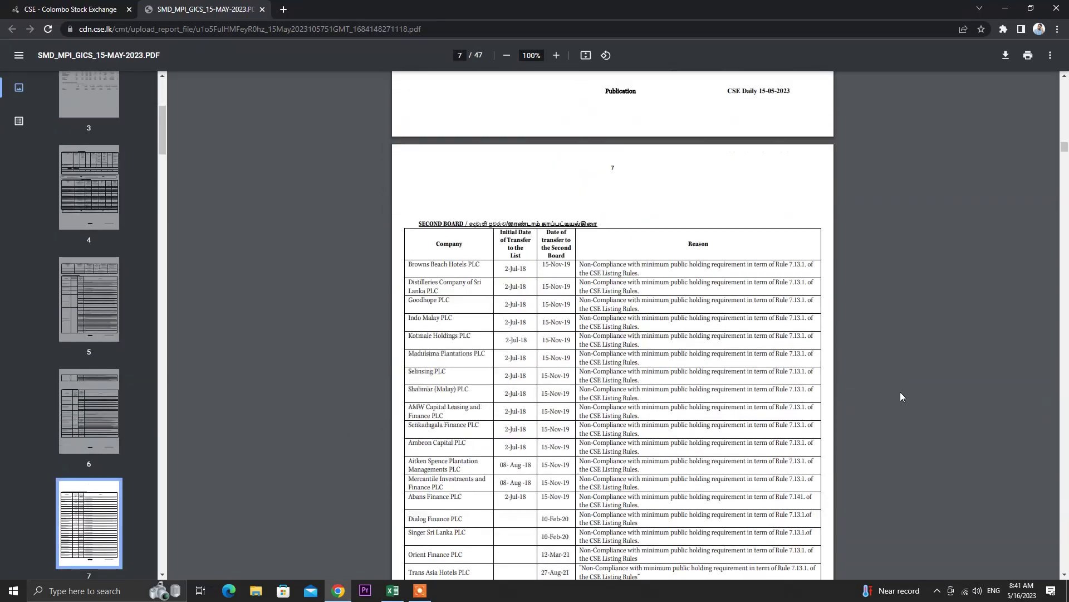
{"action": "left_click_drag", "start_coordinate": [1065, 158], "coordinate": [1064, 409]}
{"action": "scroll", "coordinate": [901, 375], "scroll_direction": "down", "scroll_amount": 6}
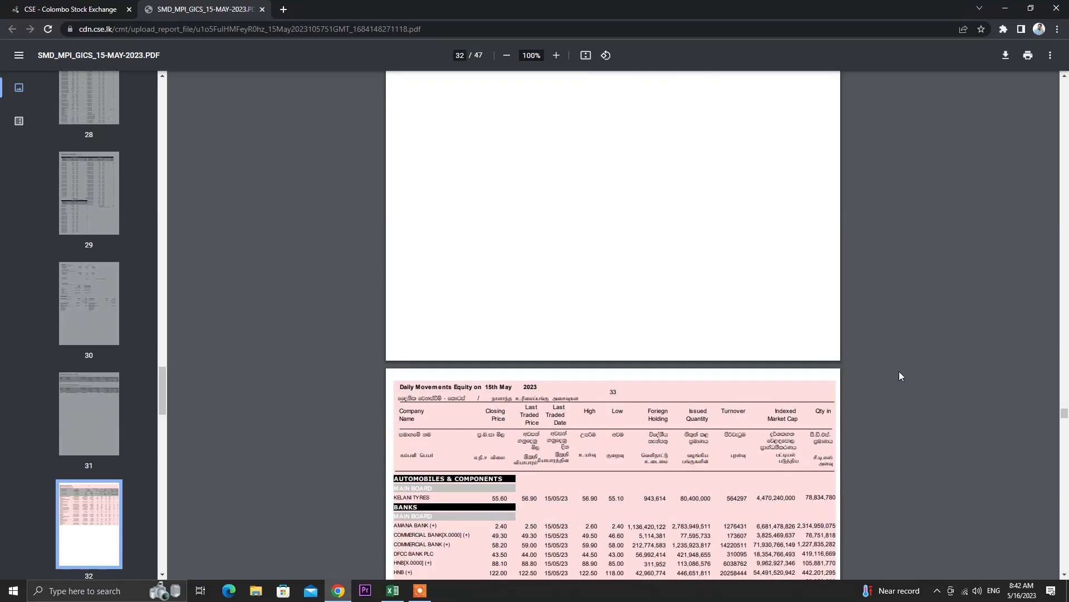
{"action": "scroll", "coordinate": [904, 365], "scroll_direction": "up", "scroll_amount": 6}
{"action": "scroll", "coordinate": [903, 365], "scroll_direction": "up", "scroll_amount": 1}
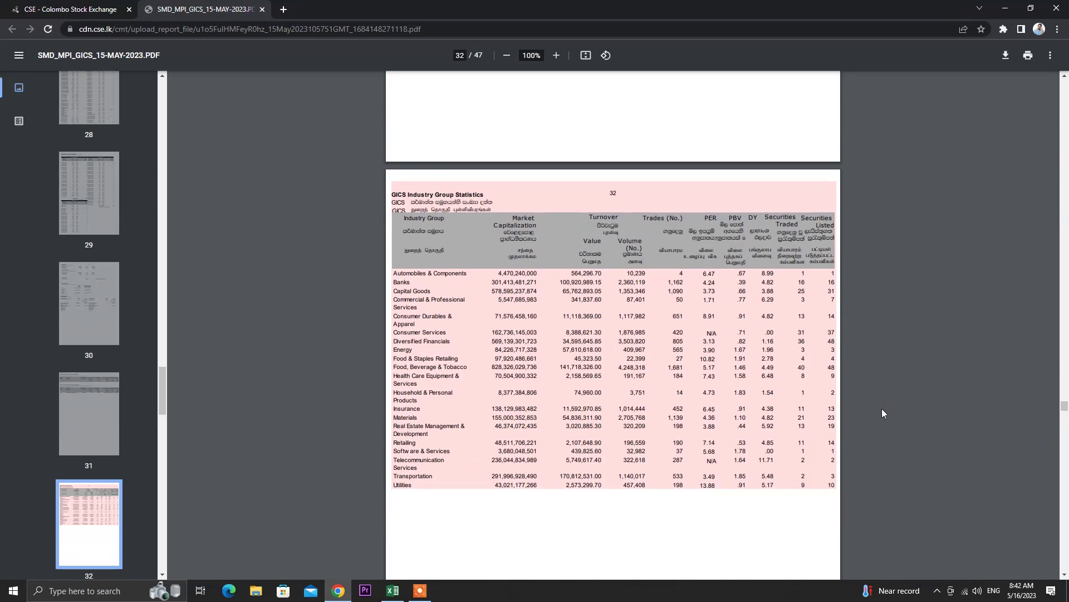
Go through the Daily Movements Equity tables to find the Health Care Equipment & Services companies on page 37.
{"action": "scroll", "coordinate": [1061, 428], "scroll_direction": "down", "scroll_amount": 13}
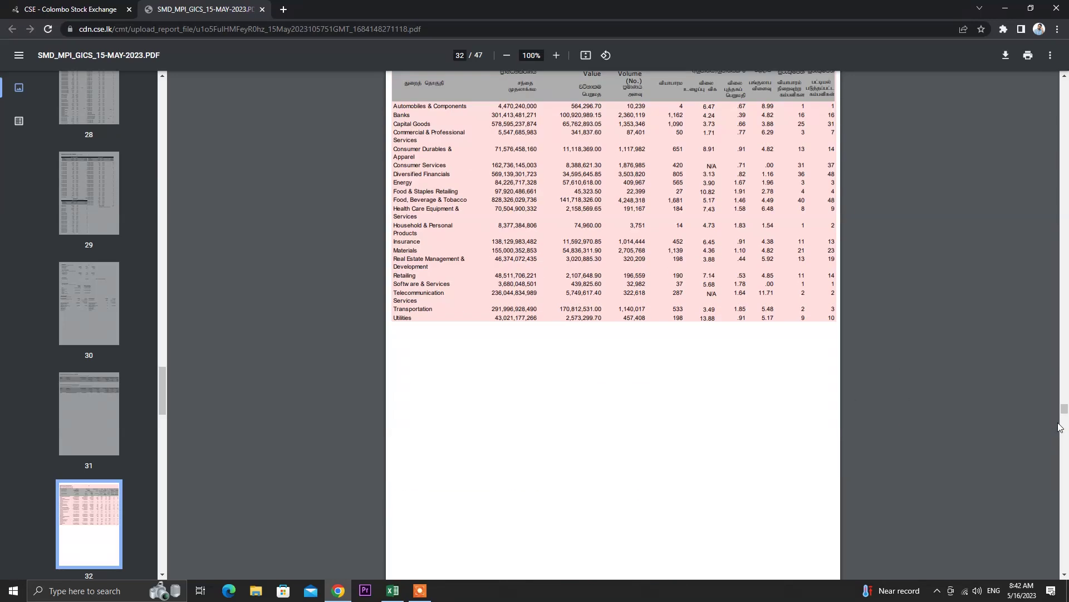
{"action": "scroll", "coordinate": [1024, 401], "scroll_direction": "up", "scroll_amount": 2}
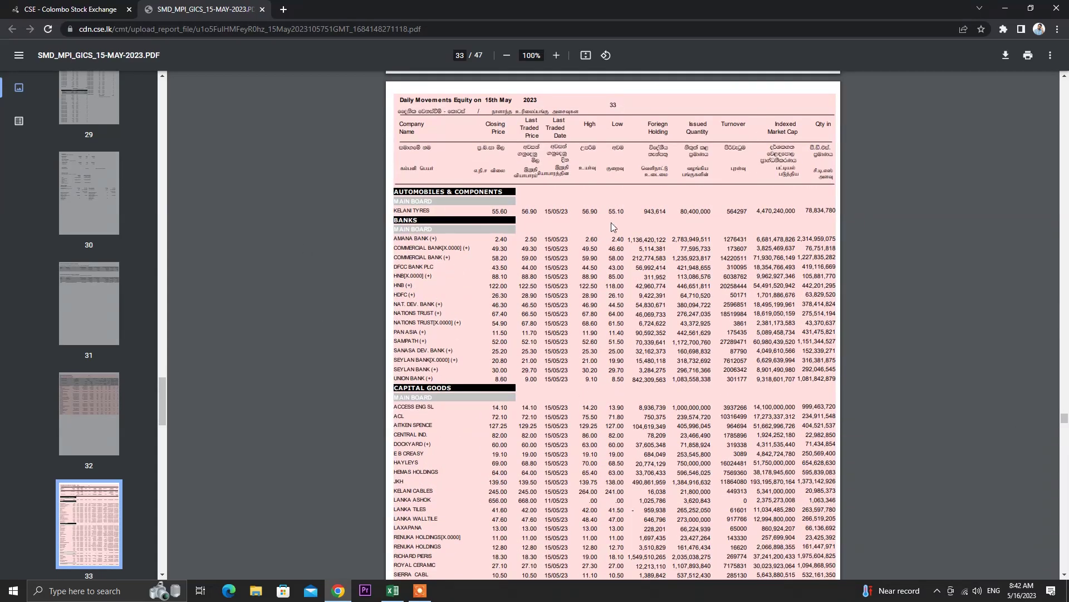
{"action": "scroll", "coordinate": [607, 312], "scroll_direction": "down", "scroll_amount": 10}
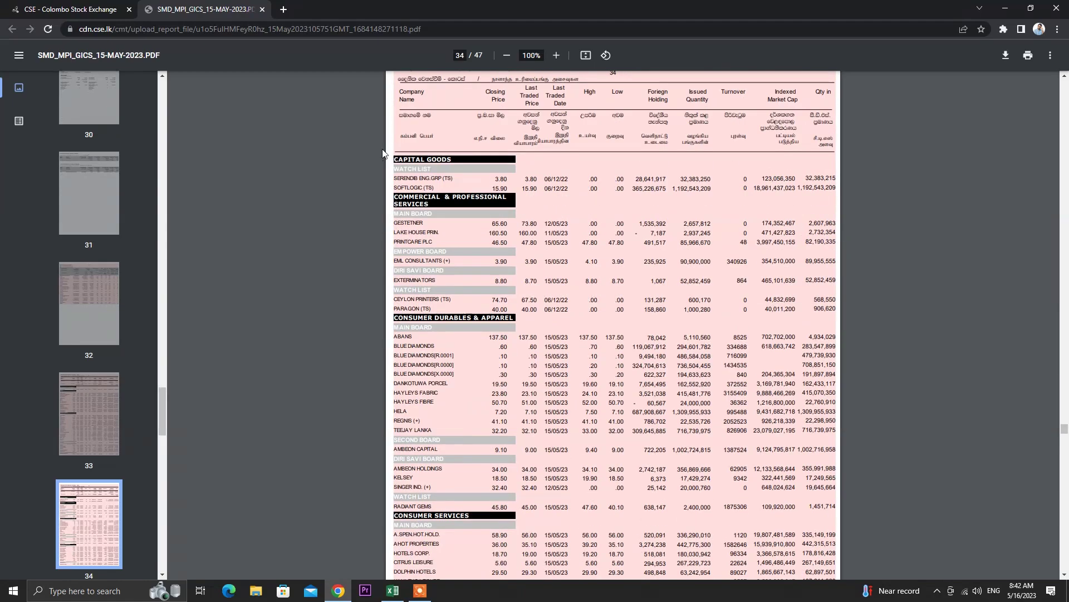
{"action": "scroll", "coordinate": [637, 371], "scroll_direction": "down", "scroll_amount": 2}
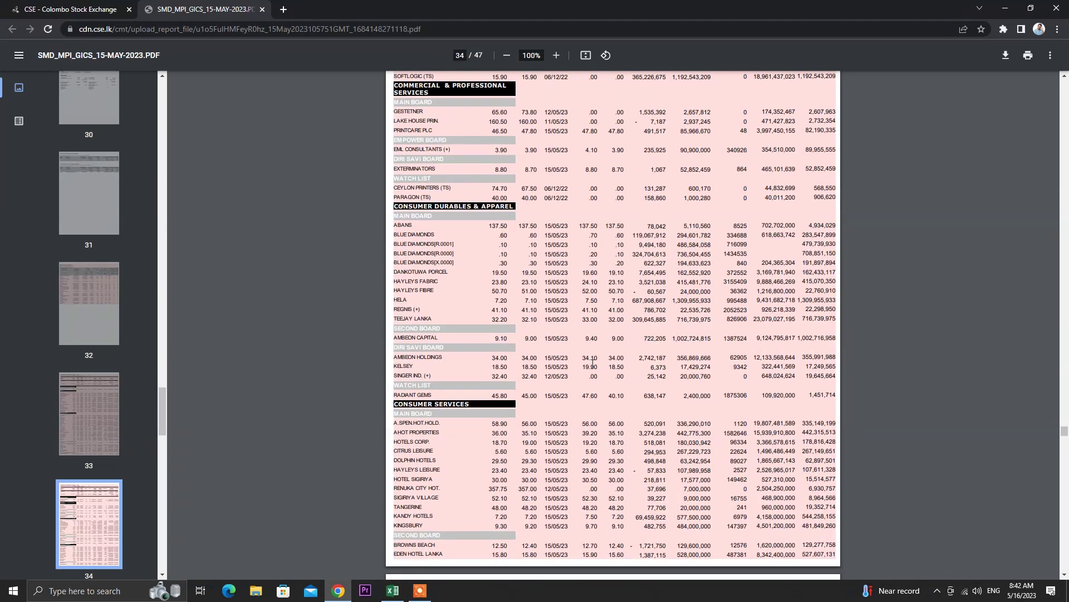
{"action": "scroll", "coordinate": [566, 324], "scroll_direction": "down", "scroll_amount": 3}
{"action": "scroll", "coordinate": [484, 286], "scroll_direction": "down", "scroll_amount": 4}
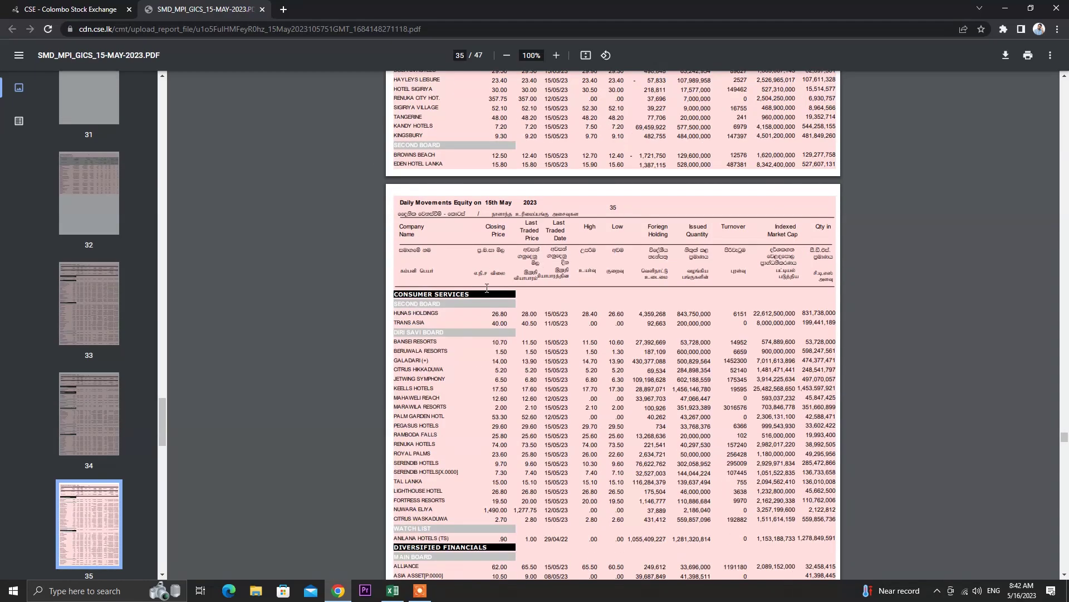
{"action": "scroll", "coordinate": [559, 345], "scroll_direction": "down", "scroll_amount": 3}
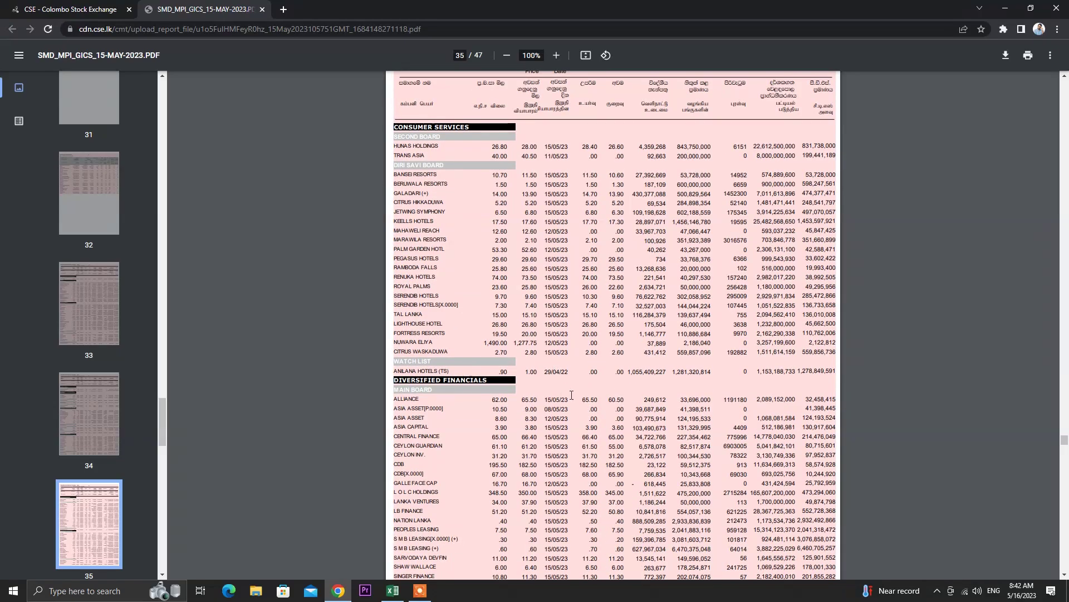
{"action": "scroll", "coordinate": [567, 401], "scroll_direction": "down", "scroll_amount": 6}
{"action": "scroll", "coordinate": [568, 402], "scroll_direction": "down", "scroll_amount": 4}
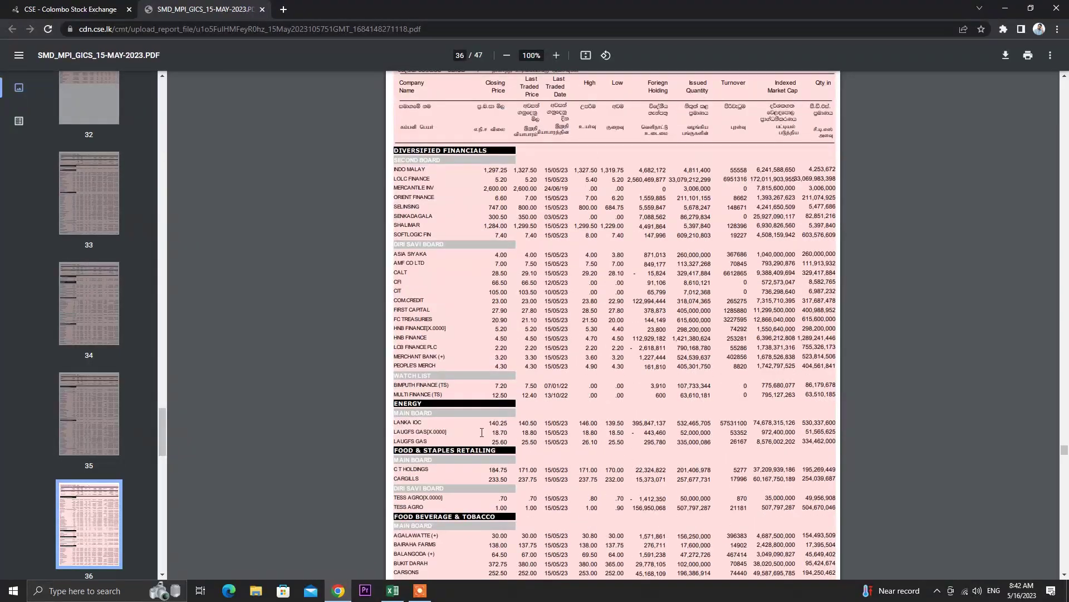
{"action": "scroll", "coordinate": [500, 456], "scroll_direction": "down", "scroll_amount": 15}
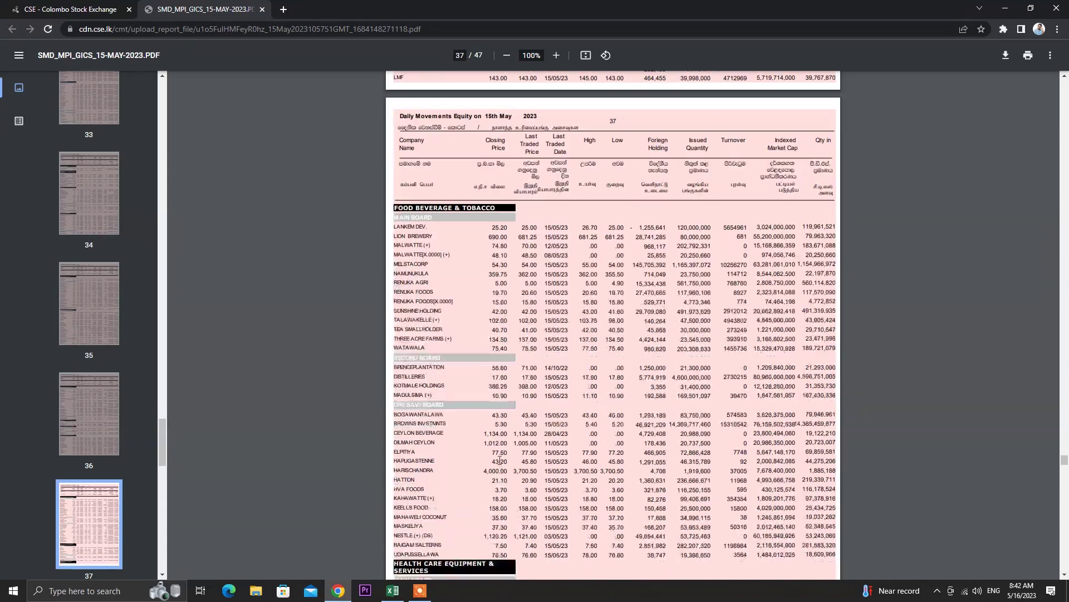
{"action": "scroll", "coordinate": [500, 460], "scroll_direction": "down", "scroll_amount": 2}
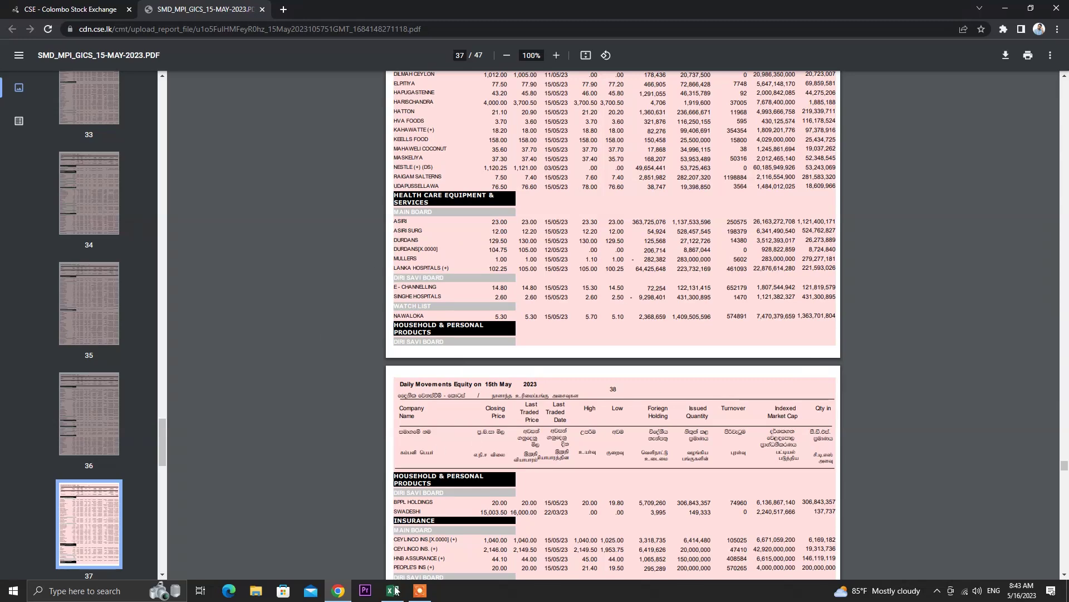
Compare the Excel hospital sheet with the report's Health Care rows, checking the column headings at the start of page 37.
{"action": "left_click", "coordinate": [395, 535]}
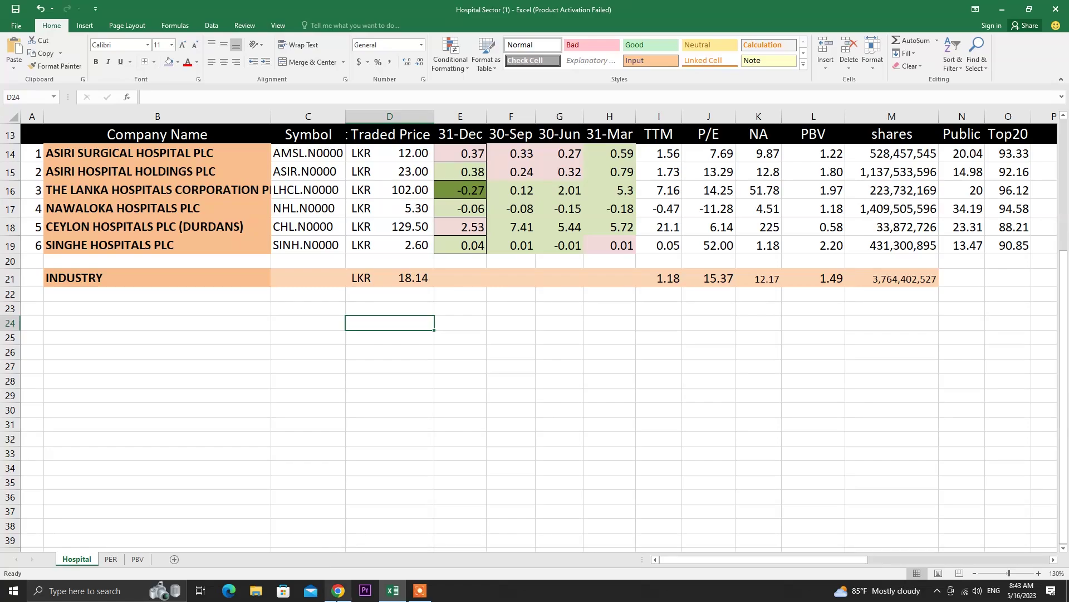
{"action": "left_click", "coordinate": [338, 591]}
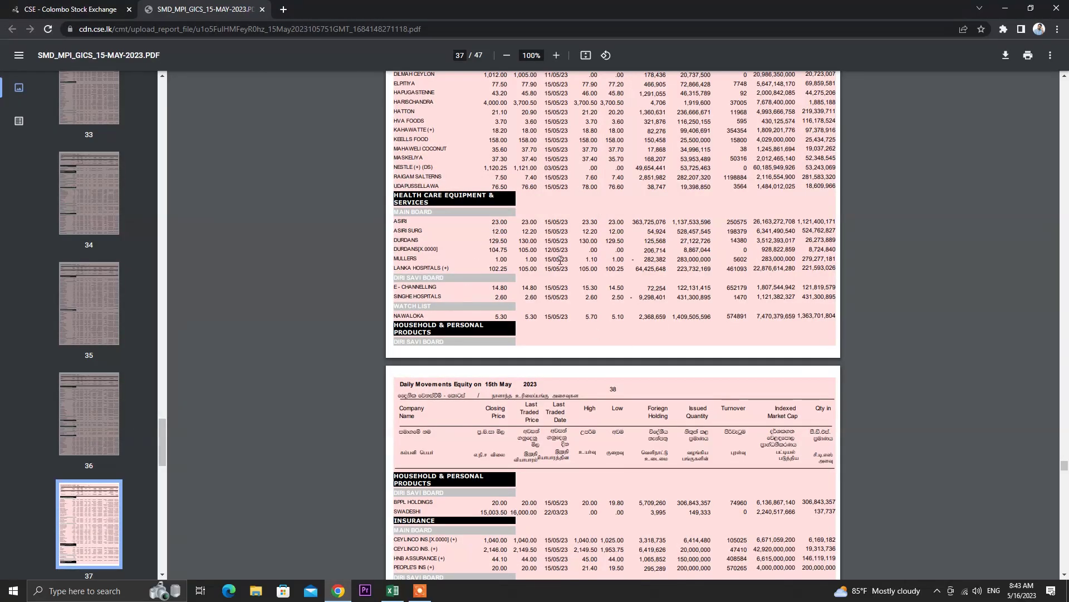
{"action": "scroll", "coordinate": [723, 326], "scroll_direction": "up", "scroll_amount": 8}
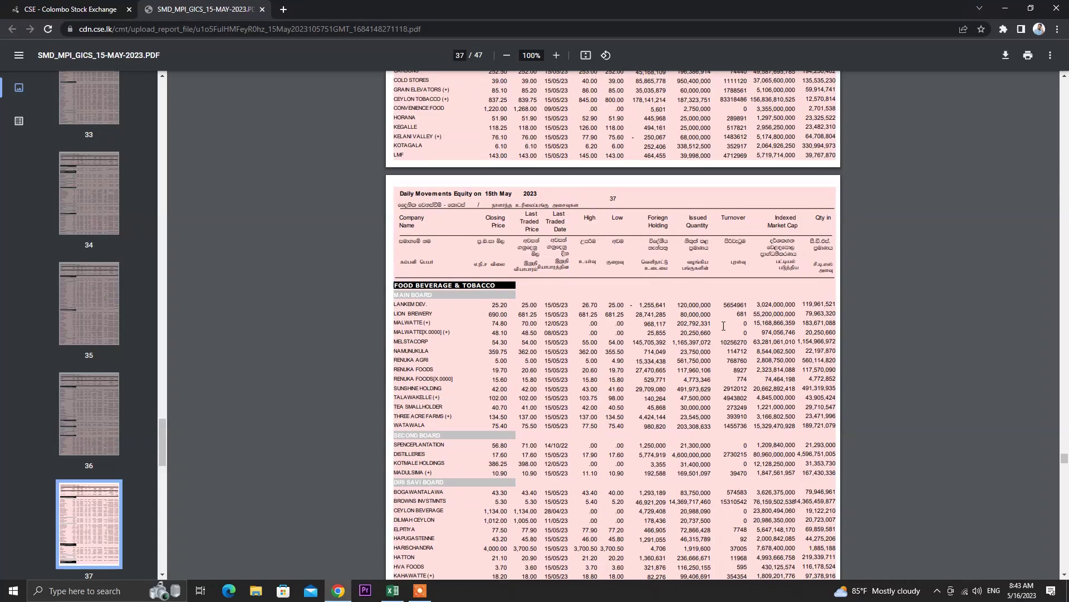
{"action": "scroll", "coordinate": [723, 326], "scroll_direction": "down", "scroll_amount": 8}
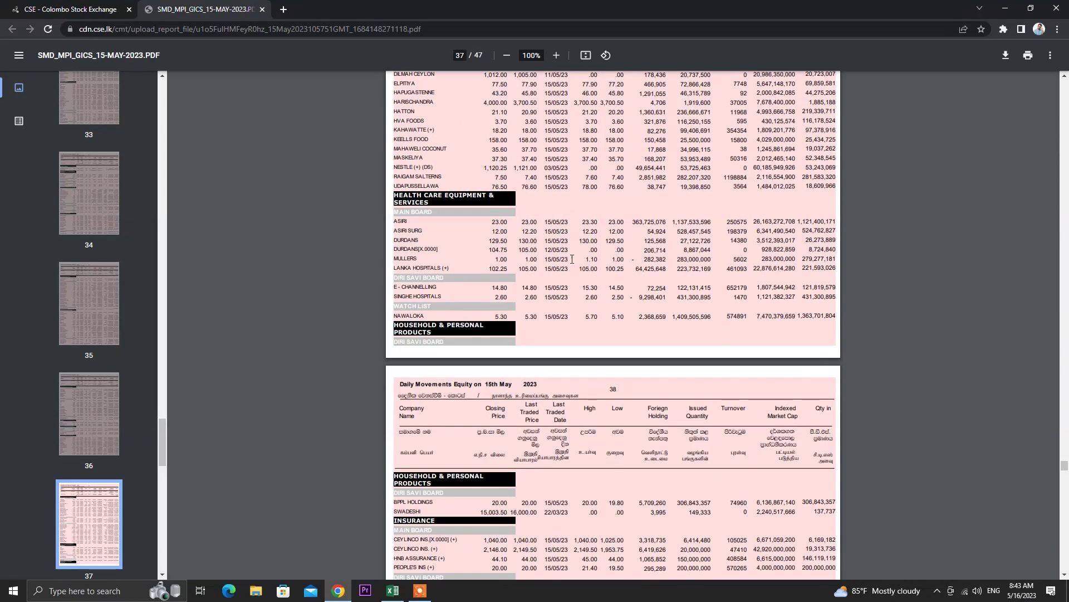
Switch to the Hospital Sector workbook in Excel and examine the Company Name, Symbol and Last Traded Price headings.
{"action": "left_click", "coordinate": [392, 590]}
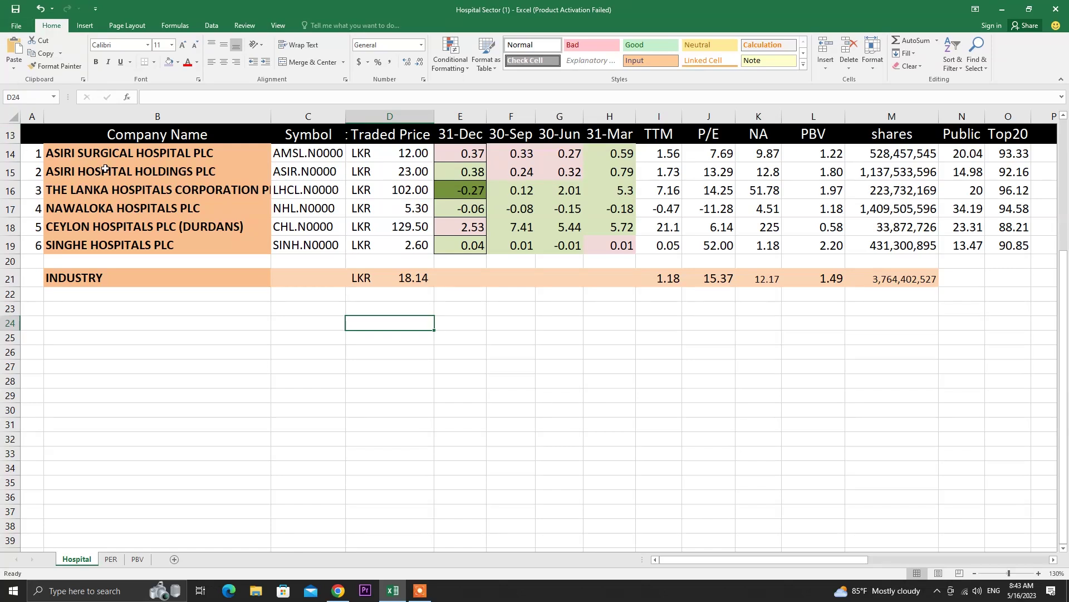
{"action": "left_click", "coordinate": [180, 136]}
{"action": "left_click", "coordinate": [315, 133]}
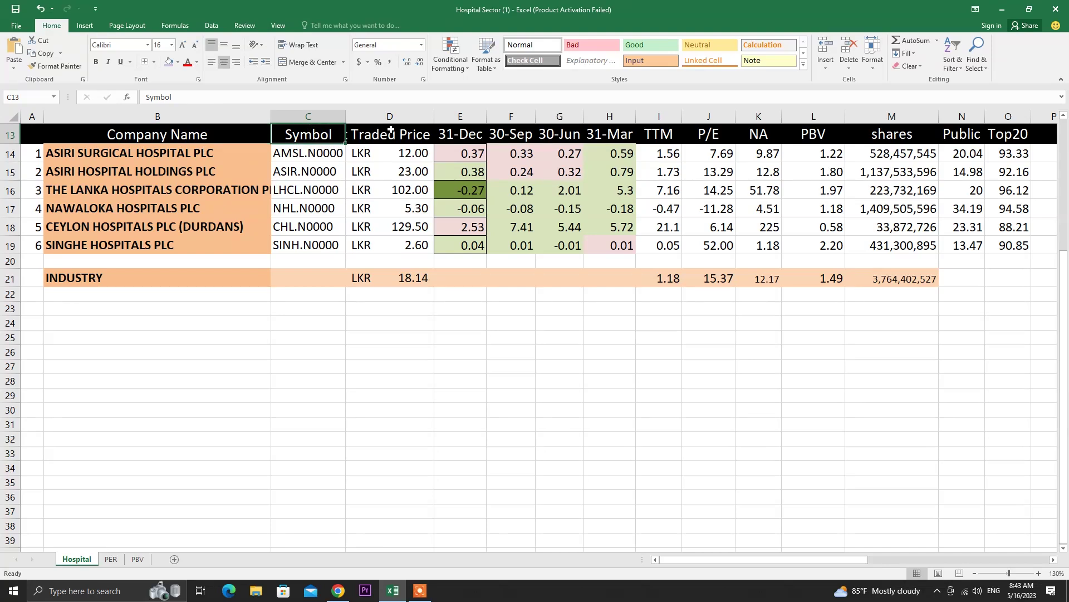
{"action": "left_click", "coordinate": [390, 132]}
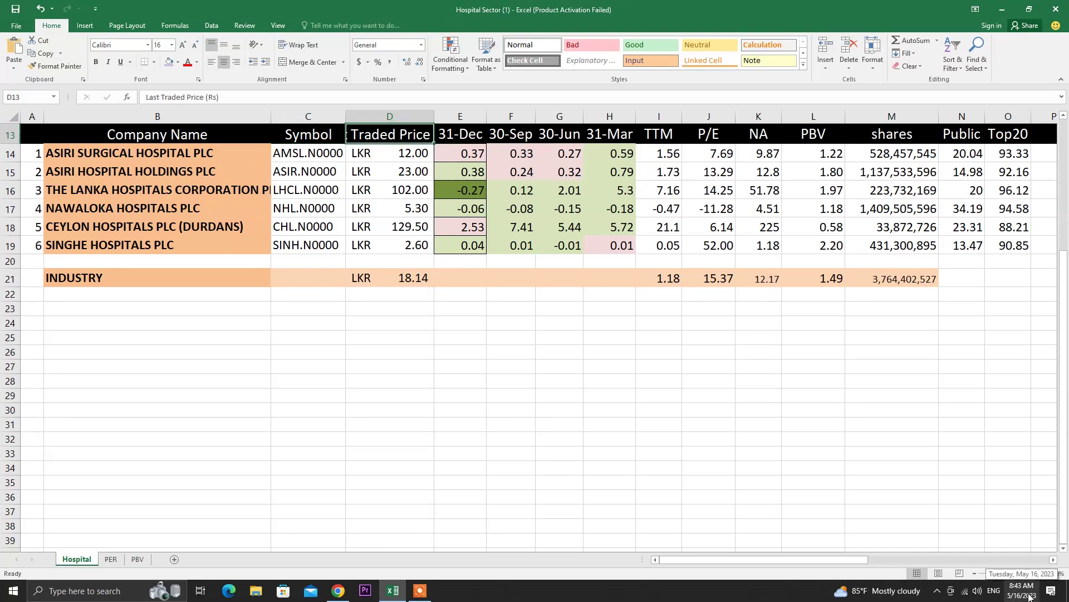
Examine the four quarter-end date headings from 31-Dec back to 31-Mar in E13:H13.
{"action": "left_click", "coordinate": [467, 137]}
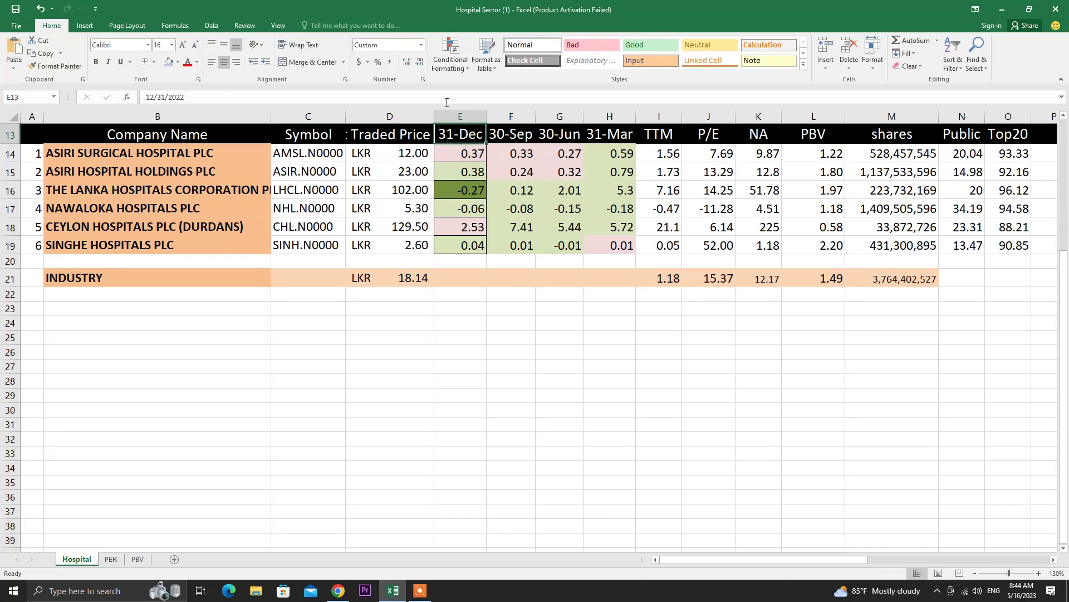
{"action": "left_click", "coordinate": [502, 130]}
{"action": "left_click_drag", "start_coordinate": [610, 137], "coordinate": [463, 133]}
{"action": "left_click", "coordinate": [560, 337]}
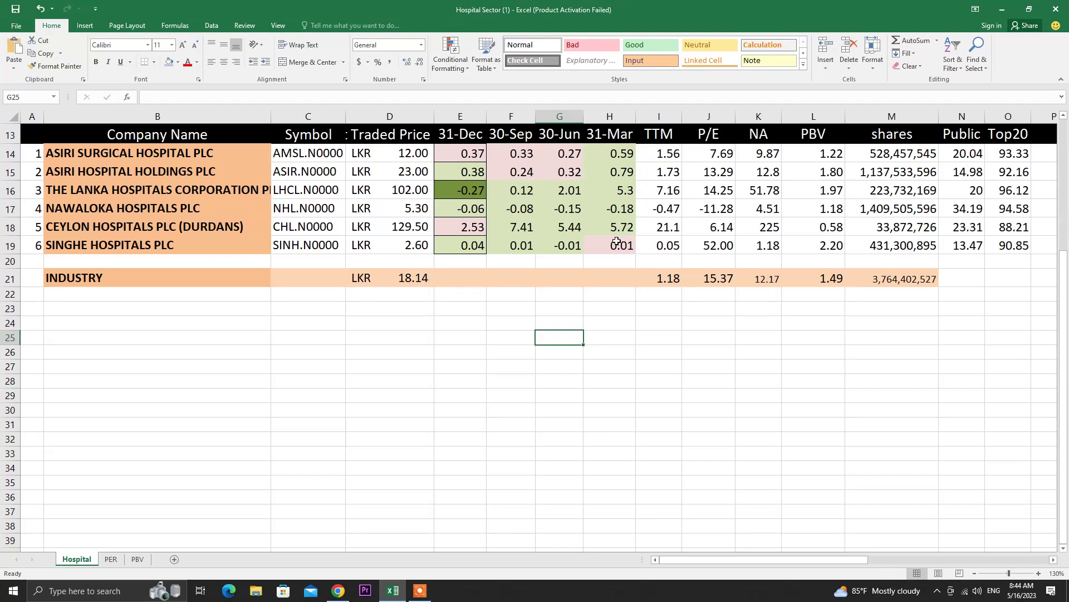
Examine the companies' quarterly figures, including The Lanka Hospitals' 31-Dec value and the 31-Dec and 30-Sep columns.
{"action": "left_click", "coordinate": [472, 190]}
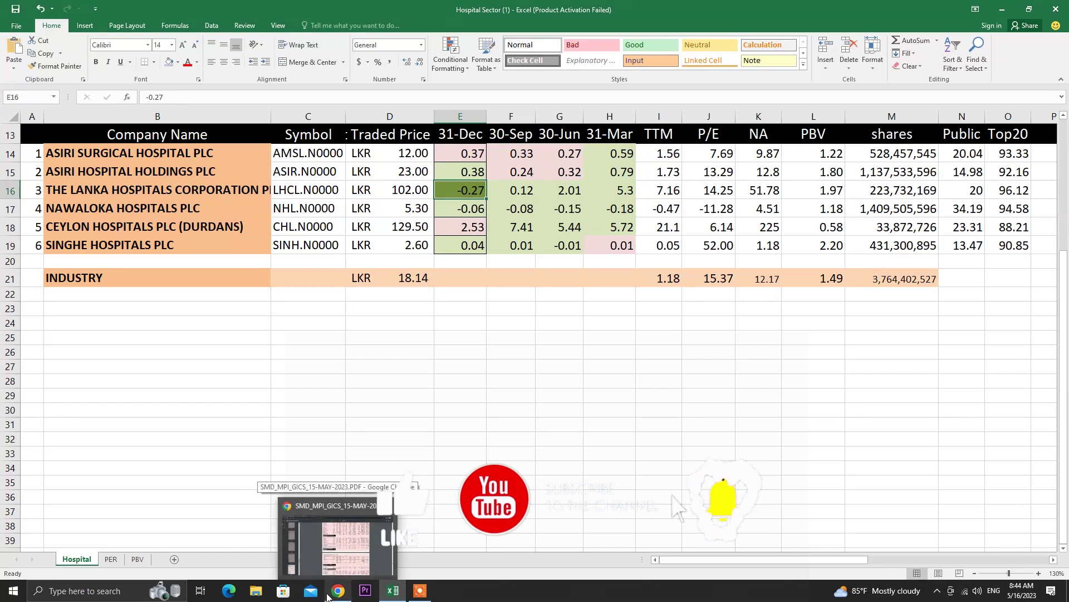
{"action": "left_click_drag", "start_coordinate": [463, 135], "coordinate": [643, 295]}
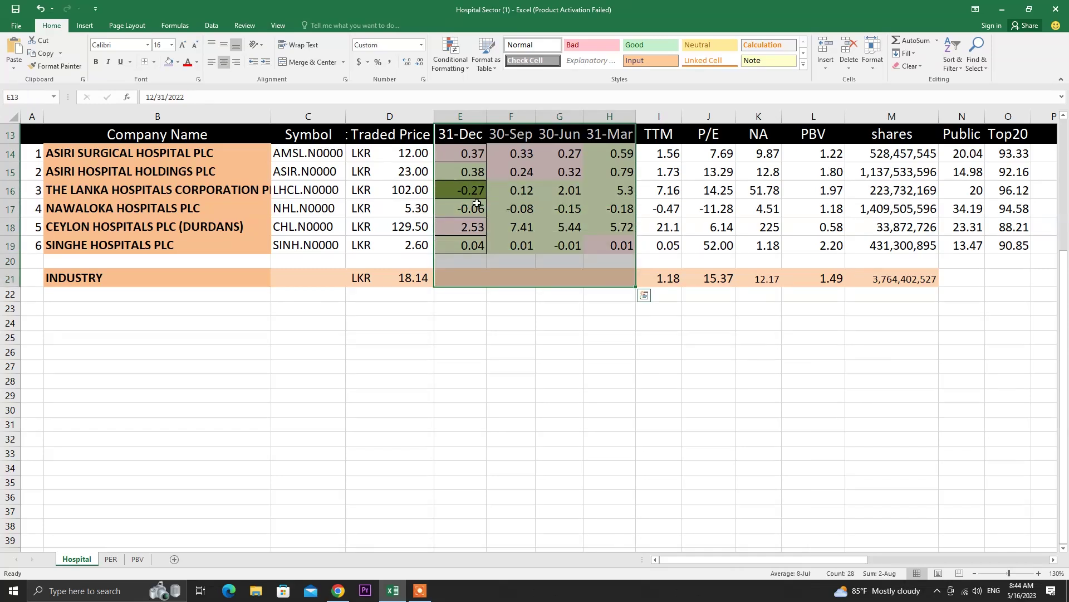
{"action": "left_click", "coordinate": [461, 139]}
{"action": "left_click_drag", "start_coordinate": [468, 154], "coordinate": [465, 261]}
{"action": "left_click_drag", "start_coordinate": [511, 134], "coordinate": [512, 248]}
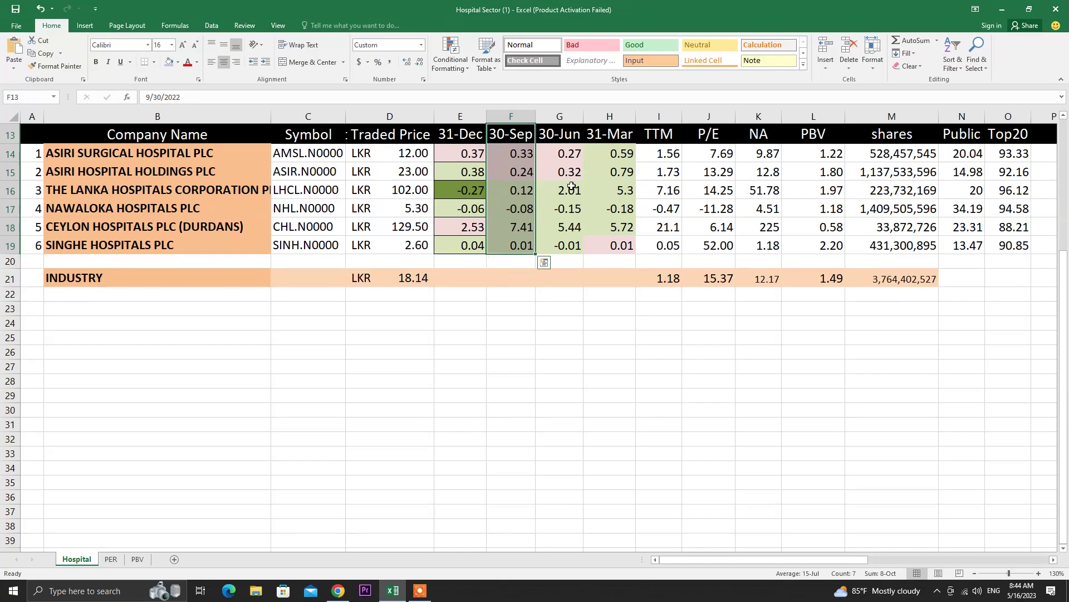
Switch to the CSE site in Chrome, search companies for "chl" and open the Ceylon Hospitals PLC (Durdans) CHL.N0000 profile.
{"action": "left_click", "coordinate": [341, 590]}
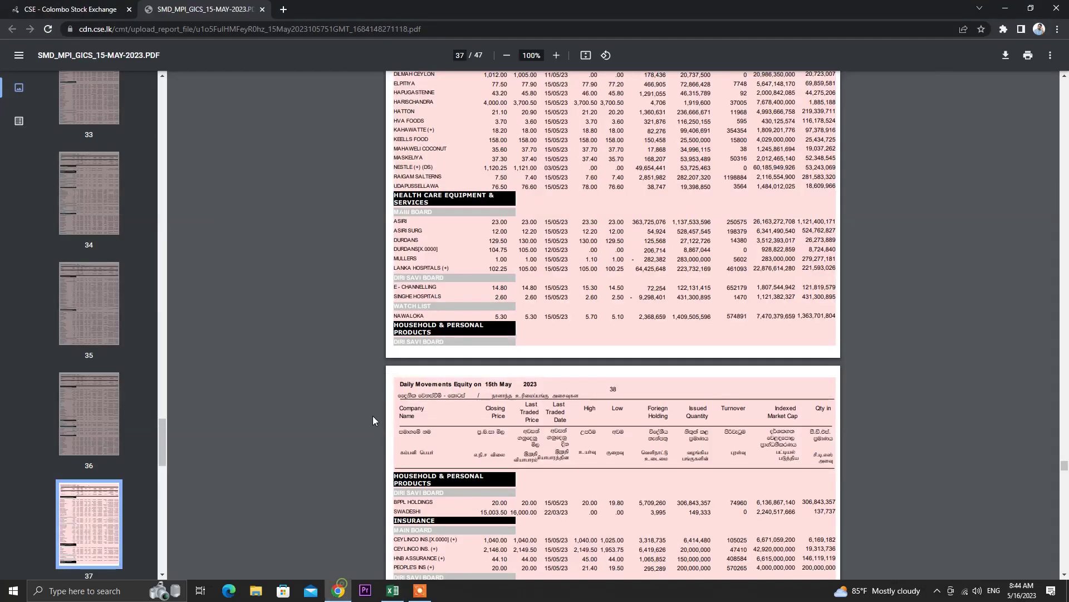
{"action": "left_click", "coordinate": [106, 5]}
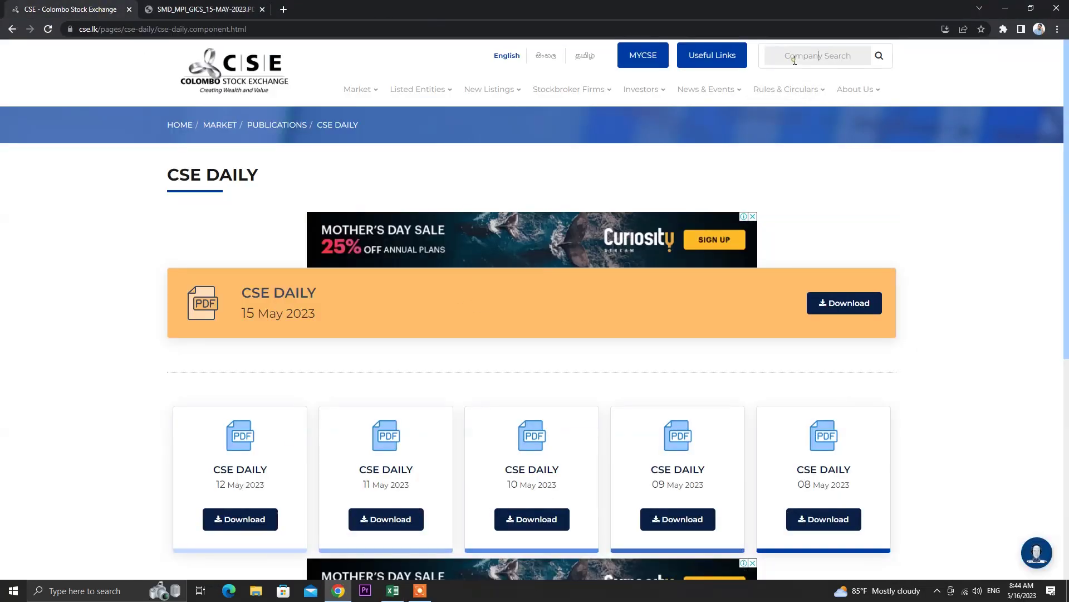
{"action": "type", "text": "c"}
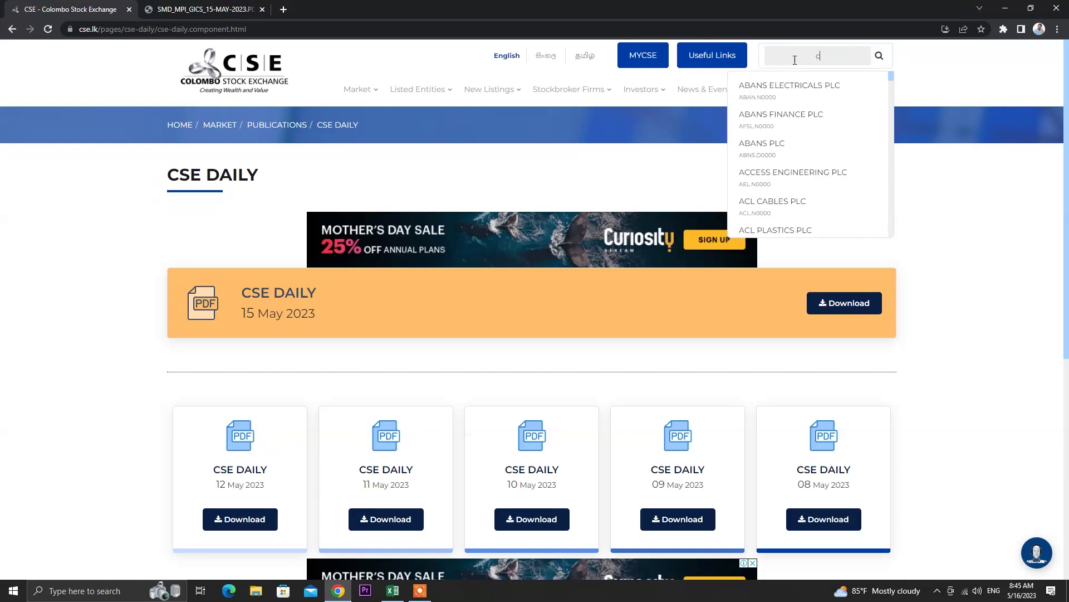
{"action": "type", "text": "hl"}
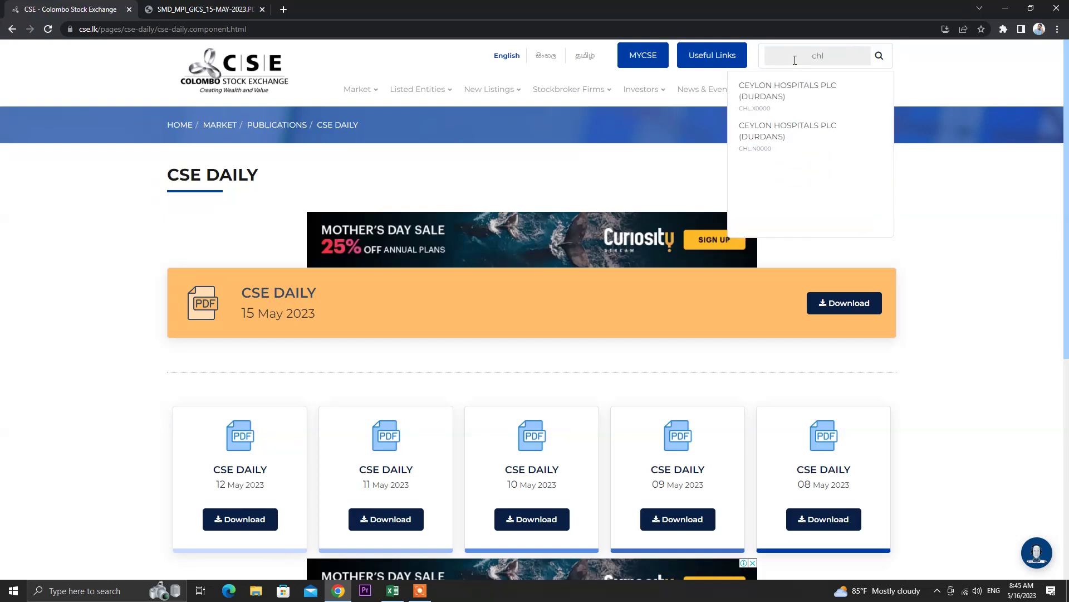
{"action": "left_click", "coordinate": [788, 127]}
Show the Financials section of the Ceylon Hospitals PLC profile.
{"action": "scroll", "coordinate": [579, 245], "scroll_direction": "down", "scroll_amount": 1}
{"action": "scroll", "coordinate": [579, 245], "scroll_direction": "down", "scroll_amount": 3}
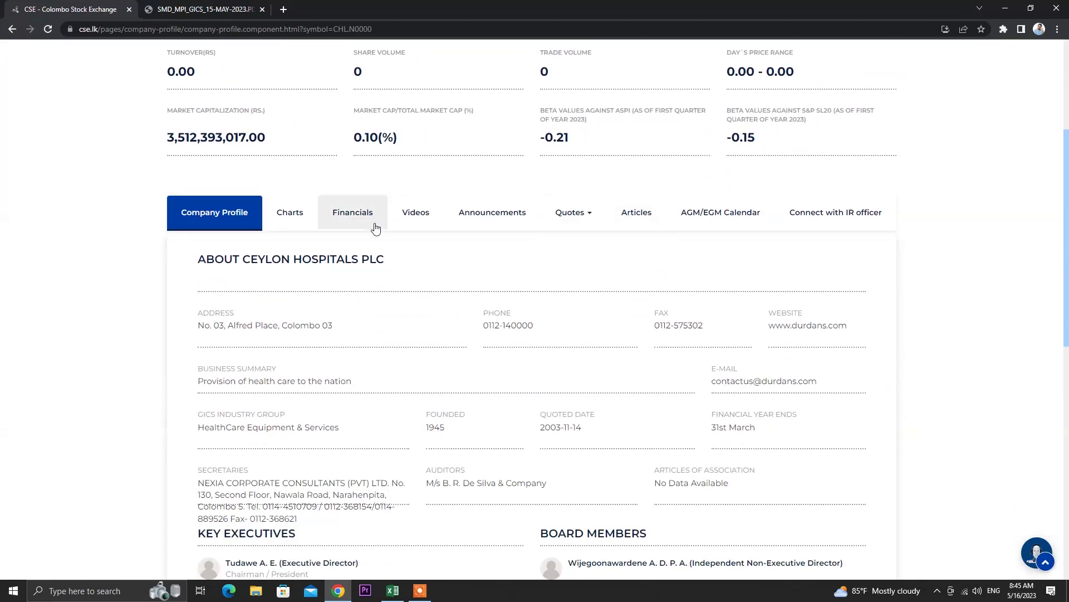
{"action": "left_click", "coordinate": [372, 230]}
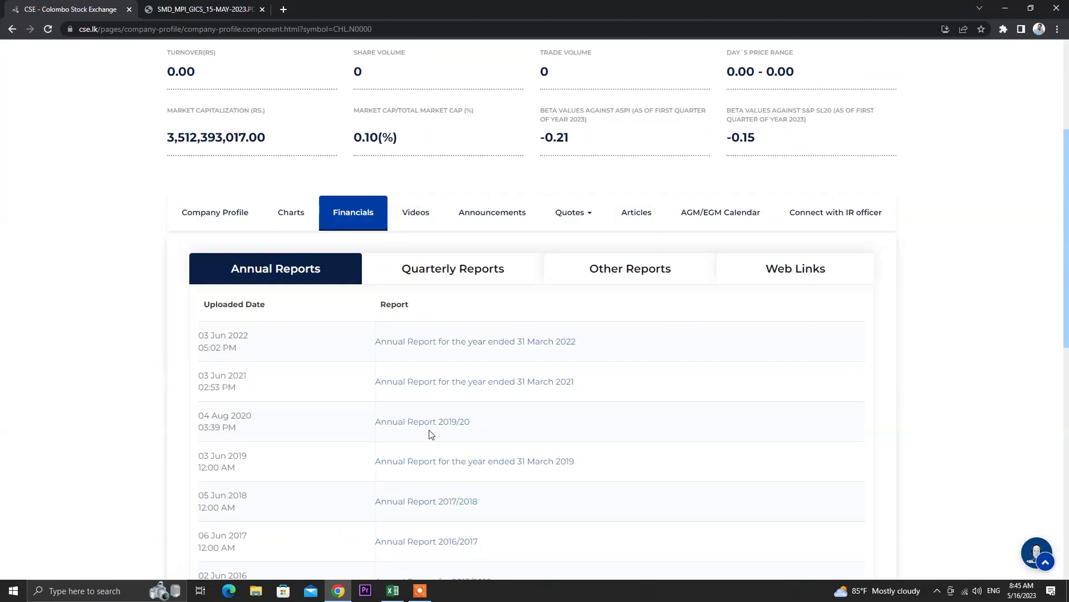
Open the Ceylon Hospitals quarterly financial statements PDF as of 31 December 2022 and examine its profit or loss statement down to basic earnings per share.
{"action": "left_click", "coordinate": [467, 283]}
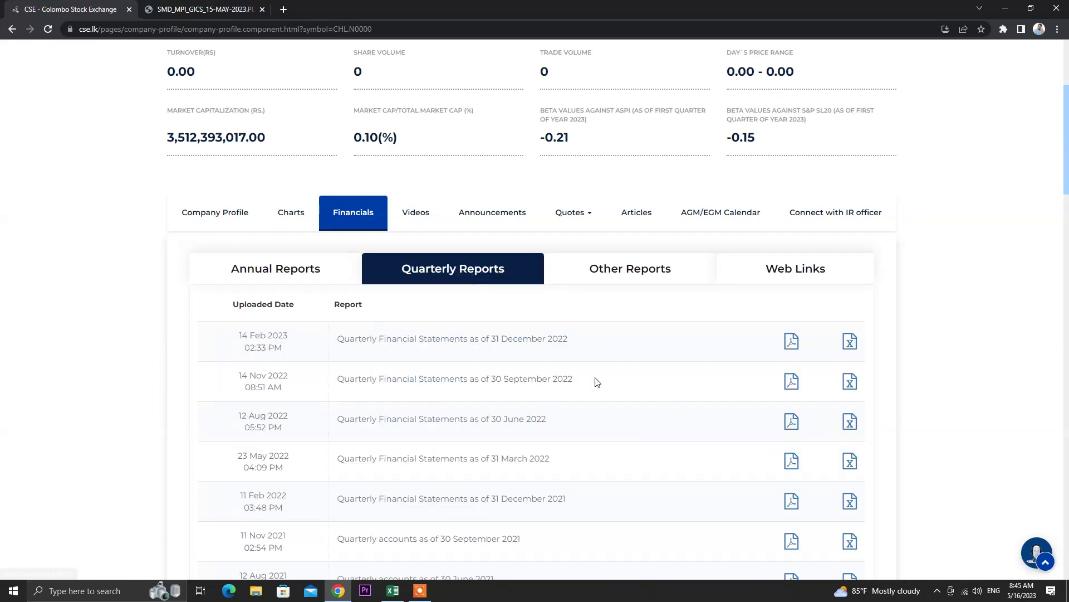
{"action": "left_click", "coordinate": [791, 342]}
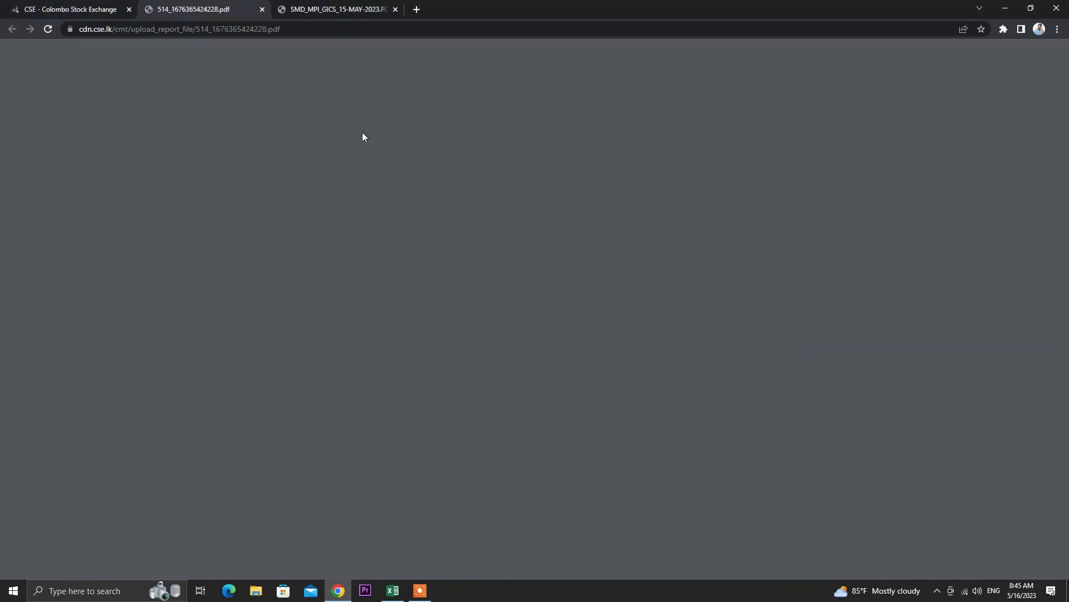
{"action": "scroll", "coordinate": [507, 237], "scroll_direction": "down", "scroll_amount": 5}
{"action": "scroll", "coordinate": [509, 240], "scroll_direction": "down", "scroll_amount": 7}
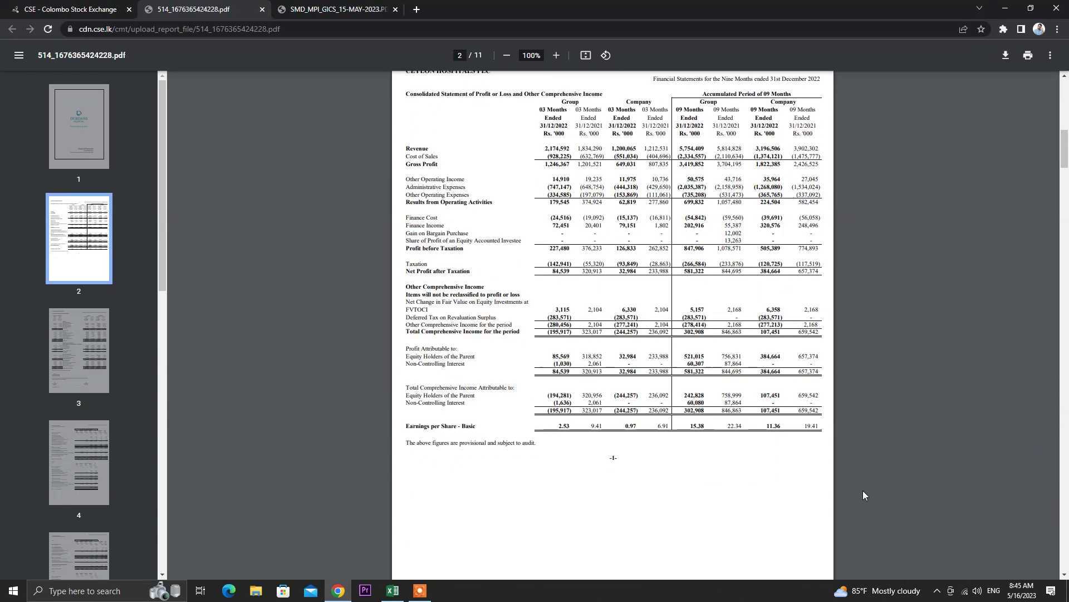
{"action": "scroll", "coordinate": [709, 359], "scroll_direction": "down", "scroll_amount": 7}
{"action": "scroll", "coordinate": [709, 360], "scroll_direction": "down", "scroll_amount": 2}
{"action": "scroll", "coordinate": [519, 193], "scroll_direction": "up", "scroll_amount": 4}
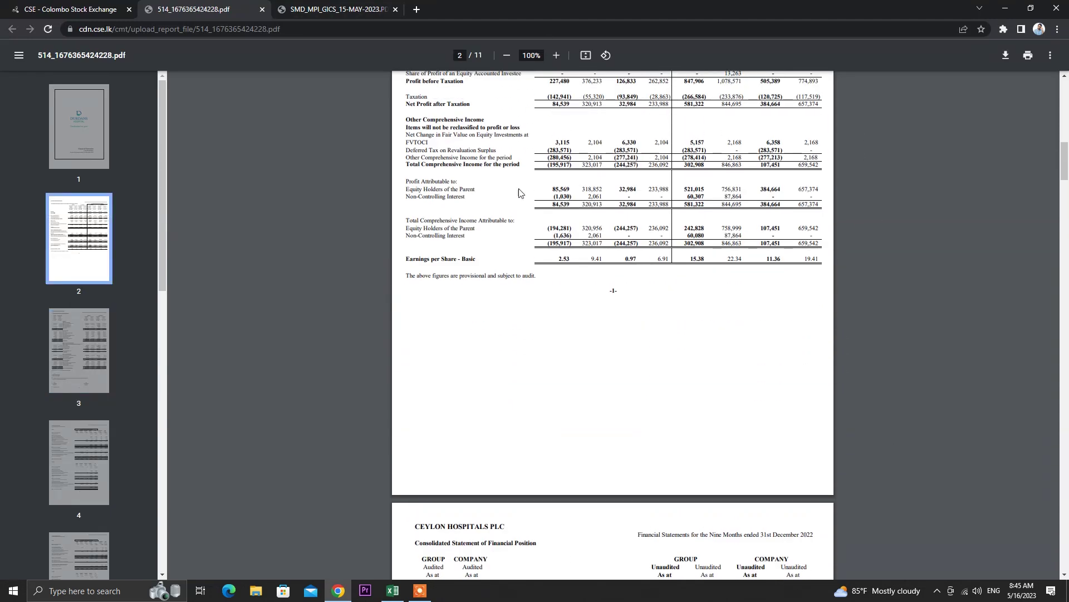
{"action": "scroll", "coordinate": [321, 536], "scroll_direction": "up", "scroll_amount": 2}
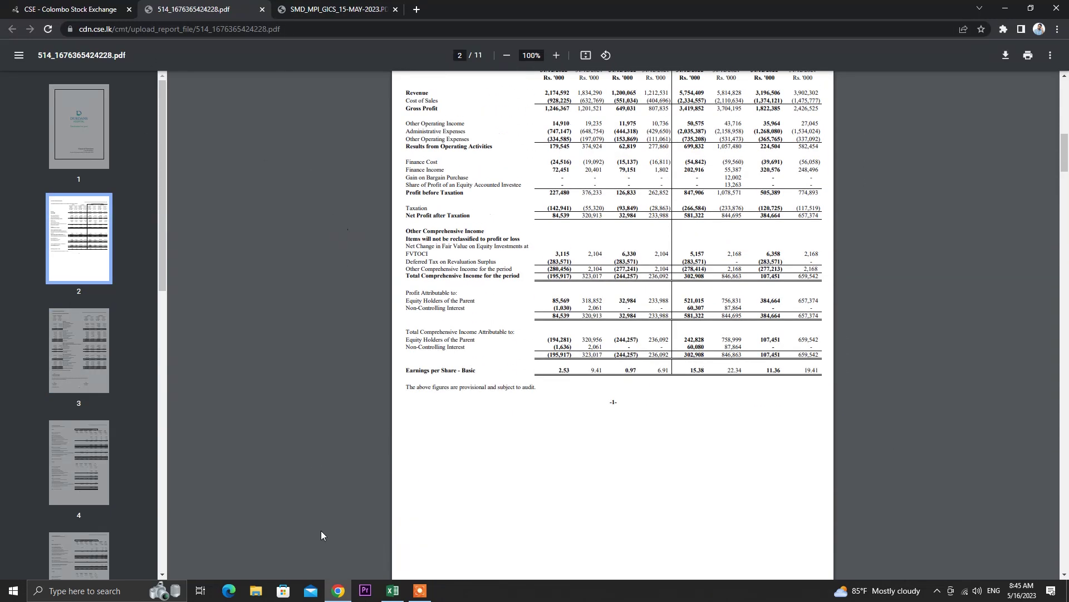
Switch to the Hospital Sector workbook in Excel and examine the TTM values in I14:I19 against the four quarterly columns.
{"action": "left_click", "coordinate": [392, 591]}
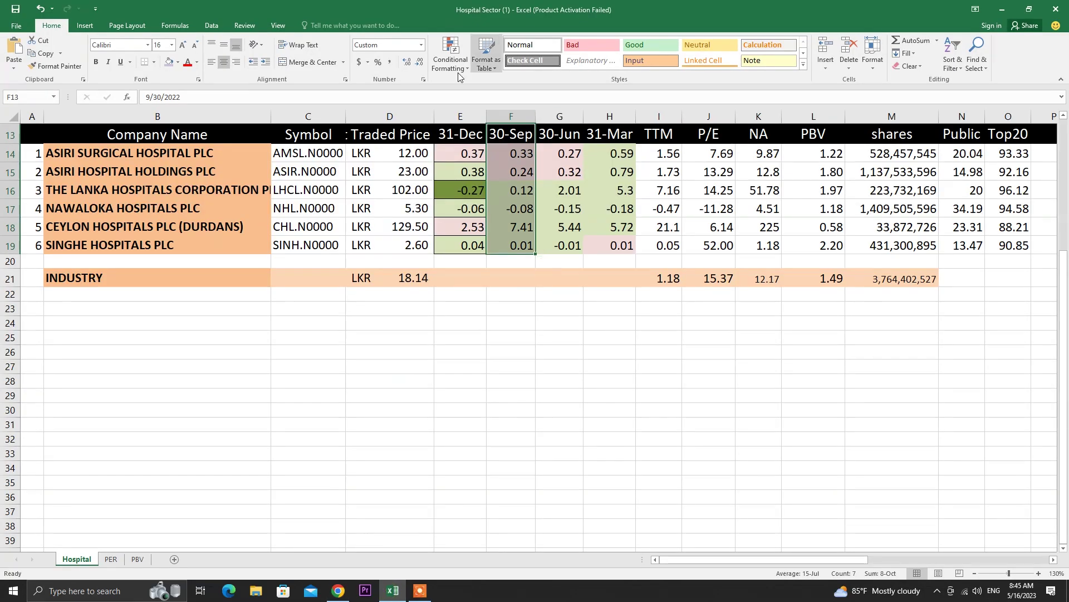
{"action": "left_click", "coordinate": [518, 278]}
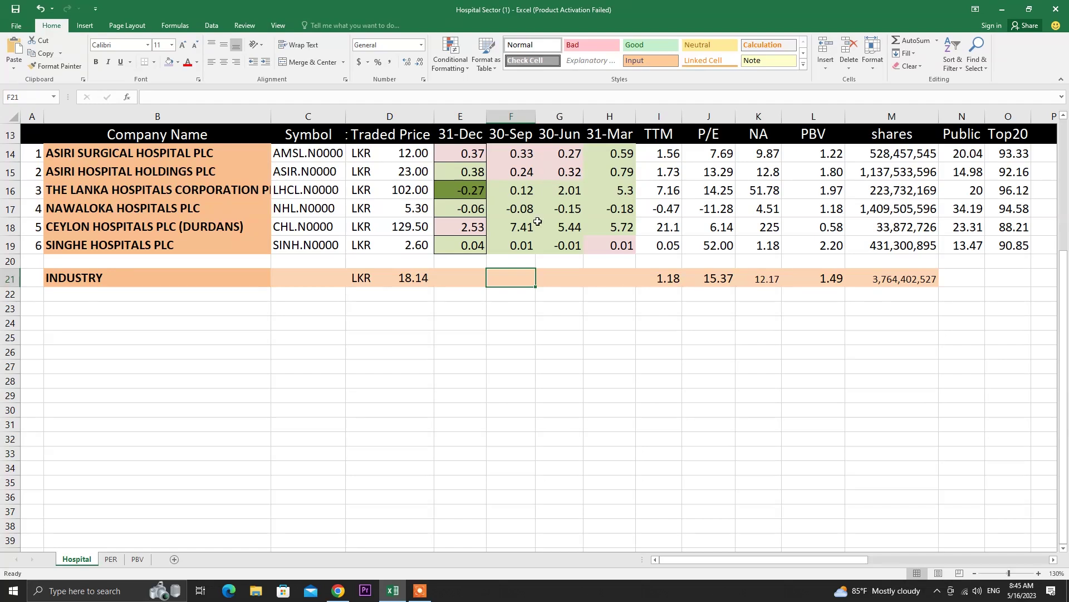
{"action": "left_click", "coordinate": [661, 135]}
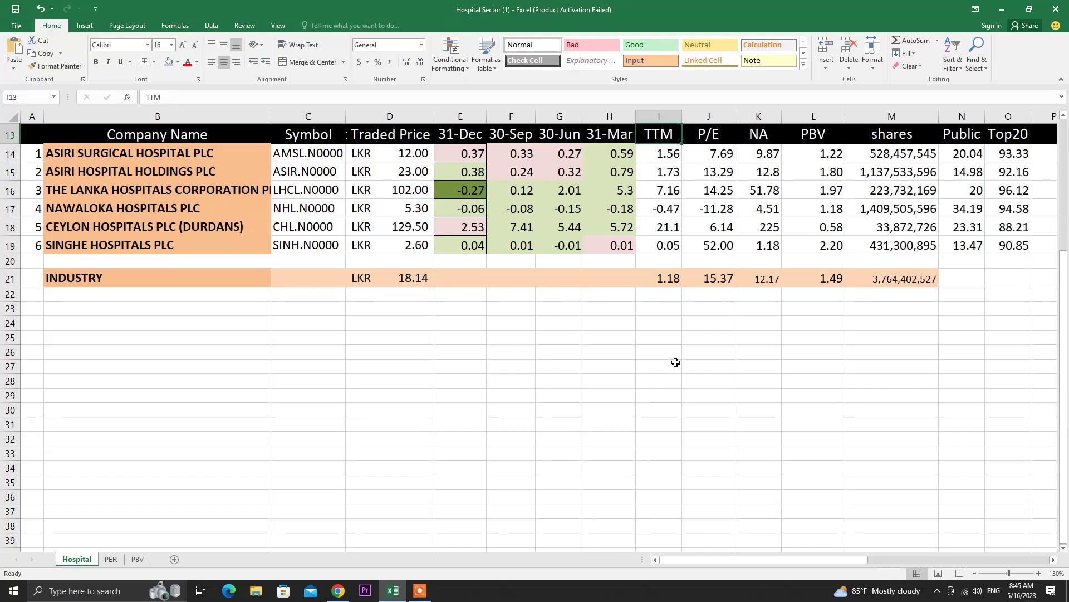
{"action": "left_click_drag", "start_coordinate": [475, 154], "coordinate": [660, 245]}
{"action": "left_click", "coordinate": [651, 152]}
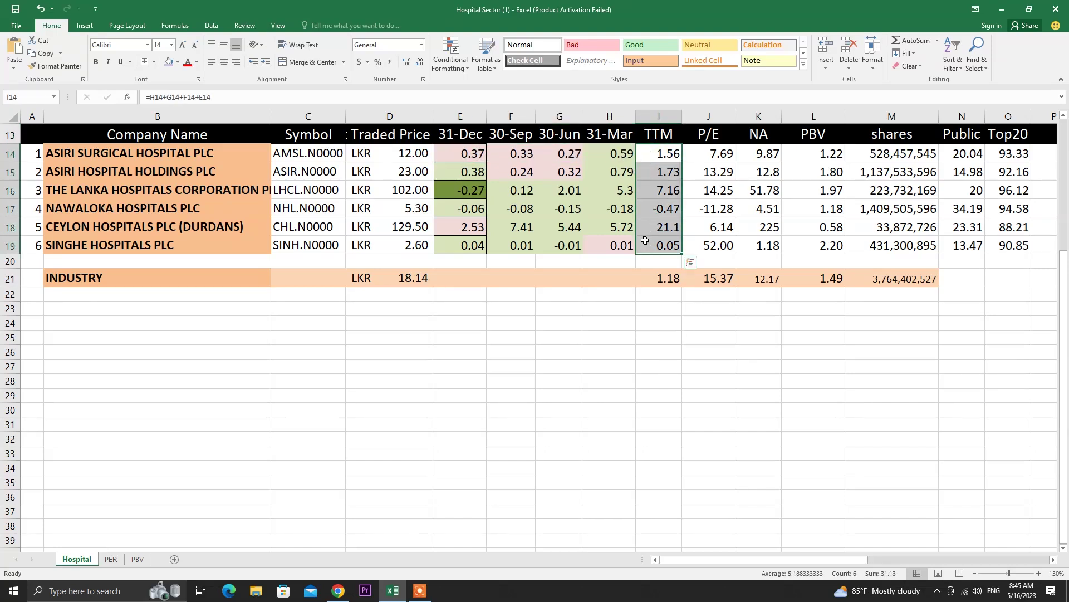
{"action": "left_click_drag", "start_coordinate": [486, 155], "coordinate": [621, 246]}
{"action": "left_click", "coordinate": [661, 140]}
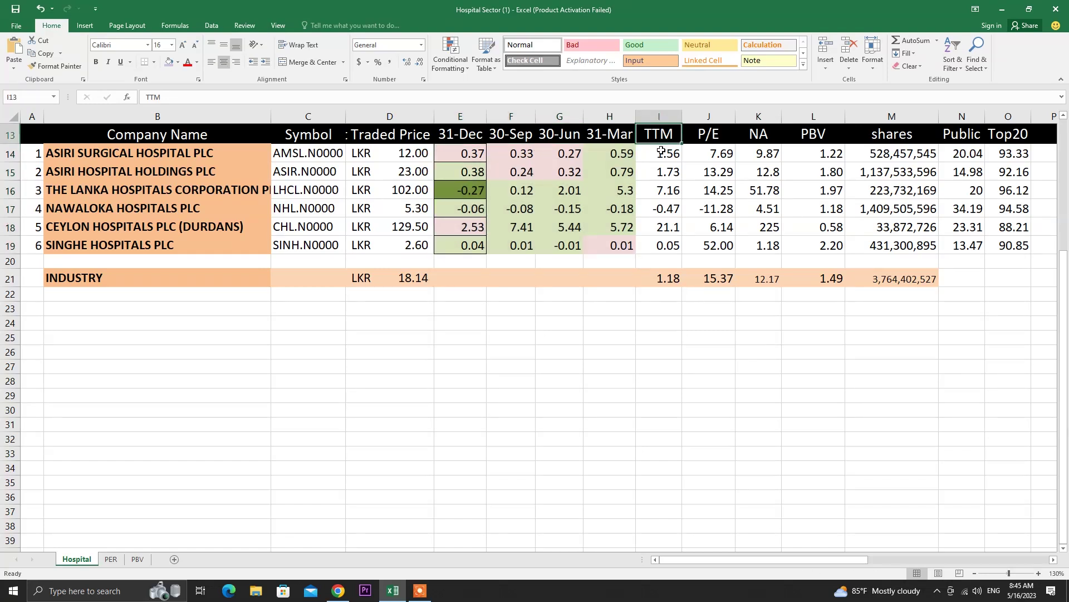
{"action": "left_click_drag", "start_coordinate": [661, 151], "coordinate": [663, 248]}
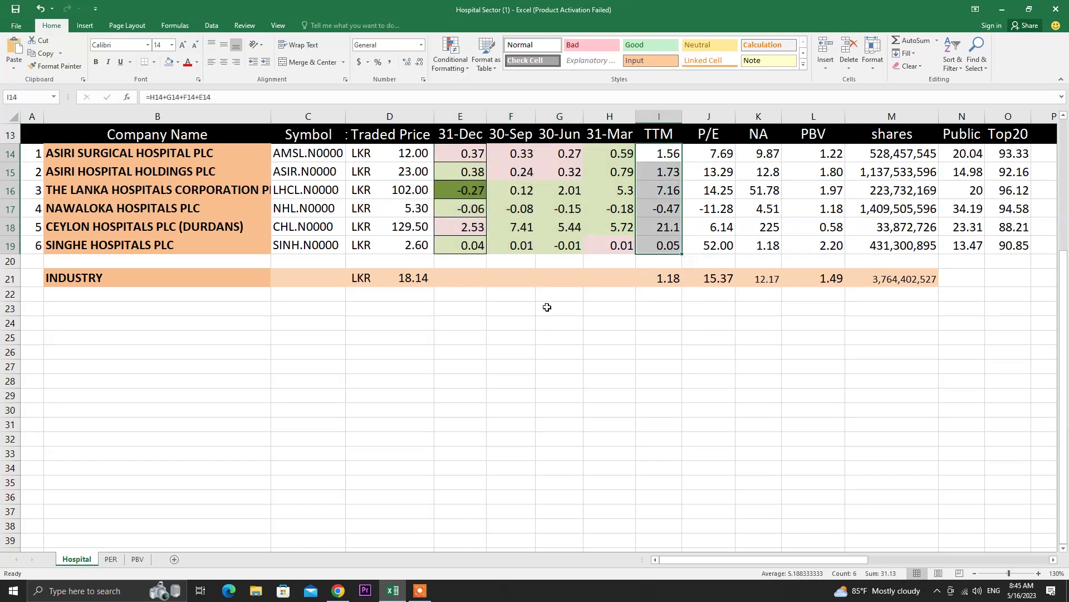
Examine the 31-Dec figures in column E, focusing on The Lanka Hospitals Corporation's value in E16.
{"action": "left_click_drag", "start_coordinate": [548, 320], "coordinate": [548, 308]}
{"action": "left_click_drag", "start_coordinate": [454, 153], "coordinate": [453, 203]}
{"action": "left_click", "coordinate": [460, 188]}
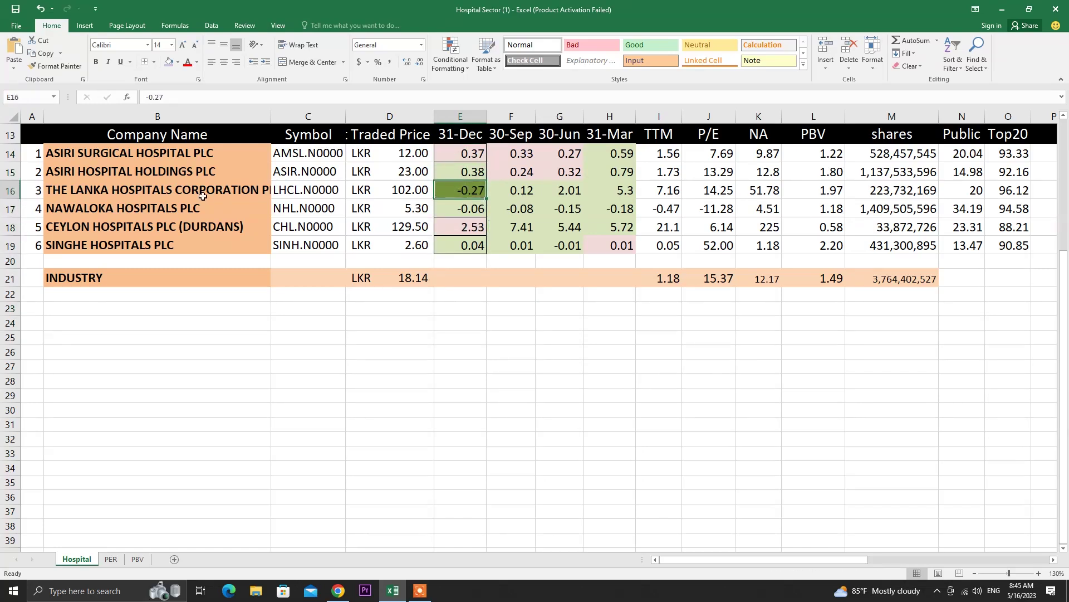
{"action": "left_click", "coordinate": [173, 193]}
{"action": "left_click", "coordinate": [456, 192]}
Examine the companies' TTM values and the P/E column in J13:J19.
{"action": "left_click_drag", "start_coordinate": [659, 151], "coordinate": [656, 244]}
{"action": "left_click_drag", "start_coordinate": [716, 155], "coordinate": [715, 246]}
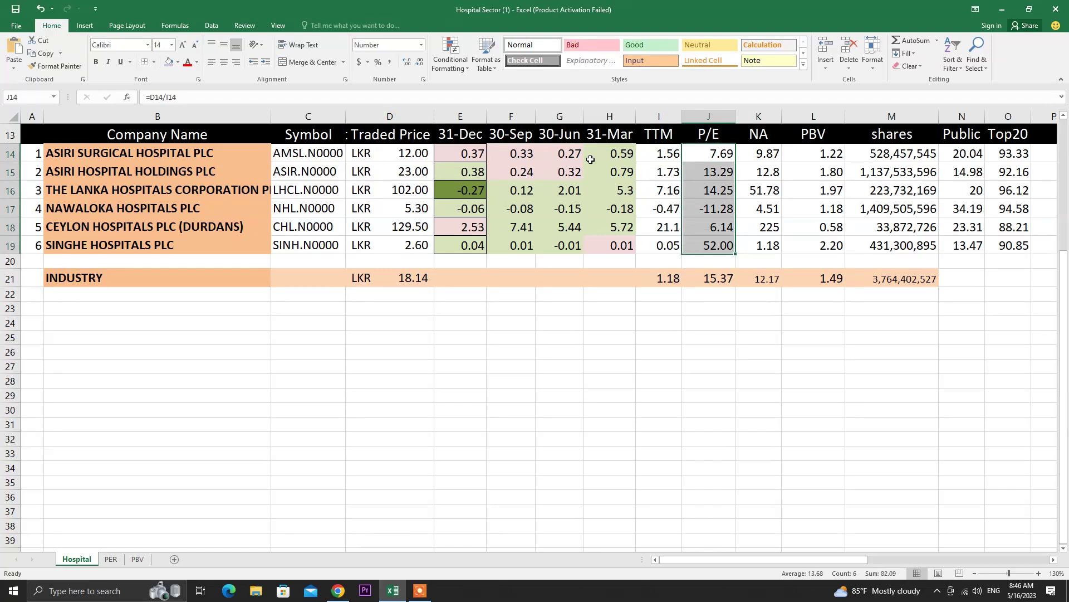
{"action": "left_click_drag", "start_coordinate": [710, 154], "coordinate": [711, 255]}
{"action": "left_click_drag", "start_coordinate": [702, 129], "coordinate": [698, 239]}
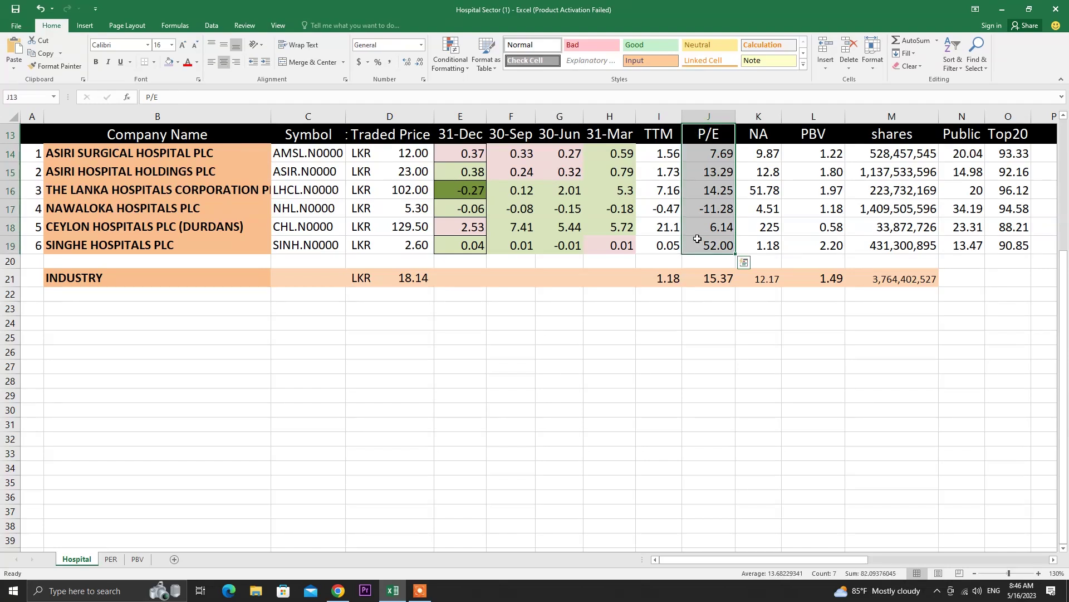
Examine the NA values in K14:K19, and locate the net asset per share in the Ceylon Hospitals report in Chrome.
{"action": "left_click", "coordinate": [754, 134]}
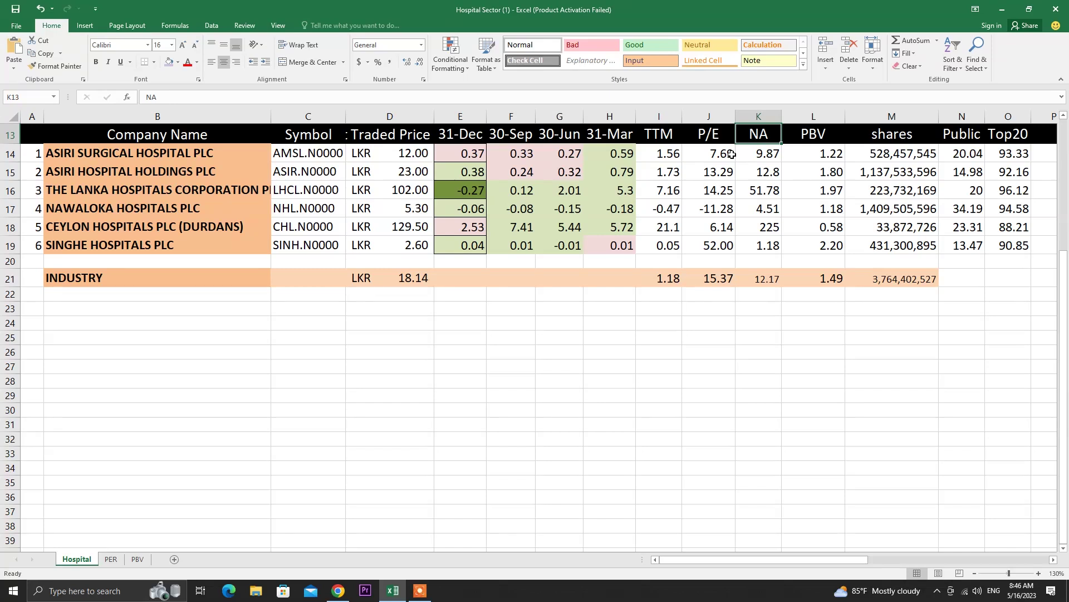
{"action": "left_click_drag", "start_coordinate": [764, 149], "coordinate": [750, 255]}
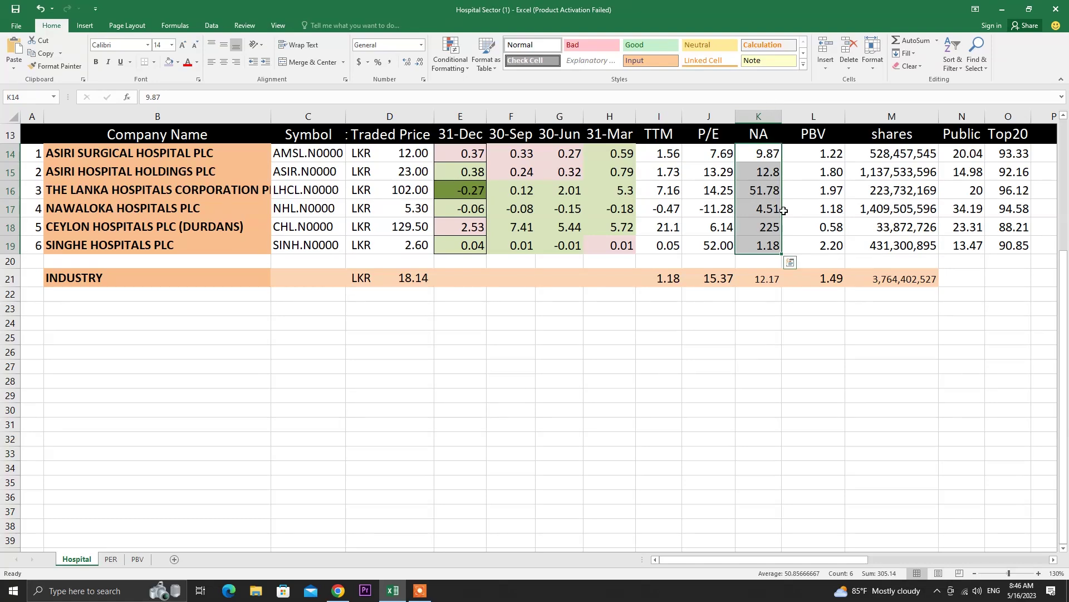
{"action": "left_click", "coordinate": [339, 590]}
{"action": "scroll", "coordinate": [540, 289], "scroll_direction": "down", "scroll_amount": 5}
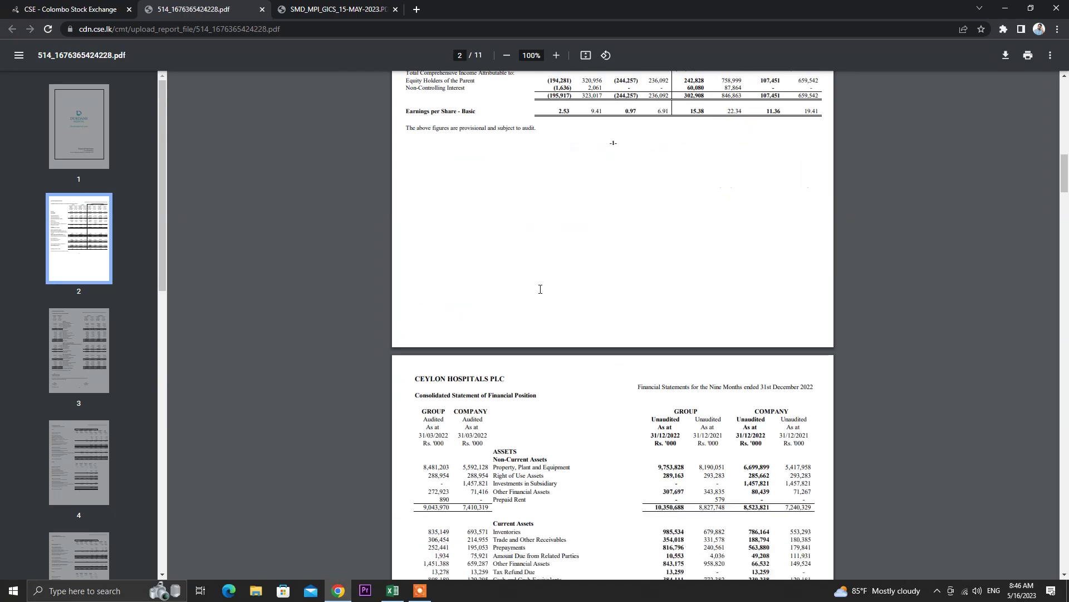
{"action": "scroll", "coordinate": [540, 289], "scroll_direction": "down", "scroll_amount": 20}
{"action": "scroll", "coordinate": [524, 289], "scroll_direction": "down", "scroll_amount": 20}
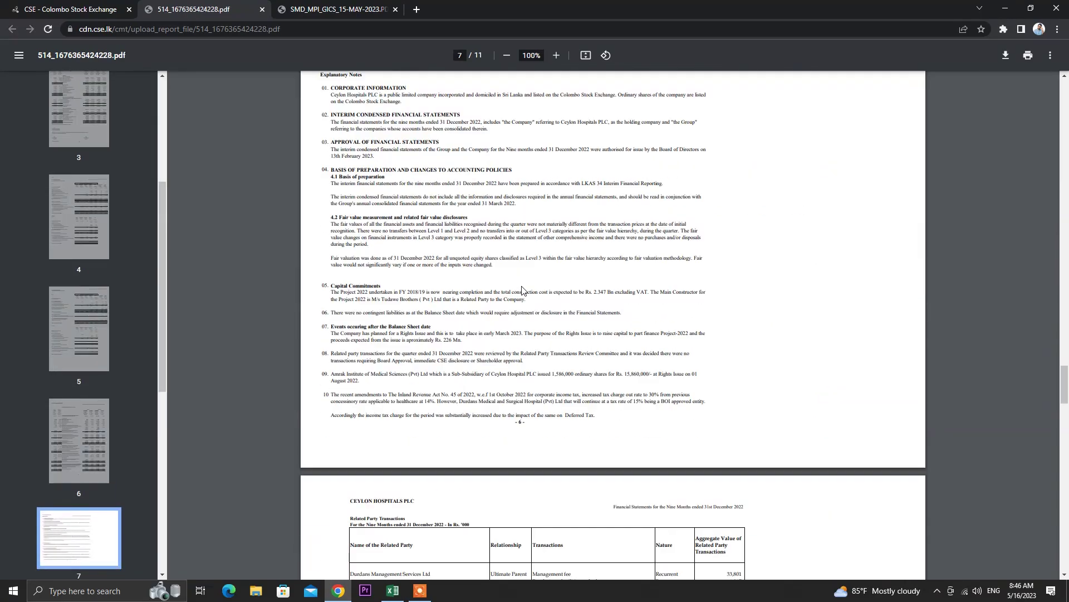
{"action": "scroll", "coordinate": [522, 290], "scroll_direction": "down", "scroll_amount": 20}
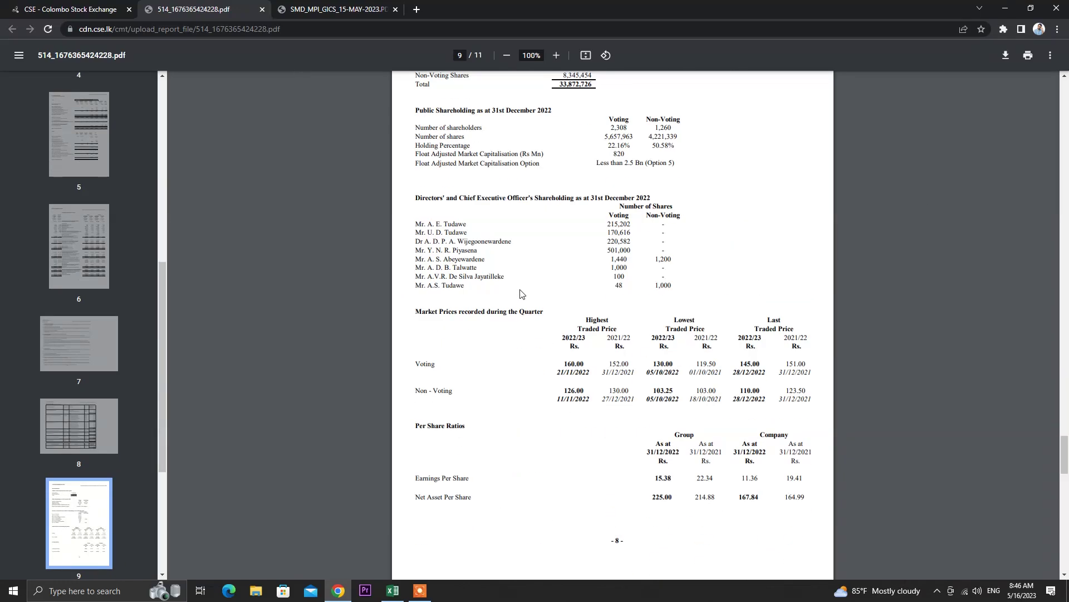
{"action": "scroll", "coordinate": [522, 294], "scroll_direction": "down", "scroll_amount": 12}
{"action": "scroll", "coordinate": [518, 296], "scroll_direction": "up", "scroll_amount": 6}
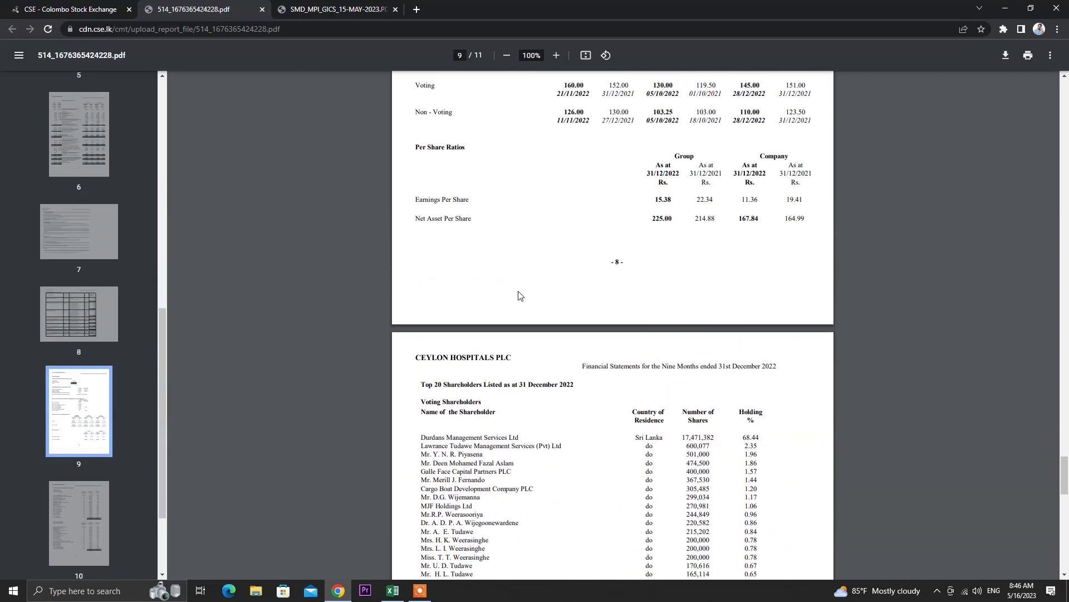
Examine the report's per share ratios, top 20 shareholders list and share information on pages 9 and 10.
{"action": "scroll", "coordinate": [518, 296], "scroll_direction": "up", "scroll_amount": 1}
{"action": "scroll", "coordinate": [518, 296], "scroll_direction": "down", "scroll_amount": 9}
{"action": "scroll", "coordinate": [518, 296], "scroll_direction": "up", "scroll_amount": 4}
{"action": "scroll", "coordinate": [519, 295], "scroll_direction": "up", "scroll_amount": 3}
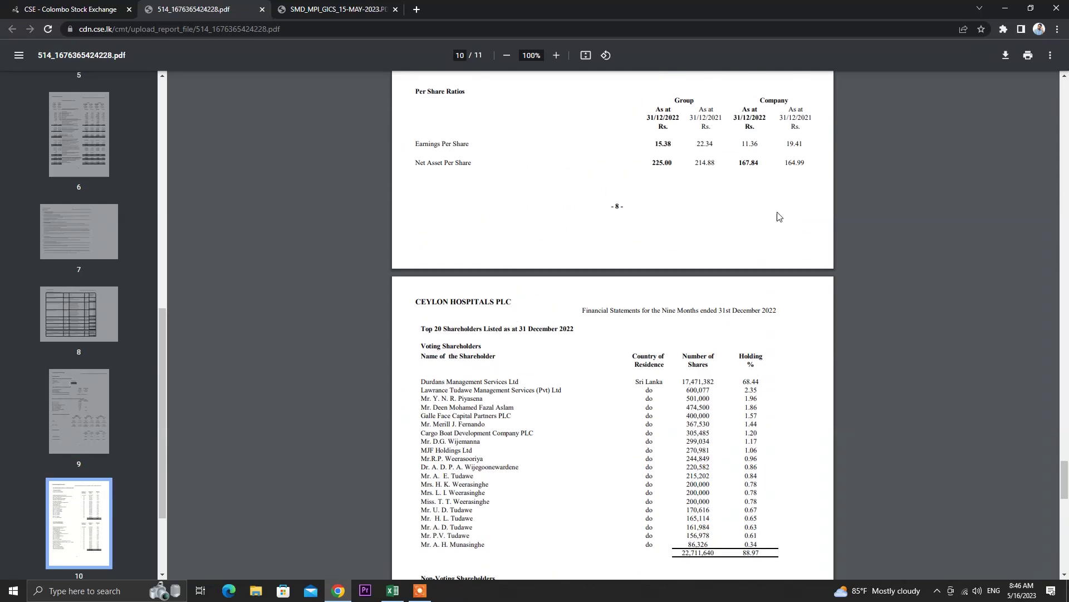
{"action": "scroll", "coordinate": [733, 208], "scroll_direction": "up", "scroll_amount": 13}
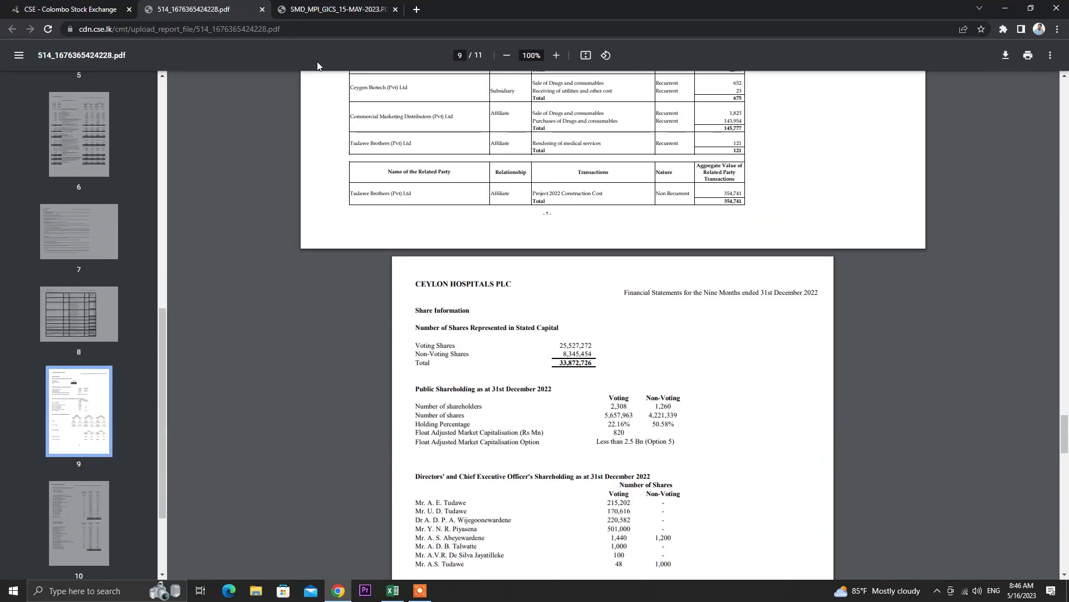
Check the CSE quarterly reports list, and go back to the beginning of the 31 December 2022 report.
{"action": "left_click", "coordinate": [45, 5]}
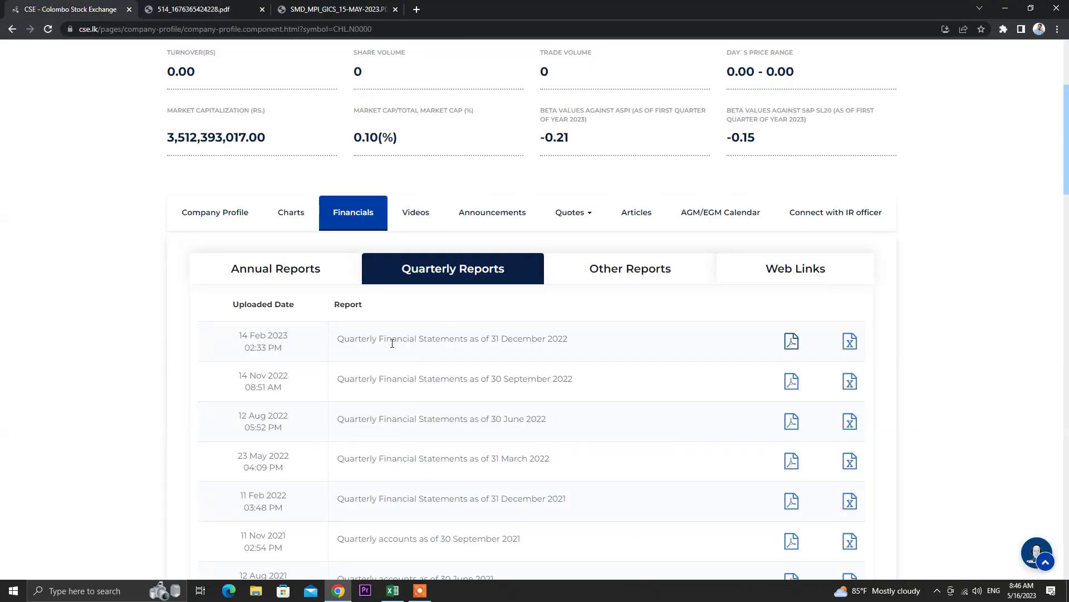
{"action": "left_click", "coordinate": [184, 9]}
{"action": "scroll", "coordinate": [689, 481], "scroll_direction": "up", "scroll_amount": 20}
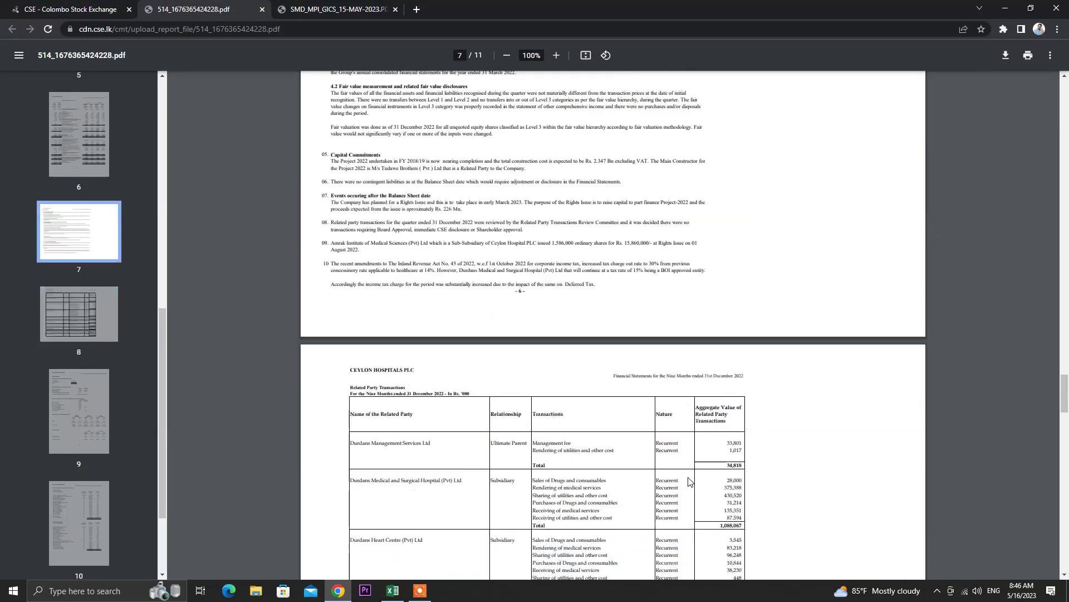
{"action": "scroll", "coordinate": [688, 480], "scroll_direction": "up", "scroll_amount": 20}
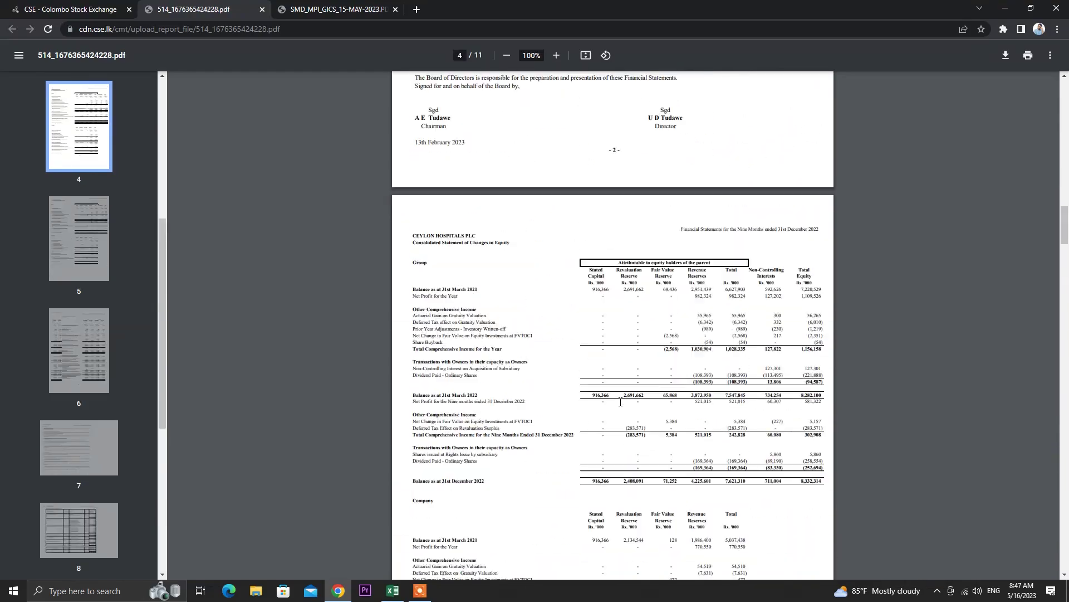
{"action": "scroll", "coordinate": [620, 401], "scroll_direction": "up", "scroll_amount": 20}
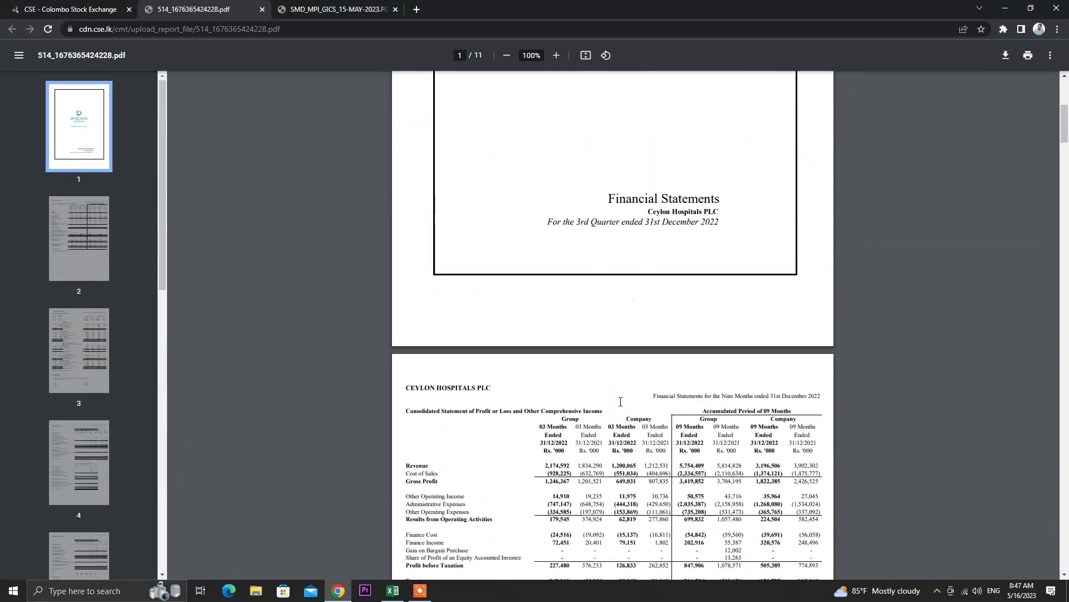
Review the report's statements of financial position, changes in equity and cash flows.
{"action": "scroll", "coordinate": [620, 406], "scroll_direction": "down", "scroll_amount": 17}
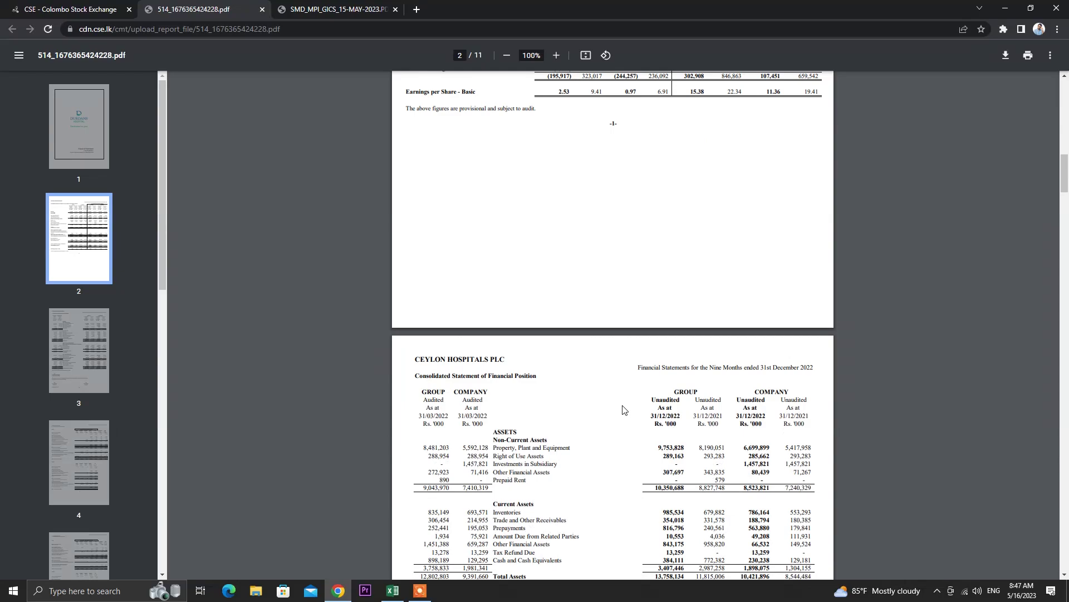
{"action": "scroll", "coordinate": [565, 352], "scroll_direction": "down", "scroll_amount": 15}
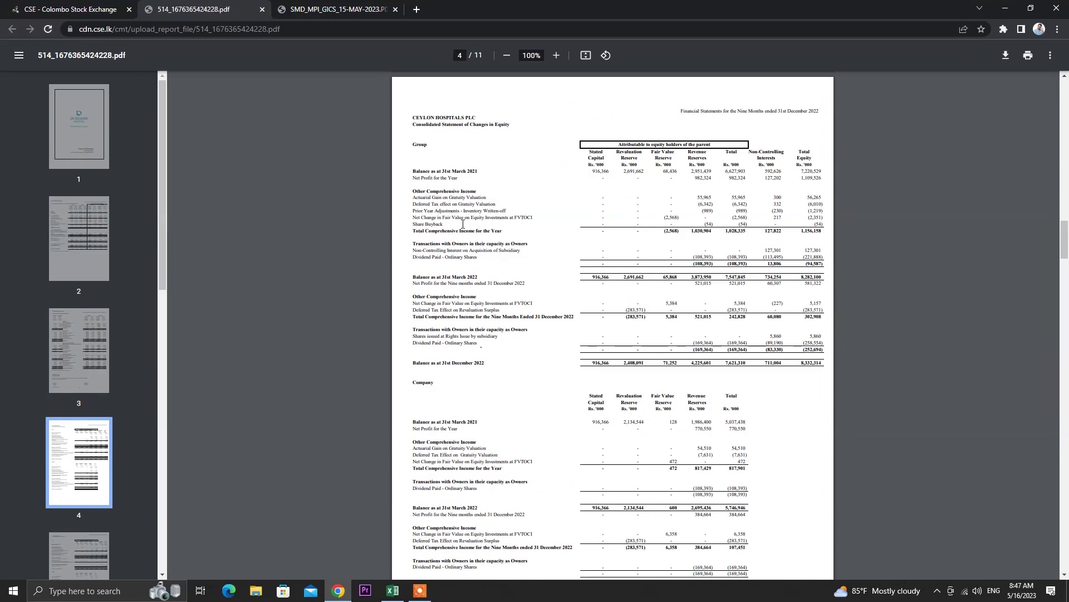
{"action": "scroll", "coordinate": [603, 254], "scroll_direction": "down", "scroll_amount": 15}
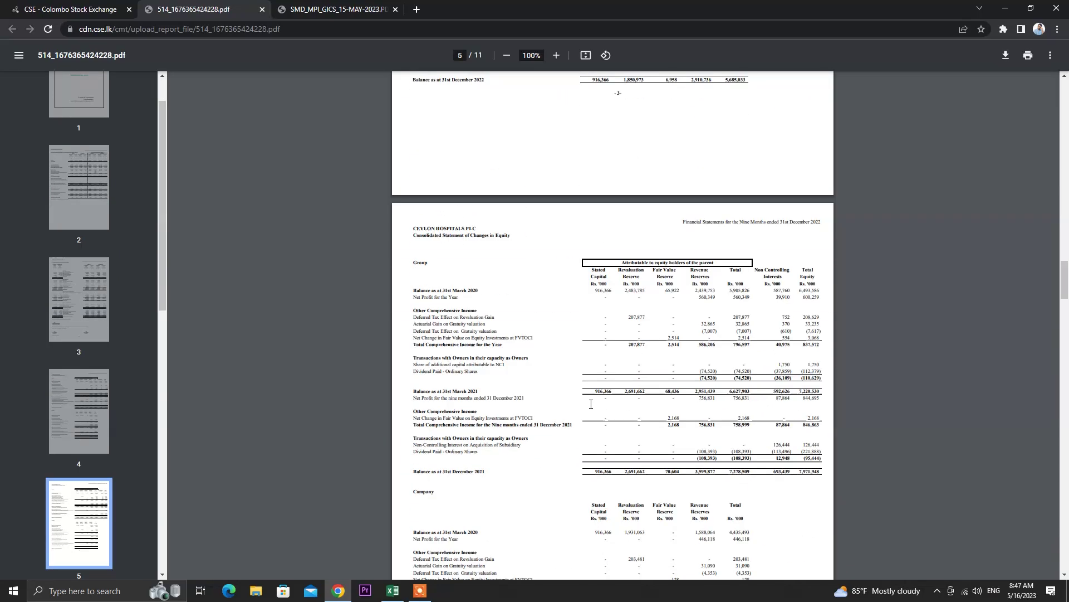
{"action": "scroll", "coordinate": [643, 404], "scroll_direction": "down", "scroll_amount": 15}
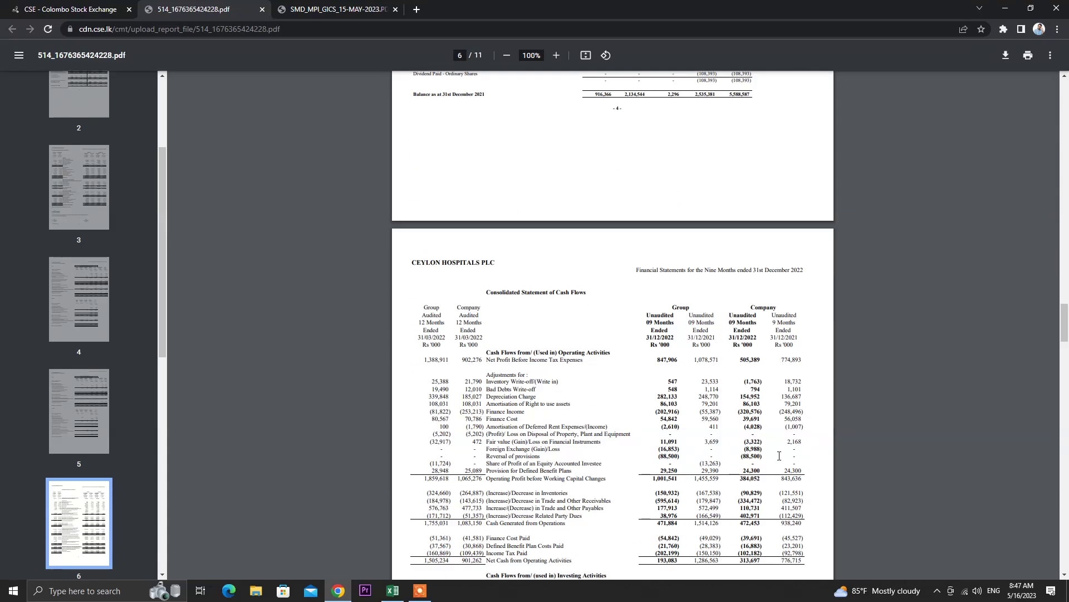
{"action": "scroll", "coordinate": [778, 456], "scroll_direction": "down", "scroll_amount": 4}
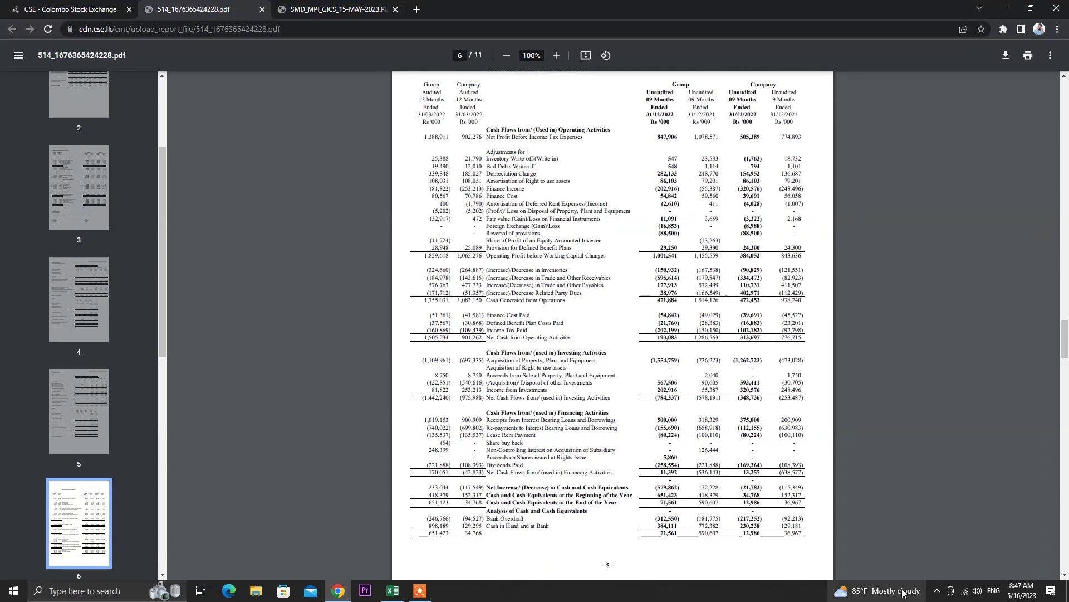
{"action": "scroll", "coordinate": [689, 336], "scroll_direction": "up", "scroll_amount": 9}
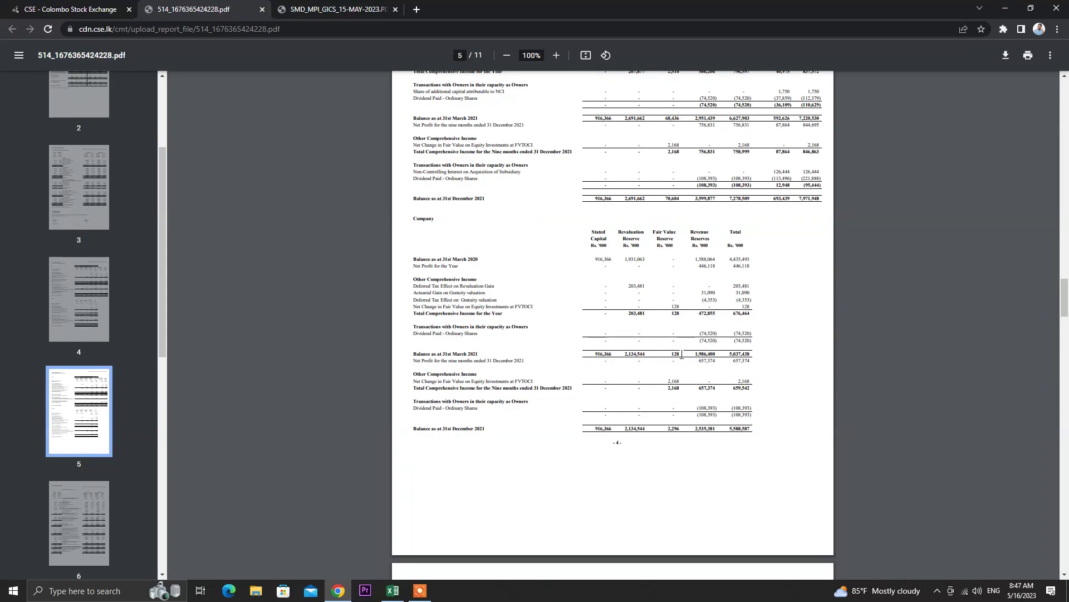
{"action": "scroll", "coordinate": [735, 385], "scroll_direction": "up", "scroll_amount": 11}
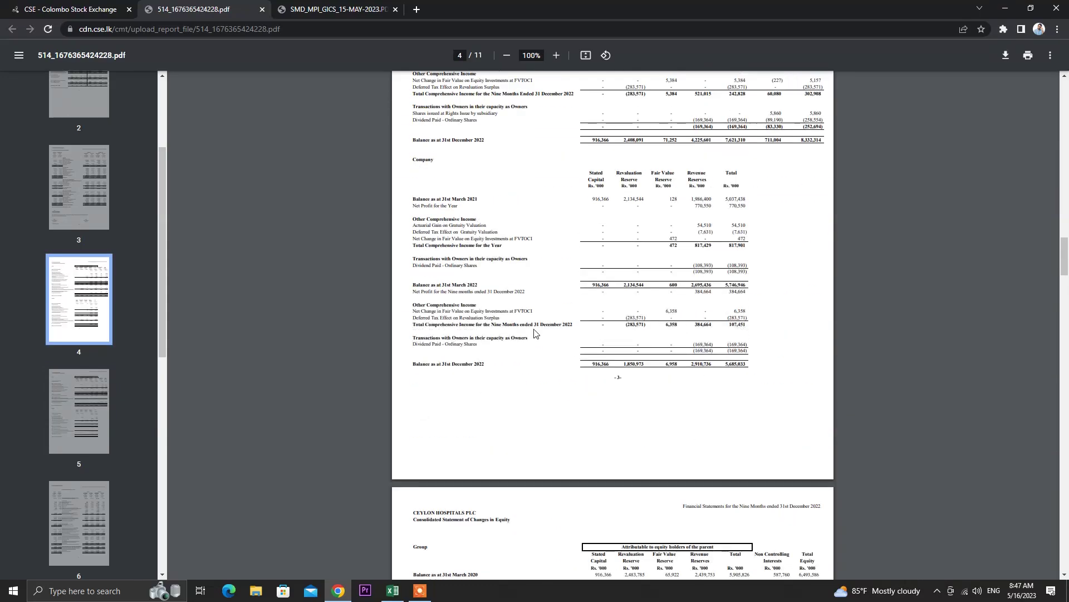
{"action": "scroll", "coordinate": [617, 351], "scroll_direction": "up", "scroll_amount": 6}
Switch to the Hospital Sector workbook in Excel and examine the PBV heading and the ratios in L14:L19.
{"action": "left_click", "coordinate": [393, 590]}
{"action": "left_click", "coordinate": [805, 140]}
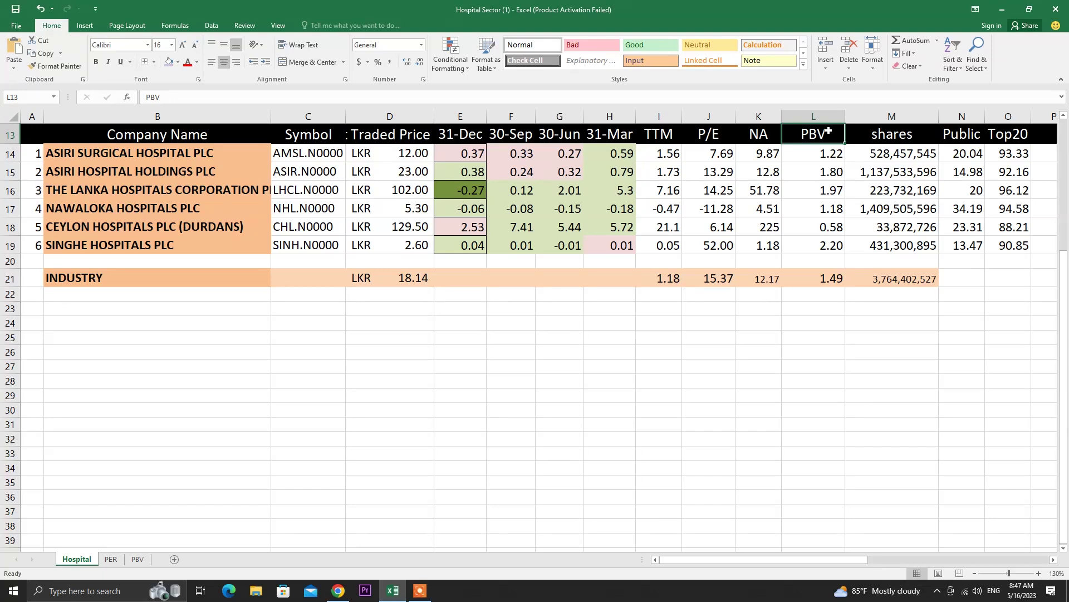
{"action": "left_click_drag", "start_coordinate": [830, 161], "coordinate": [818, 245]}
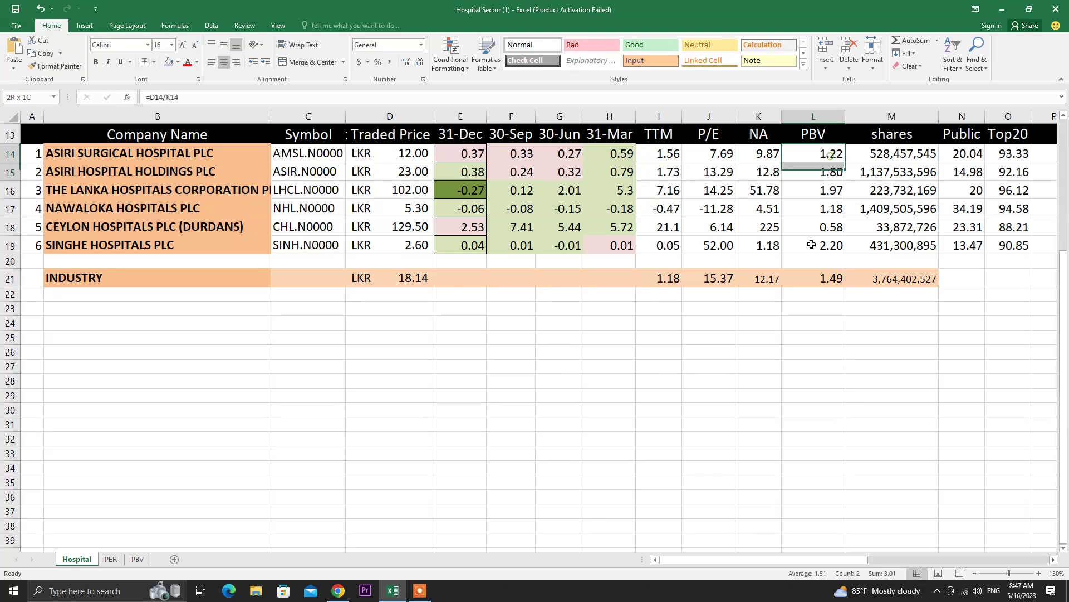
Examine the shares heading, the share counts in M14:M19, and the Public and Top20 headings.
{"action": "left_click", "coordinate": [890, 137]}
{"action": "left_click_drag", "start_coordinate": [890, 154], "coordinate": [900, 250]}
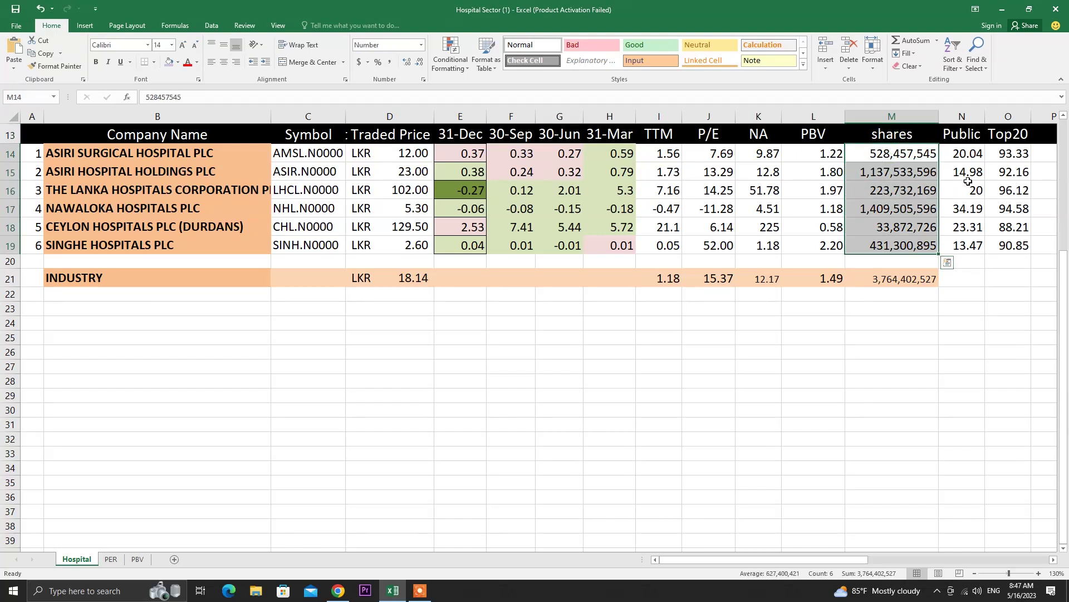
{"action": "left_click", "coordinate": [973, 138]}
{"action": "left_click", "coordinate": [1019, 137]}
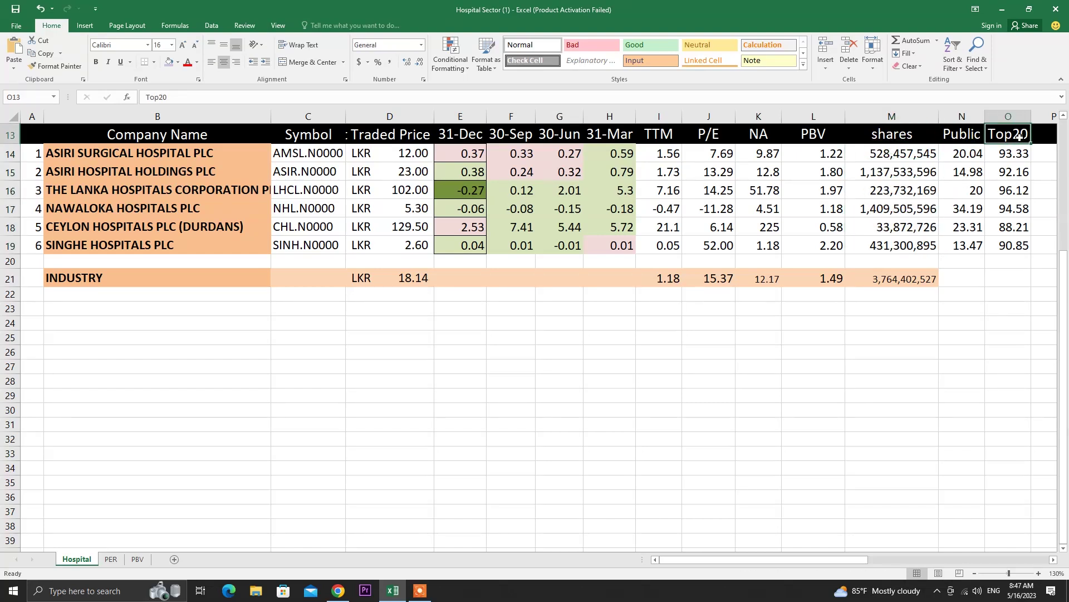
Examine the Total EARNING formula in Q14 together with the TTM and shares values it uses in row 14.
{"action": "left_click_drag", "start_coordinate": [704, 559], "coordinate": [744, 556]}
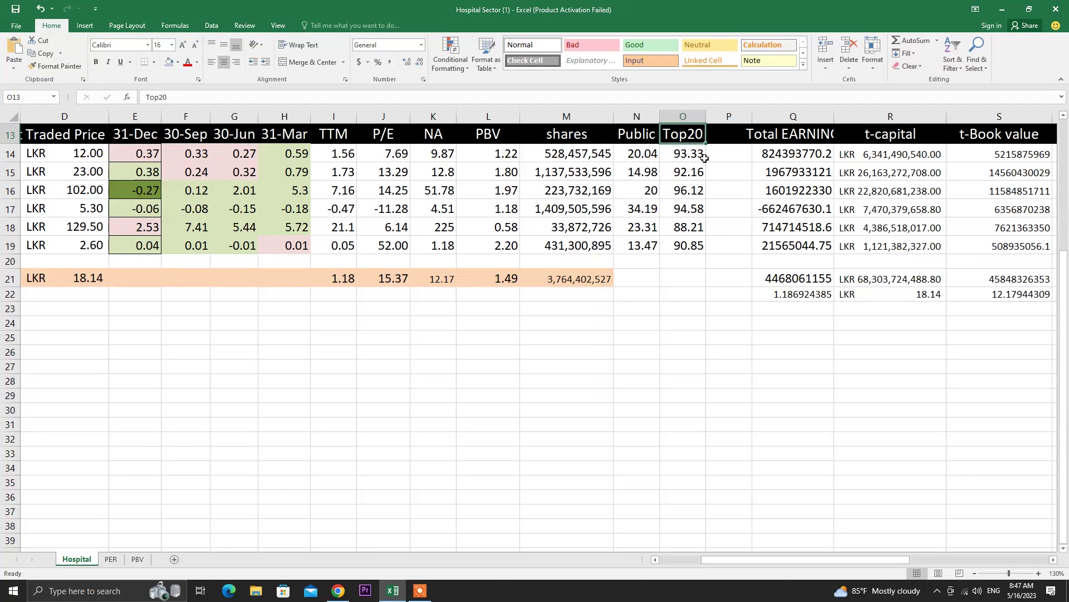
{"action": "left_click", "coordinate": [780, 134]}
{"action": "left_click", "coordinate": [789, 150]}
{"action": "key", "text": "Left"}
{"action": "key", "text": "Left"}
{"action": "key", "text": "Left"}
{"action": "key", "text": "Left"}
{"action": "key", "text": "Left"}
{"action": "key", "text": "Left"}
{"action": "key", "text": "Left"}
{"action": "key", "text": "Left"}
{"action": "key", "text": "Left"}
{"action": "key", "text": "Left"}
{"action": "key", "text": "Left"}
{"action": "key", "text": "Left"}
{"action": "key", "text": "Left"}
{"action": "key", "text": "Left"}
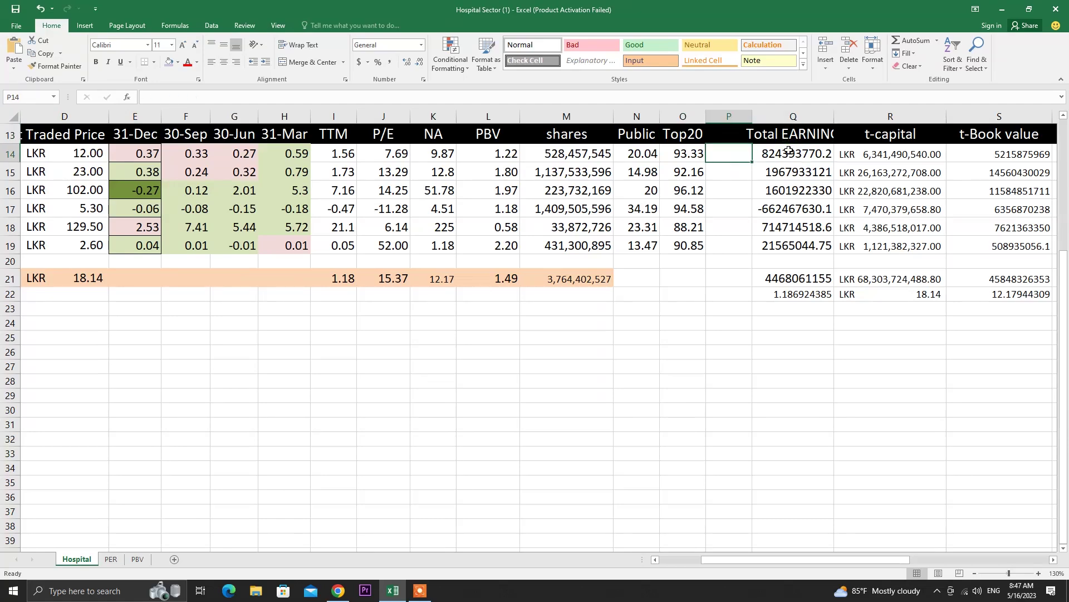
{"action": "key", "text": "Right"}
{"action": "key", "text": "Right"}
{"action": "key", "text": "Right"}
{"action": "key", "text": "Right"}
{"action": "key", "text": "Right"}
{"action": "key", "text": "Right"}
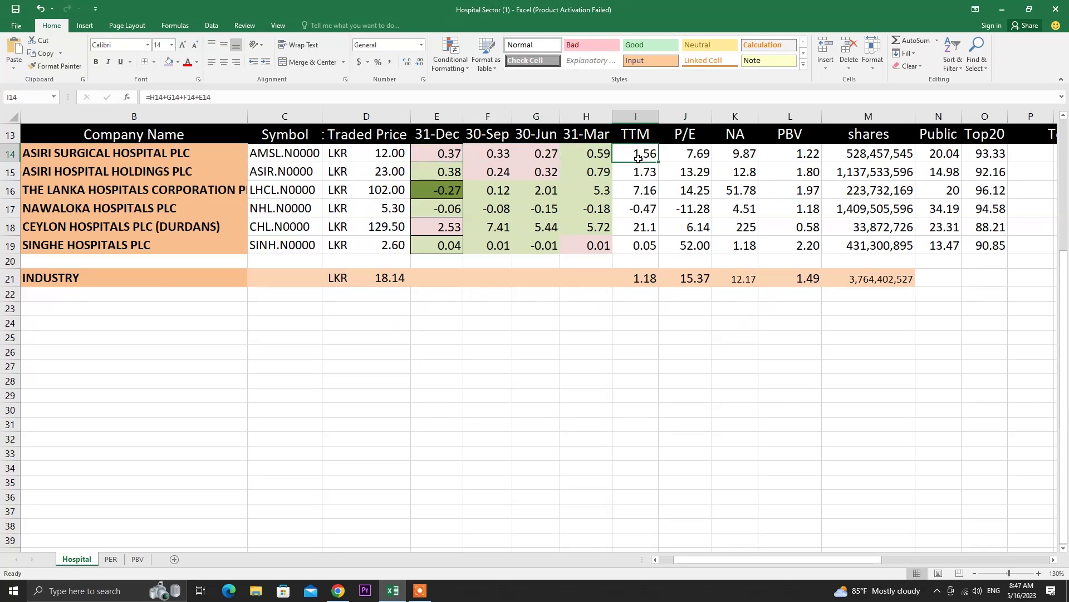
{"action": "key", "text": "Right"}
{"action": "key", "text": "Right"}
{"action": "key", "text": "Right"}
{"action": "key", "text": "Right"}
{"action": "key", "text": "Right"}
{"action": "key", "text": "Right"}
{"action": "key", "text": "Right"}
{"action": "key", "text": "Right"}
{"action": "key", "text": "Right"}
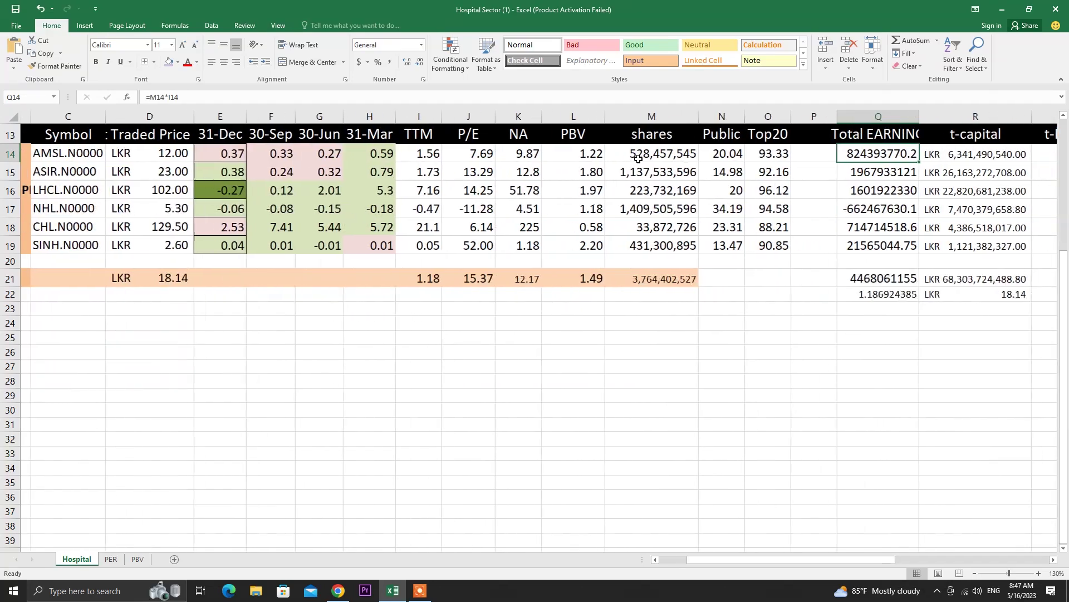
{"action": "key", "text": "Left"}
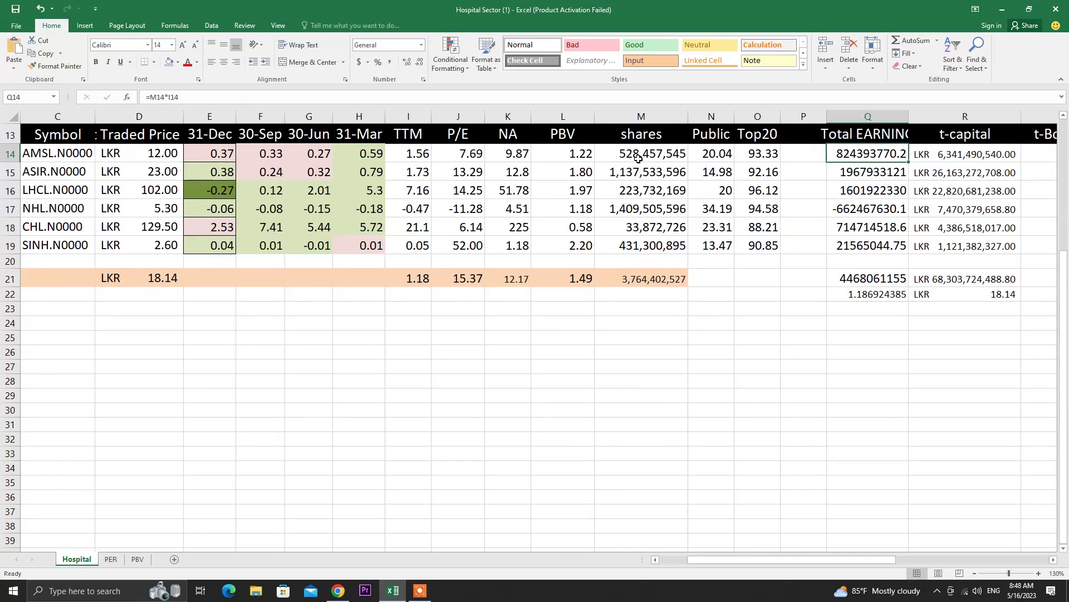
Examine the t-capital formula in R14 along with its inputs, the share count in M14 and the traded price in D14.
{"action": "left_click", "coordinate": [953, 138]}
{"action": "left_click", "coordinate": [951, 153]}
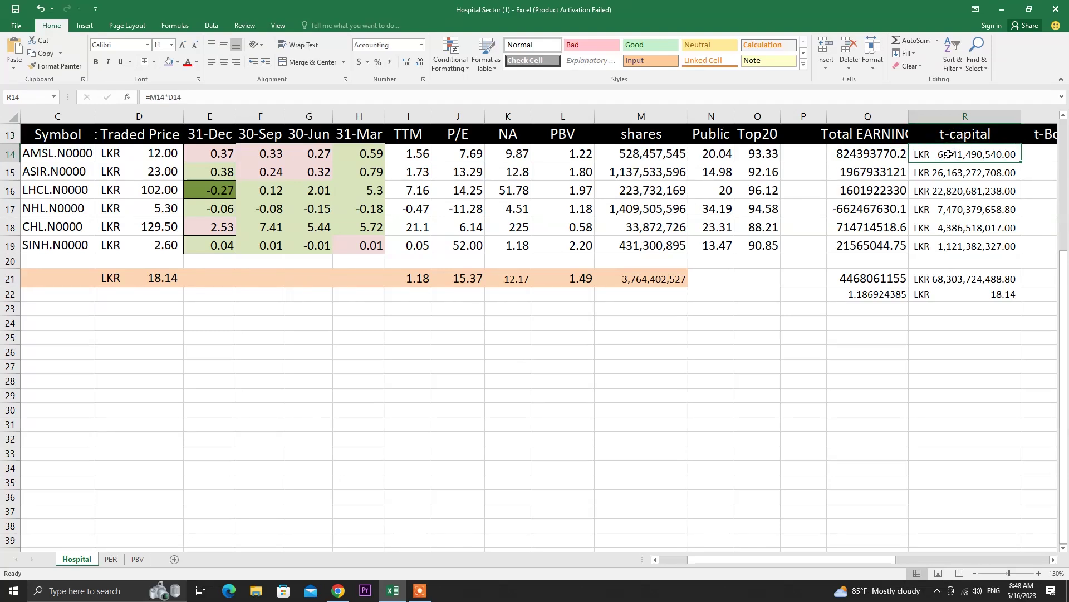
{"action": "left_click", "coordinate": [677, 156]}
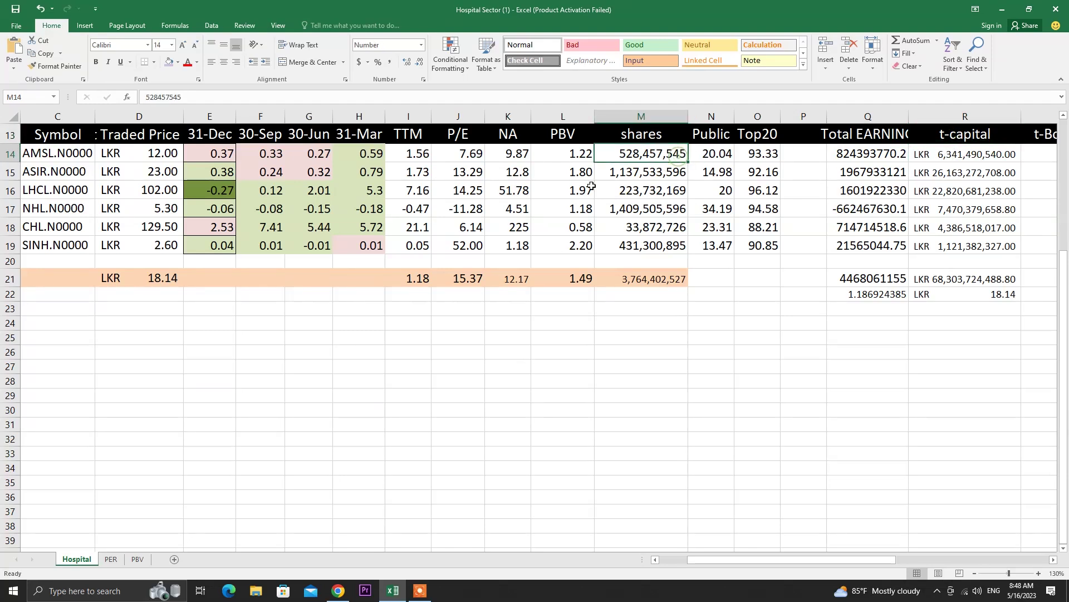
{"action": "left_click", "coordinate": [156, 161]}
{"action": "left_click", "coordinate": [959, 161]}
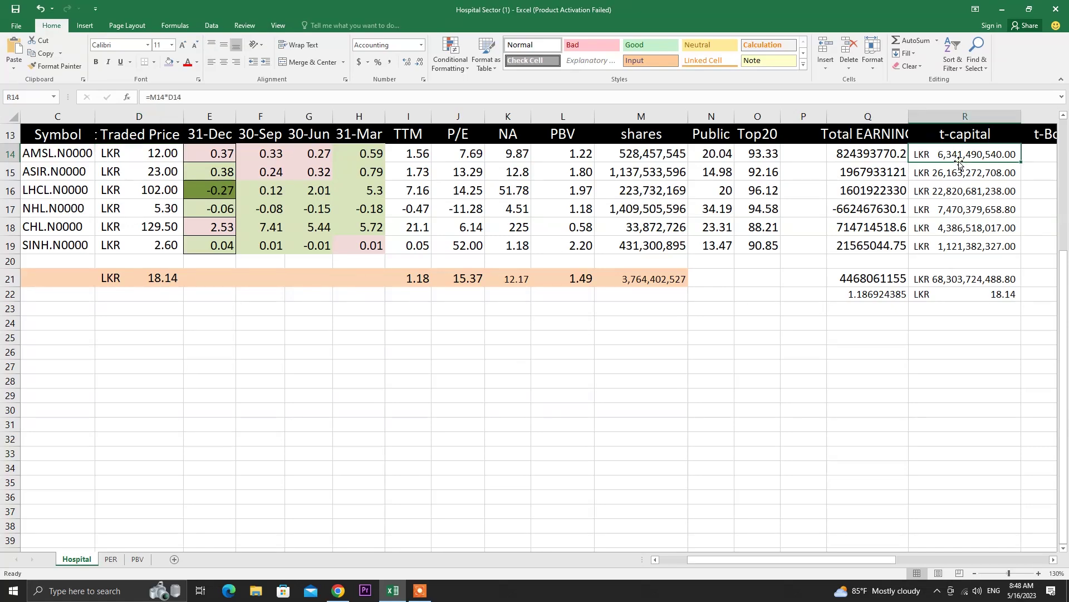
Examine the t-Book value formula in S14, and return to the beginning of row 14.
{"action": "key", "text": "Right"}
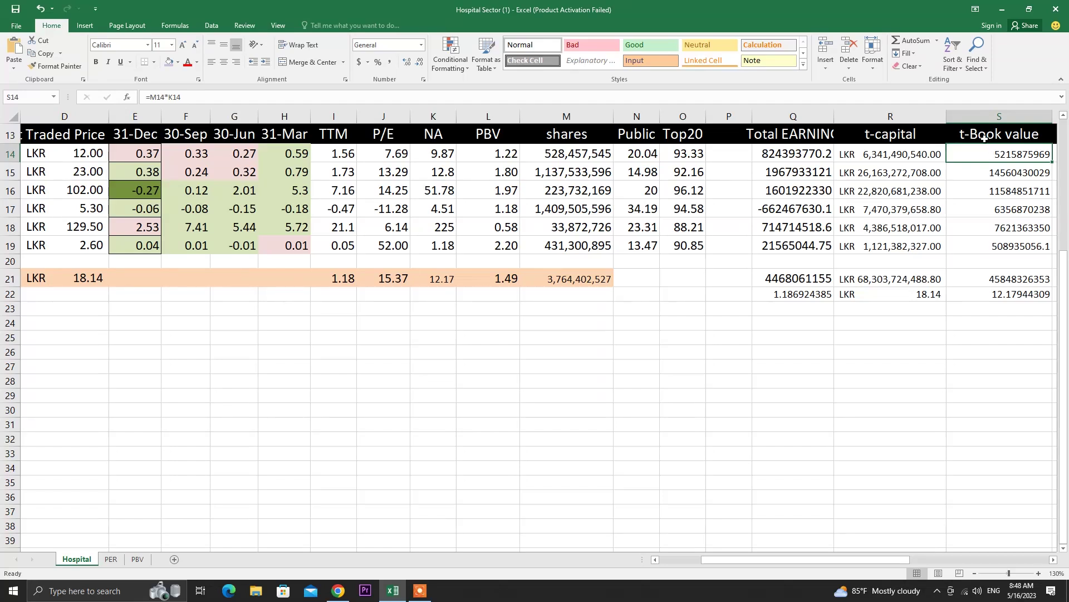
{"action": "scroll", "coordinate": [985, 138], "scroll_direction": "right", "scroll_amount": 1}
{"action": "key", "text": "Left"}
{"action": "key", "text": "Left"}
{"action": "key", "text": "Left"}
{"action": "key", "text": "Left"}
{"action": "key", "text": "Left"}
{"action": "key", "text": "Left"}
{"action": "key", "text": "Left"}
{"action": "key", "text": "Left"}
{"action": "key", "text": "Left"}
{"action": "key", "text": "Left"}
{"action": "key", "text": "Left"}
{"action": "key", "text": "Left"}
{"action": "key", "text": "Left"}
{"action": "key", "text": "Left"}
{"action": "key", "text": "Left"}
{"action": "key", "text": "Left"}
{"action": "key", "text": "Left"}
{"action": "key", "text": "Left"}
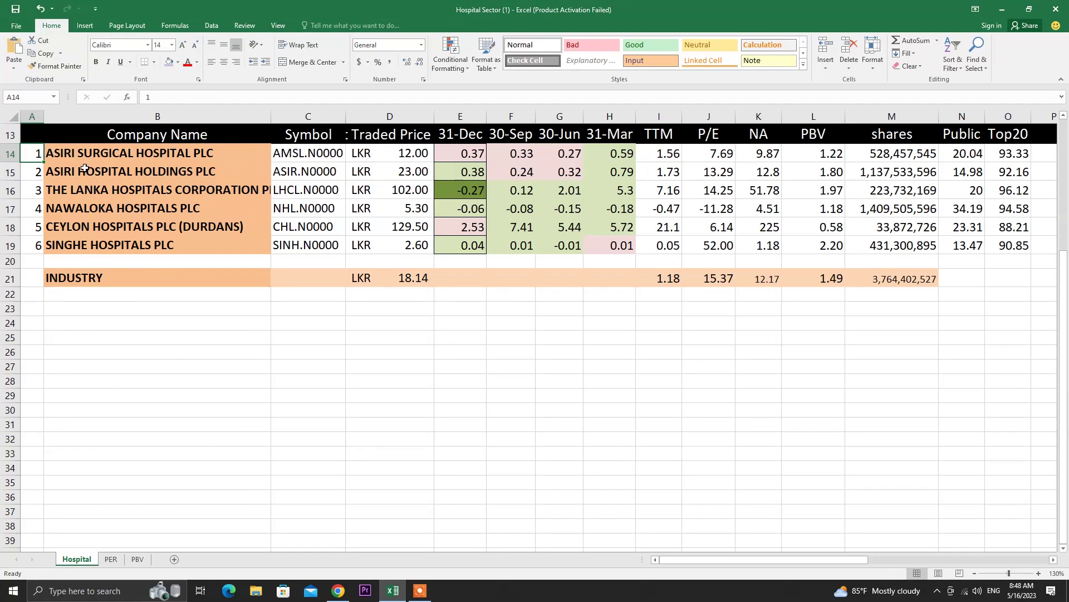
Review the company figures in A14:O19, comparing the TTM values in column I and the Ceylon Hospitals (Durdans) row.
{"action": "left_click_drag", "start_coordinate": [34, 154], "coordinate": [1019, 249]}
{"action": "left_click", "coordinate": [511, 366]}
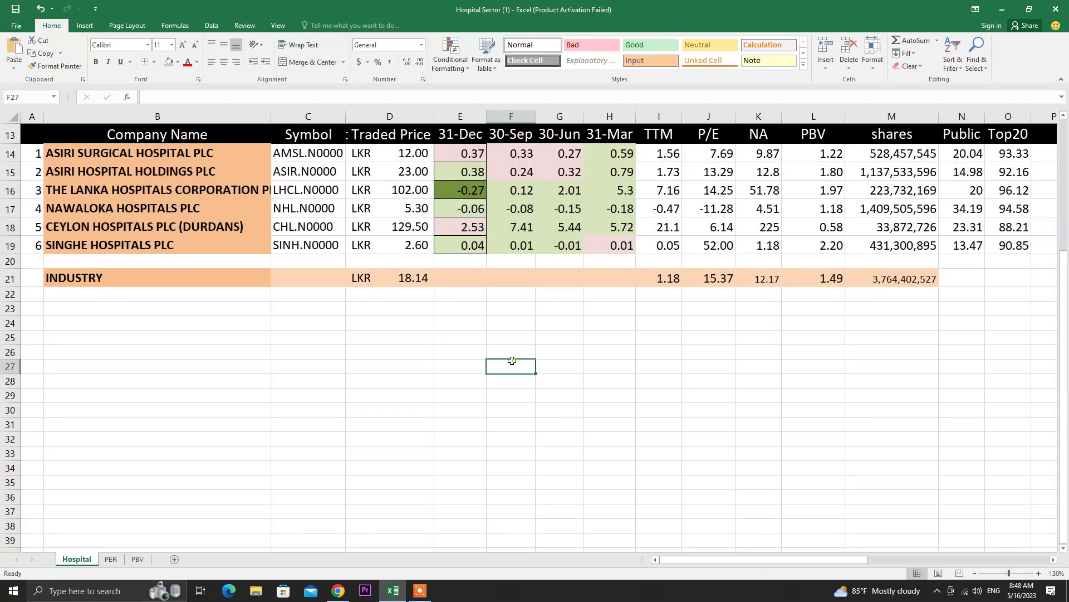
{"action": "left_click_drag", "start_coordinate": [666, 147], "coordinate": [675, 240]}
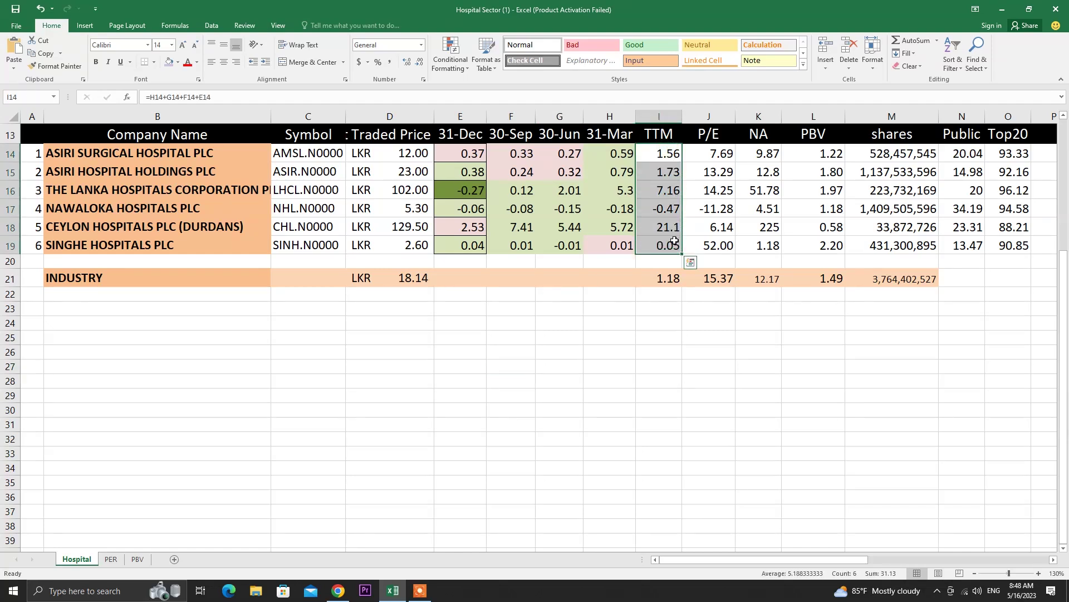
{"action": "left_click", "coordinate": [663, 189]}
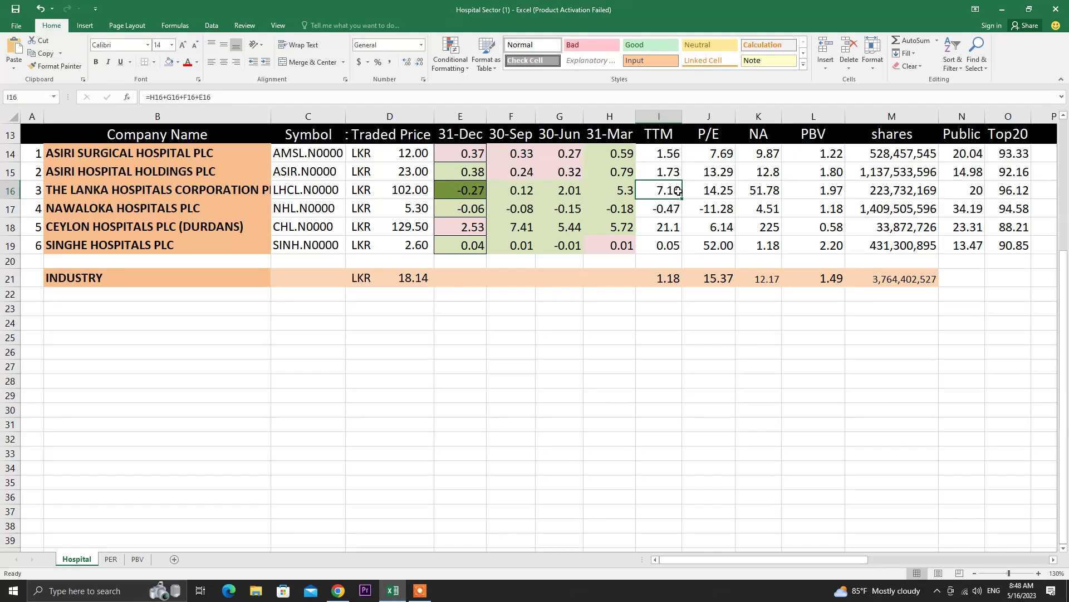
{"action": "left_click", "coordinate": [669, 229]}
{"action": "left_click_drag", "start_coordinate": [206, 223], "coordinate": [672, 234]}
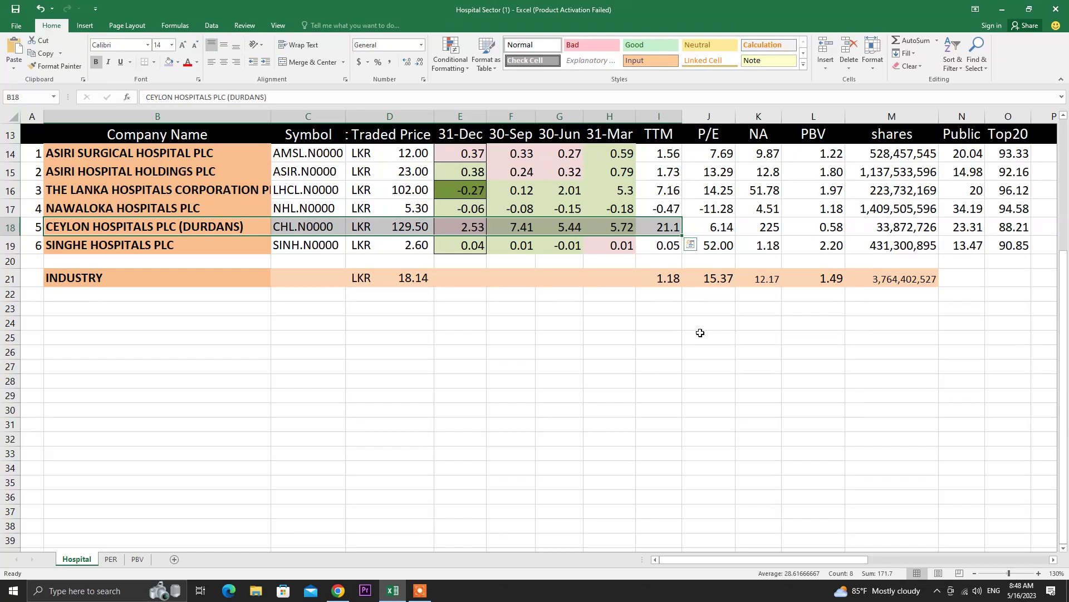
{"action": "left_click", "coordinate": [694, 229]}
{"action": "left_click_drag", "start_coordinate": [657, 158], "coordinate": [663, 228]}
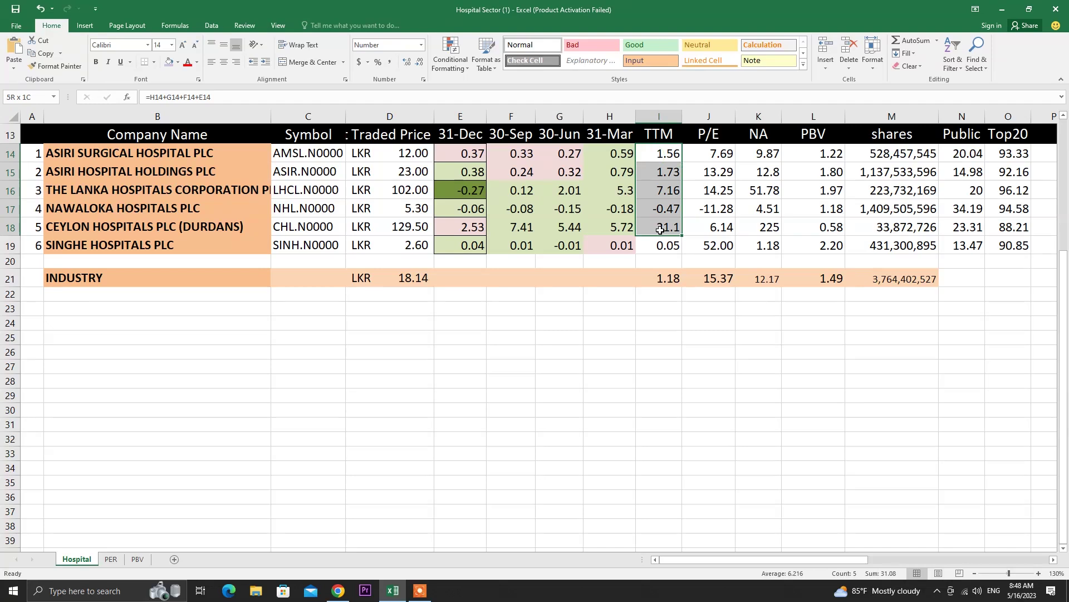
Examine the P/E formulas in J14:J16, and review The Lanka Hospitals Corporation's figures across row 16.
{"action": "left_click", "coordinate": [722, 160]}
{"action": "key", "text": "Down"}
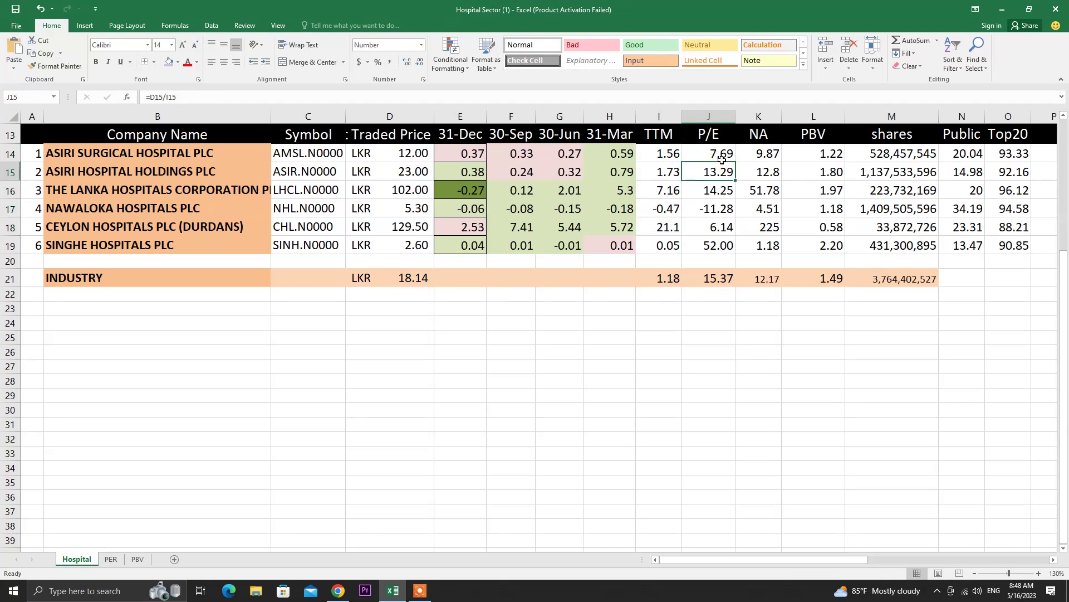
{"action": "key", "text": "Down"}
{"action": "key", "text": "Right"}
{"action": "key", "text": "Right"}
{"action": "key", "text": "Right"}
{"action": "key", "text": "Right"}
{"action": "key", "text": "Right"}
{"action": "key", "text": "Right"}
{"action": "key", "text": "Right"}
{"action": "key", "text": "Right"}
{"action": "key", "text": "Right"}
{"action": "key", "text": "Right"}
{"action": "key", "text": "Right"}
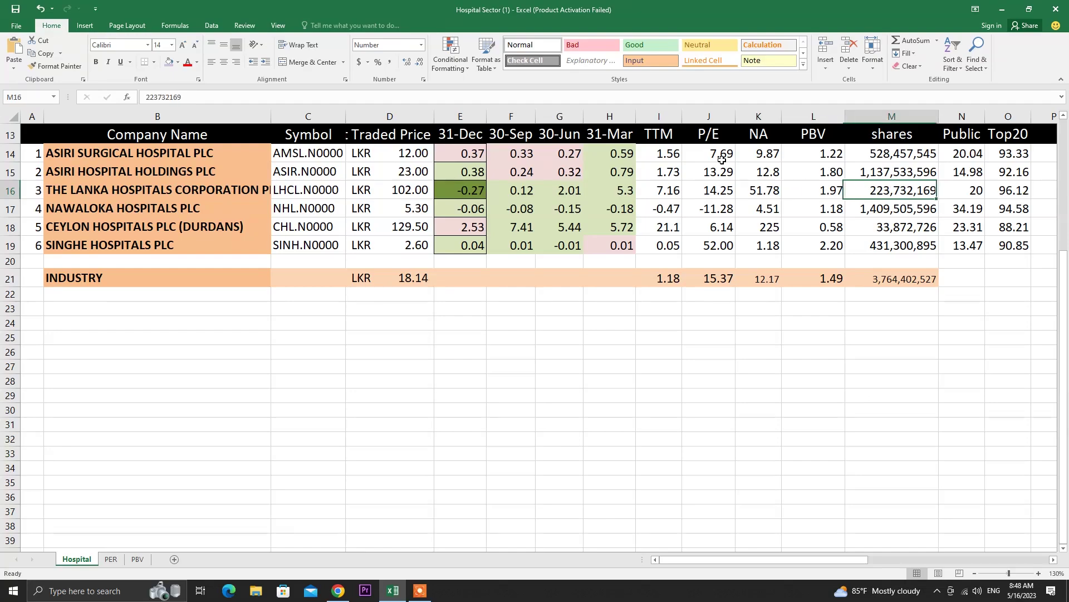
{"action": "key", "text": "Left"}
{"action": "key", "text": "Left"}
{"action": "key", "text": "Left"}
{"action": "key", "text": "Left"}
{"action": "key", "text": "Left"}
{"action": "key", "text": "Left"}
{"action": "key", "text": "Left"}
{"action": "key", "text": "Left"}
{"action": "key", "text": "Left"}
{"action": "key", "text": "Left"}
{"action": "key", "text": "Left"}
{"action": "key", "text": "Left"}
{"action": "key", "text": "Left"}
{"action": "key", "text": "Left"}
{"action": "key", "text": "Left"}
{"action": "key", "text": "Left"}
{"action": "key", "text": "Left"}
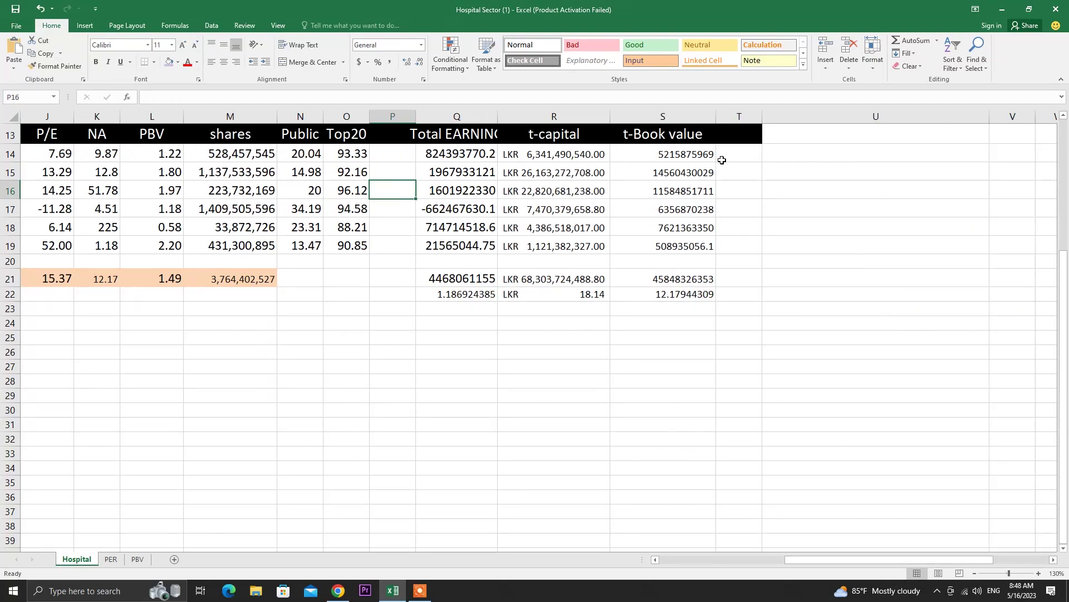
{"action": "key", "text": "Left"}
{"action": "key", "text": "Left"}
{"action": "key", "text": "Left"}
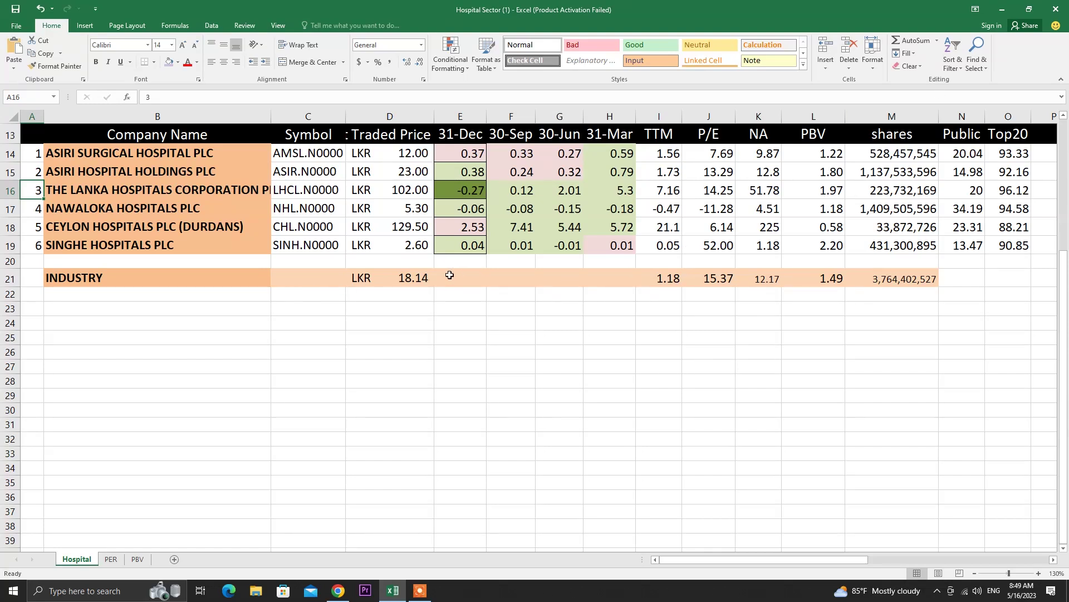
Examine the industry price in D21 and the share total in M21 against the company share counts in M14:M19.
{"action": "left_click", "coordinate": [407, 277]}
{"action": "left_click", "coordinate": [869, 278]}
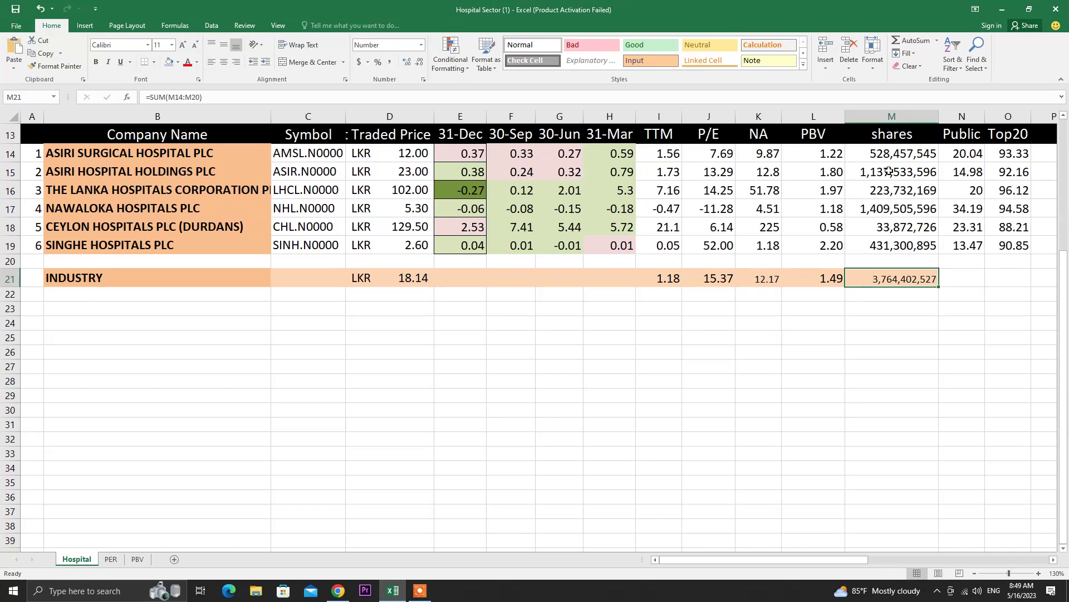
{"action": "left_click_drag", "start_coordinate": [900, 151], "coordinate": [906, 245]}
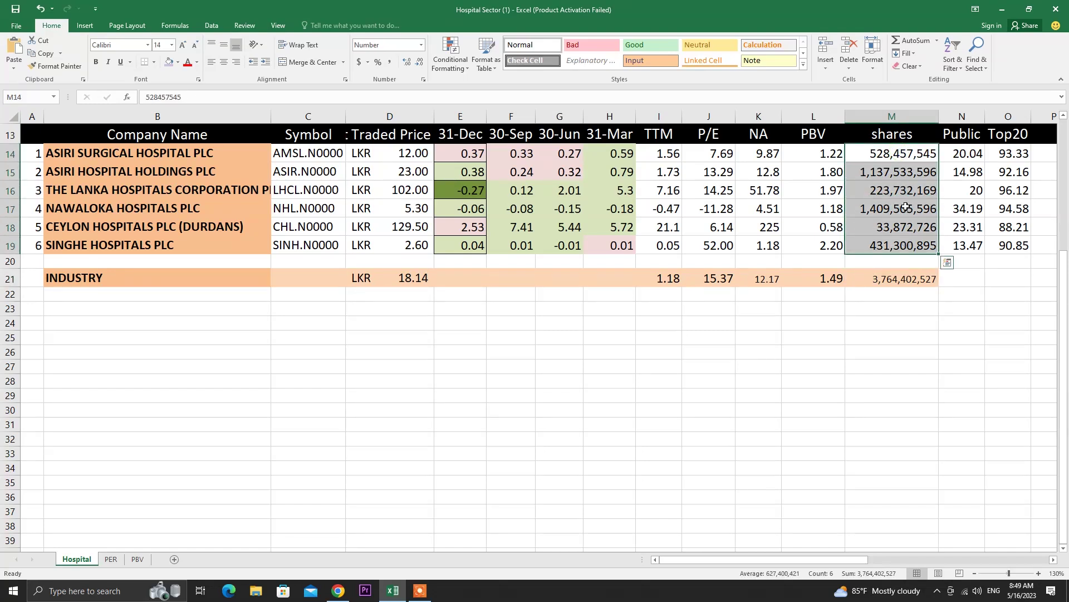
{"action": "left_click_drag", "start_coordinate": [900, 156], "coordinate": [902, 278]}
{"action": "left_click", "coordinate": [903, 278]}
Trace the industry TTM in I21 through the earnings in Q14:Q19, their total in Q21, the share total in M21, and Q22.
{"action": "key", "text": "Right"}
{"action": "key", "text": "Right"}
{"action": "key", "text": "Right"}
{"action": "key", "text": "Right"}
{"action": "key", "text": "Right"}
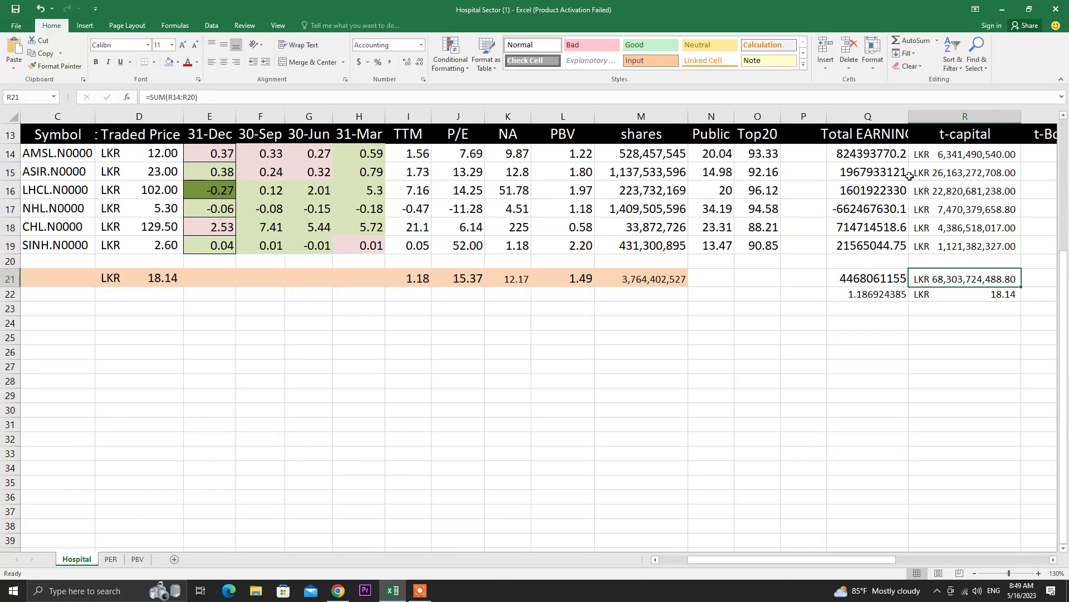
{"action": "left_click_drag", "start_coordinate": [889, 151], "coordinate": [890, 250]}
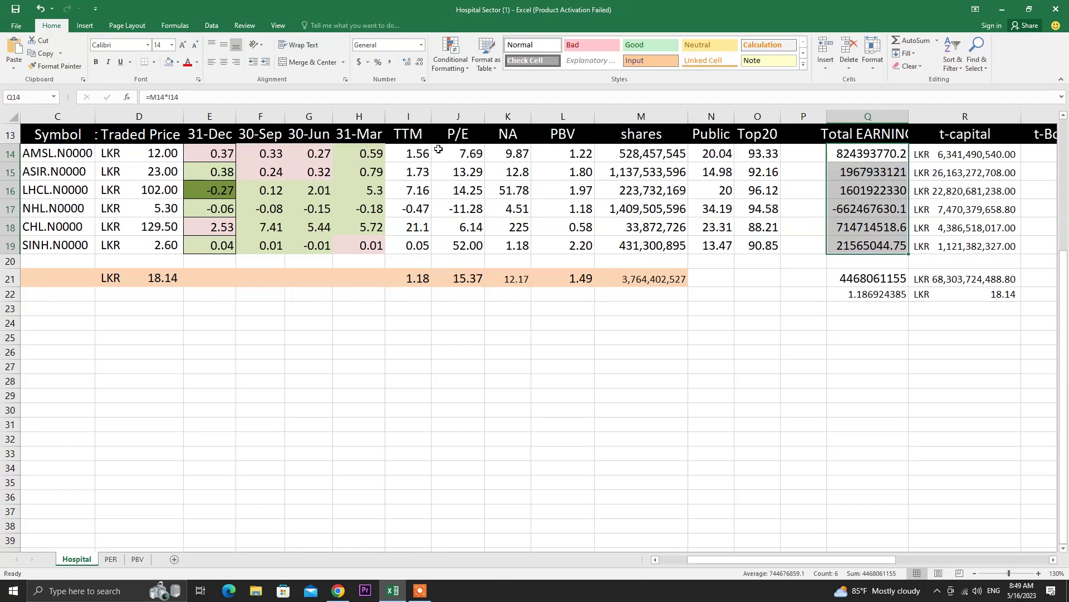
{"action": "left_click_drag", "start_coordinate": [882, 151], "coordinate": [874, 245]}
{"action": "left_click", "coordinate": [855, 277]}
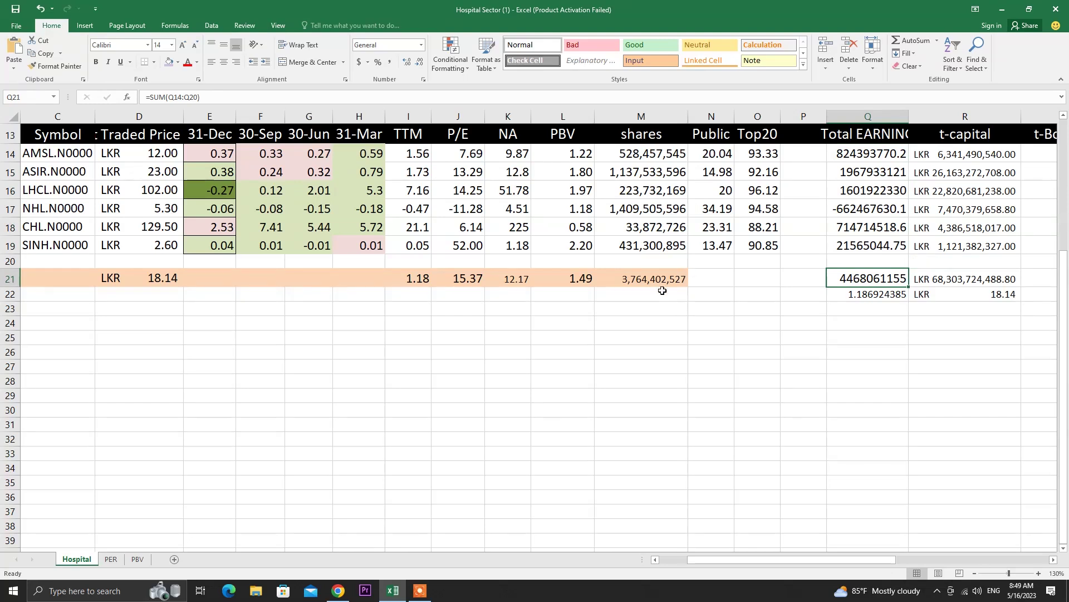
{"action": "left_click", "coordinate": [646, 285]}
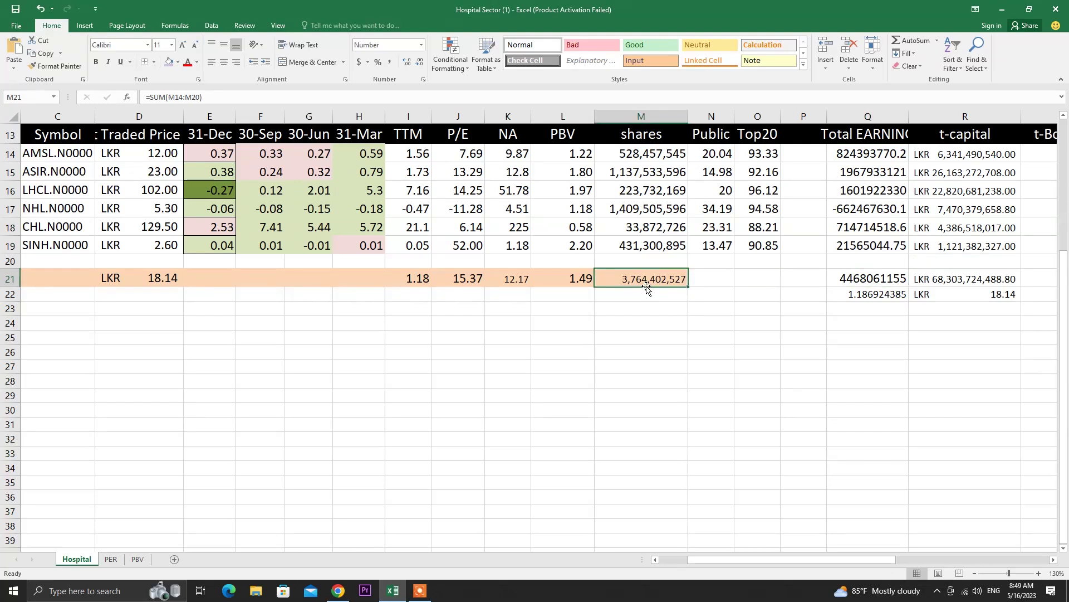
{"action": "left_click", "coordinate": [867, 292]}
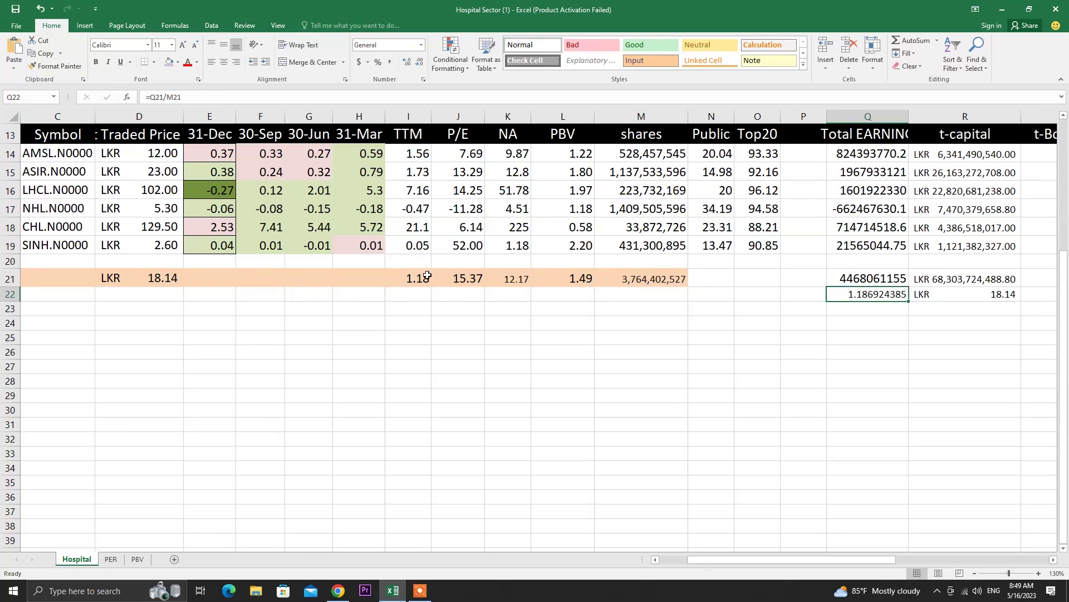
{"action": "left_click", "coordinate": [405, 277]}
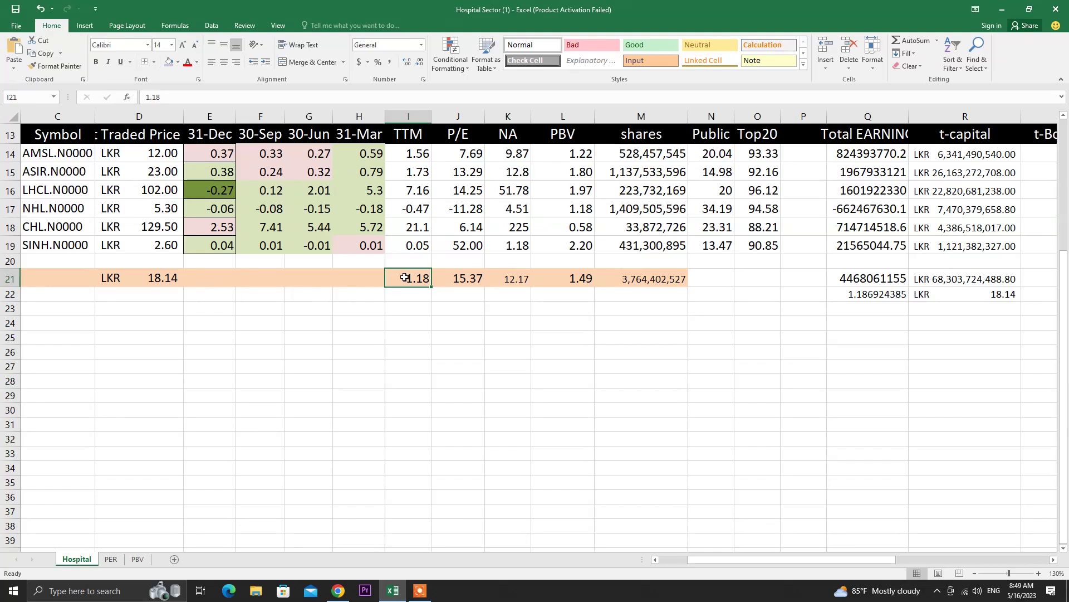
Trace the industry price in D21 through the t-capital values in R14:R21, the share total in M21, and R22.
{"action": "left_click", "coordinate": [957, 154]}
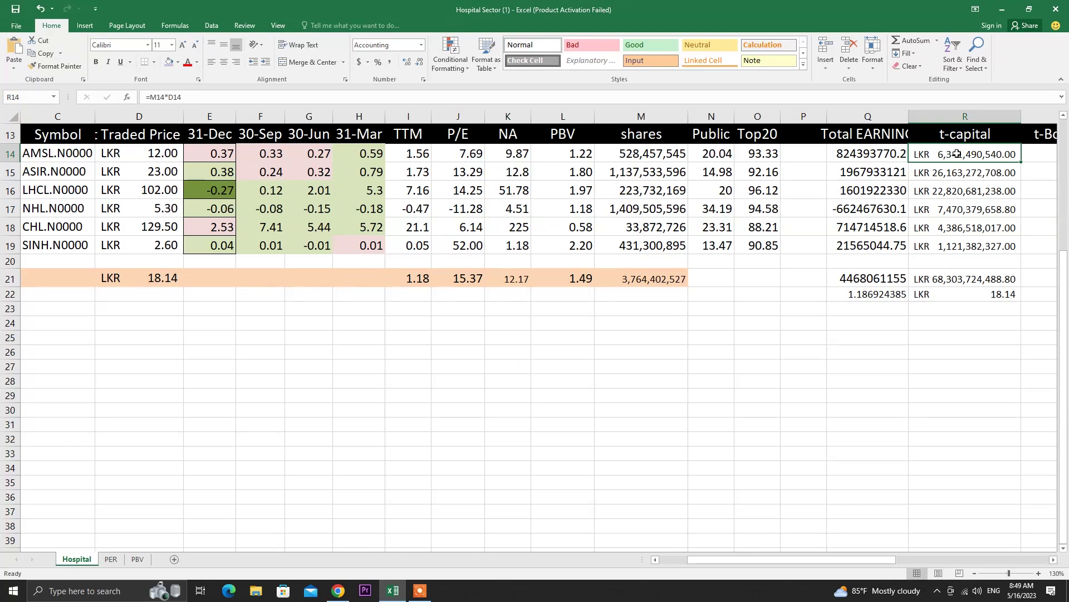
{"action": "left_click_drag", "start_coordinate": [957, 156], "coordinate": [954, 278]}
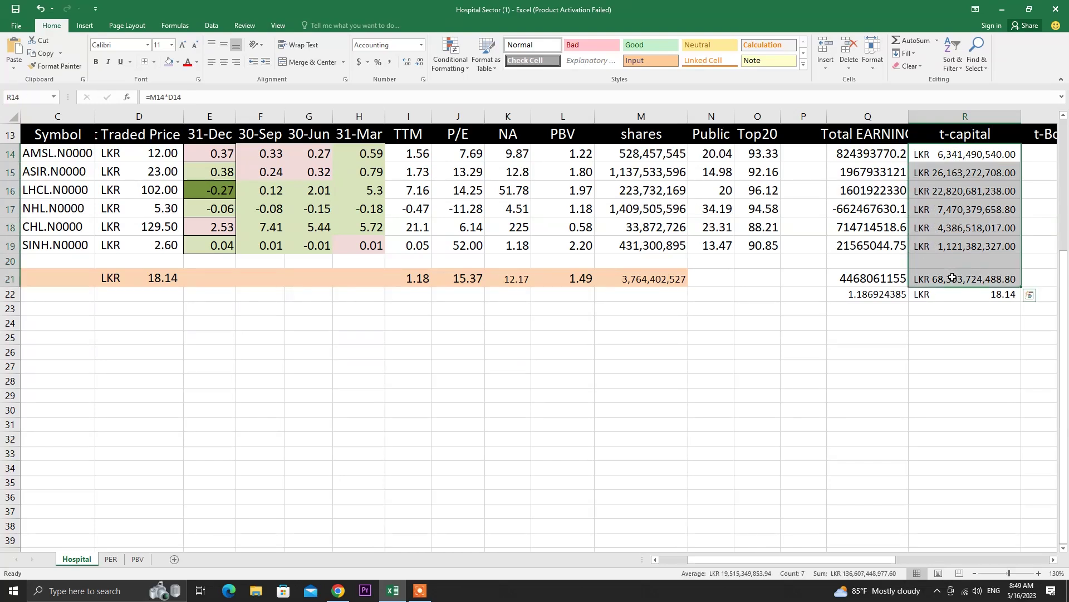
{"action": "left_click", "coordinate": [630, 281]}
{"action": "left_click", "coordinate": [952, 297]}
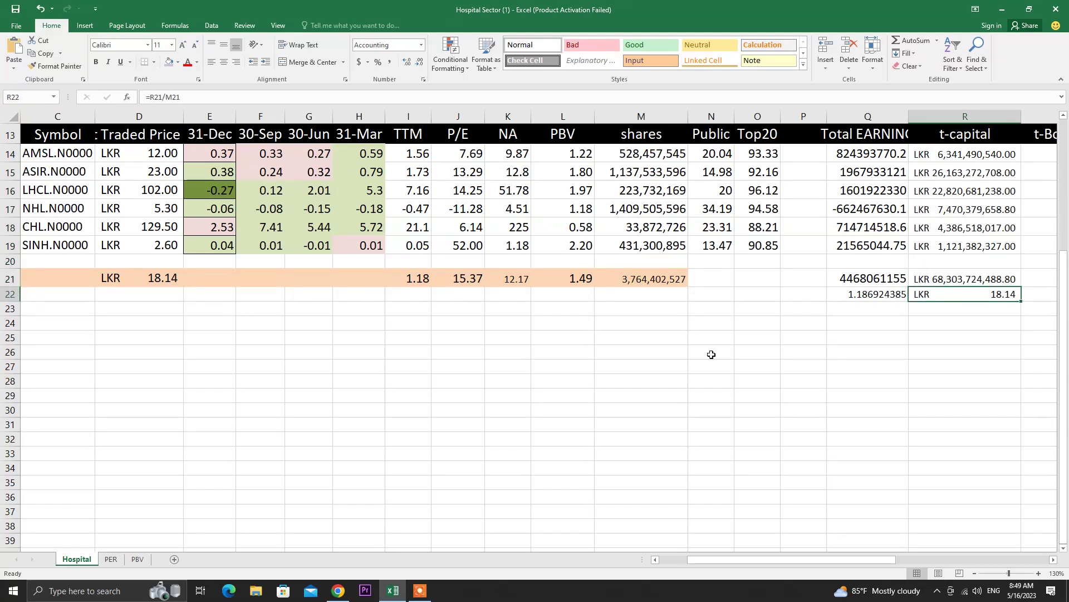
{"action": "left_click", "coordinate": [152, 273]}
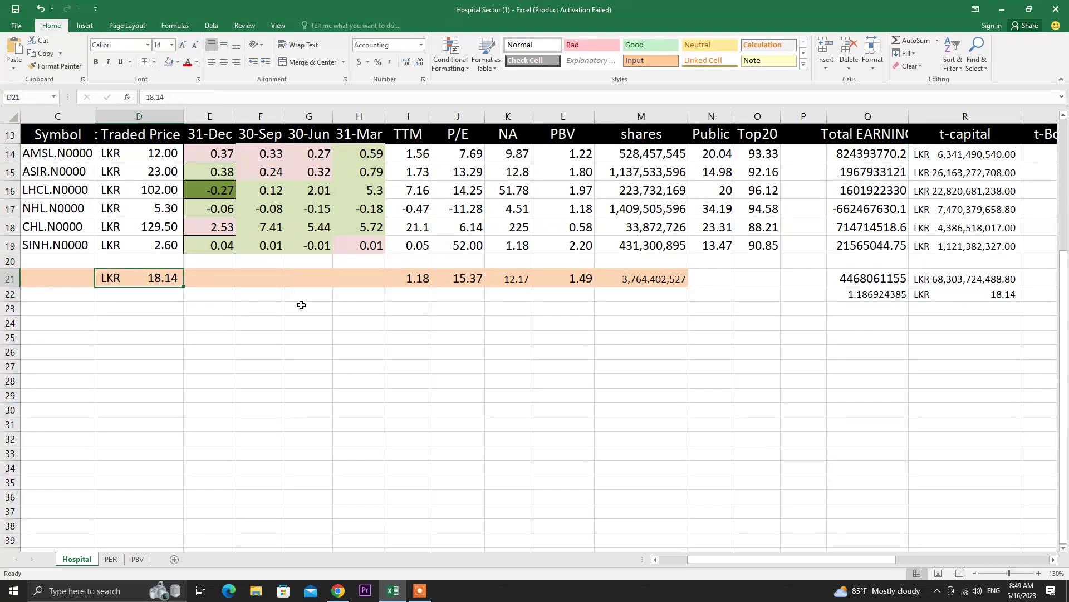
Trace the industry NA in K21 through the t-Book value figures in S14:S21 and the per-share result in S22.
{"action": "key", "text": "Right"}
{"action": "key", "text": "Right"}
{"action": "key", "text": "Right"}
{"action": "key", "text": "Right"}
{"action": "key", "text": "Right"}
{"action": "key", "text": "Right"}
{"action": "key", "text": "Right"}
{"action": "key", "text": "Right"}
{"action": "key", "text": "Right"}
{"action": "key", "text": "Right"}
{"action": "key", "text": "Right"}
{"action": "key", "text": "Right"}
{"action": "key", "text": "Right"}
{"action": "key", "text": "Right"}
{"action": "key", "text": "Right"}
{"action": "key", "text": "Right"}
{"action": "key", "text": "Right"}
{"action": "key", "text": "Right"}
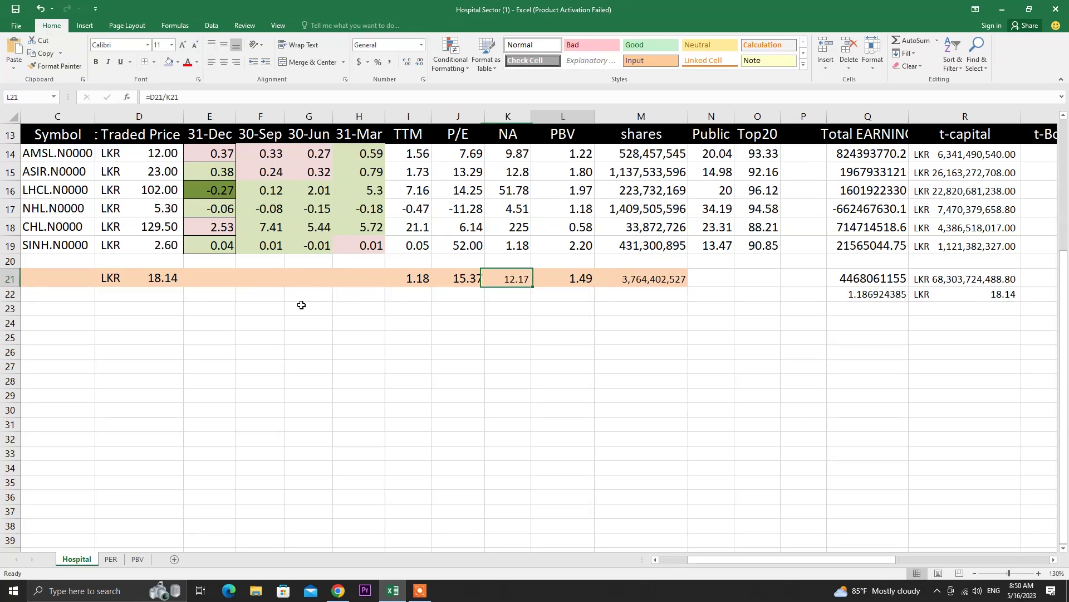
{"action": "key", "text": "Left"}
{"action": "key", "text": "Left"}
{"action": "key", "text": "Left"}
{"action": "key", "text": "Left"}
{"action": "key", "text": "Left"}
{"action": "key", "text": "Right"}
{"action": "key", "text": "Right"}
{"action": "key", "text": "Right"}
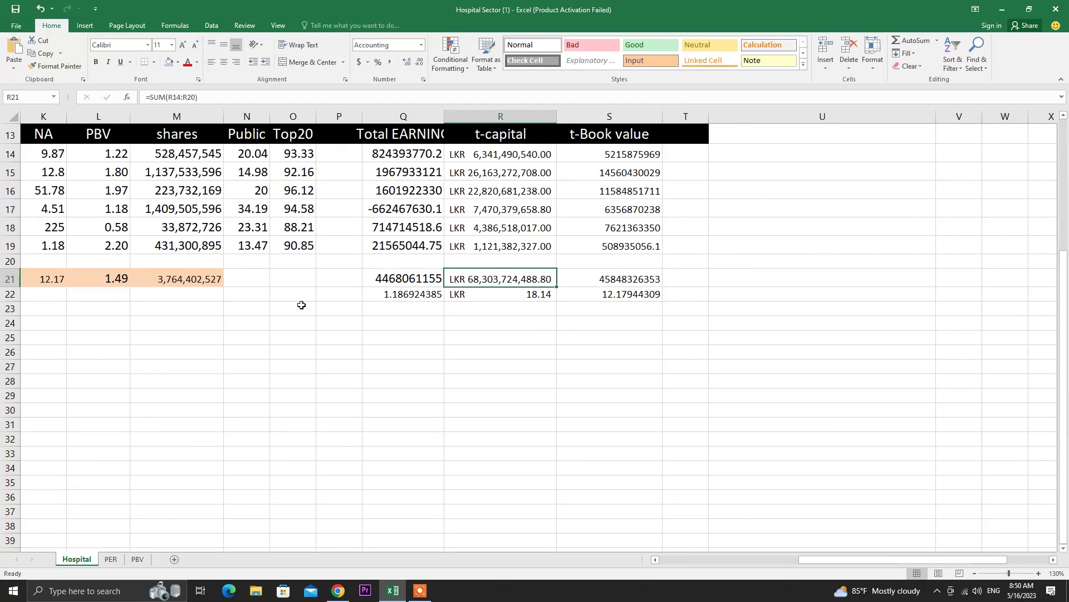
{"action": "left_click_drag", "start_coordinate": [620, 157], "coordinate": [627, 278]}
{"action": "left_click", "coordinate": [634, 279]}
{"action": "left_click", "coordinate": [613, 295]}
Review the INDUSTRY row B21:M21, checking its price, TTM, P/E, NA and PBV cells in turn.
{"action": "key", "text": "Left"}
{"action": "key", "text": "Left"}
{"action": "key", "text": "Left"}
{"action": "key", "text": "Left"}
{"action": "key", "text": "Left"}
{"action": "key", "text": "Left"}
{"action": "key", "text": "Left"}
{"action": "key", "text": "Left"}
{"action": "key", "text": "Left"}
{"action": "key", "text": "Left"}
{"action": "key", "text": "Left"}
{"action": "key", "text": "Left"}
{"action": "key", "text": "Left"}
{"action": "key", "text": "Left"}
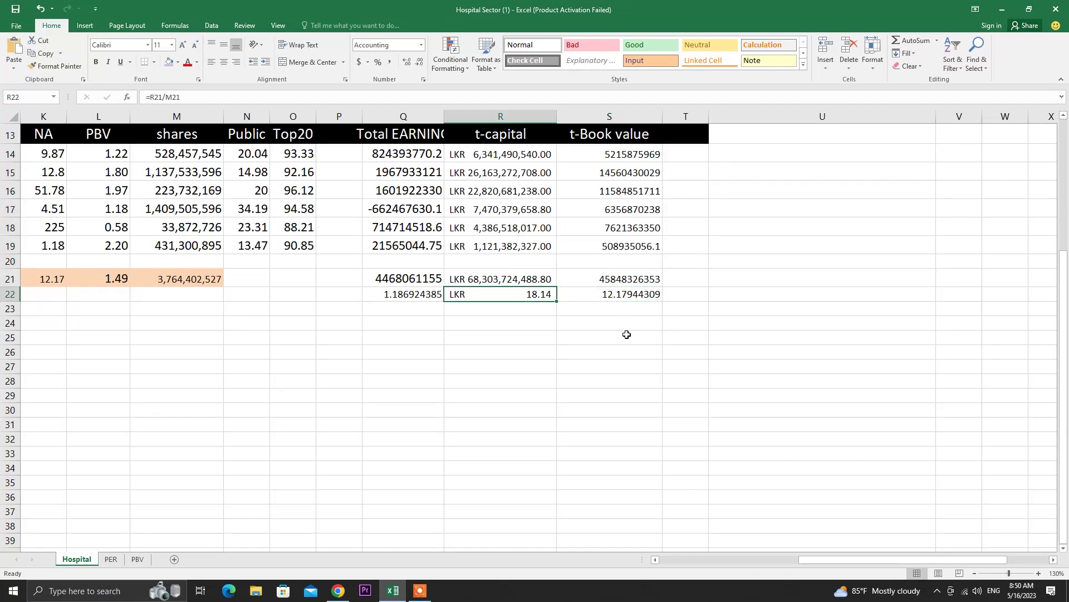
{"action": "key", "text": "Left"}
{"action": "key", "text": "Left"}
{"action": "key", "text": "Left"}
{"action": "key", "text": "Left"}
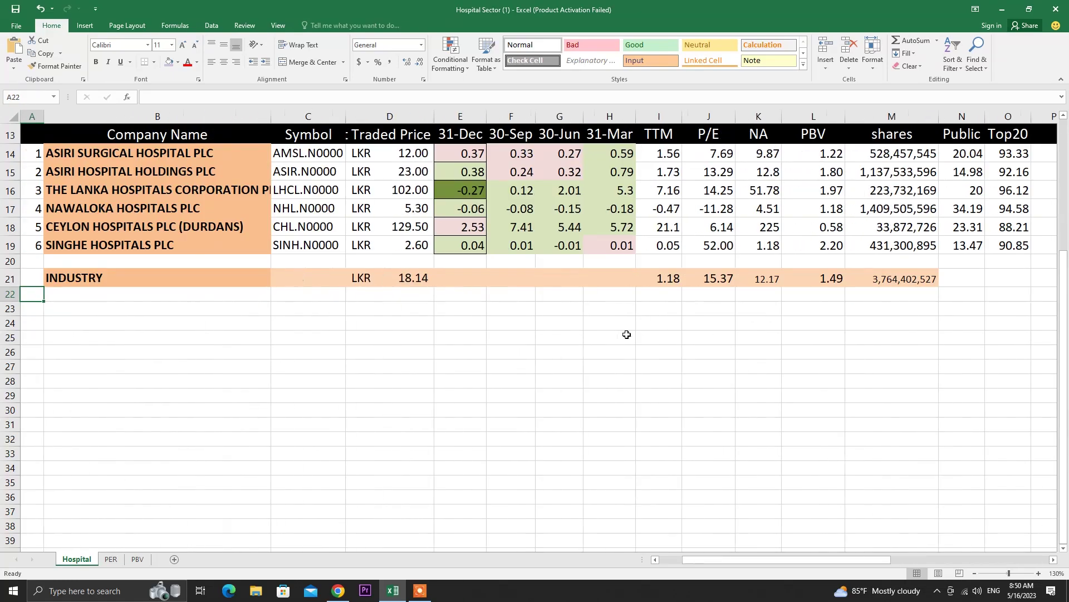
{"action": "left_click_drag", "start_coordinate": [897, 279], "coordinate": [100, 282]}
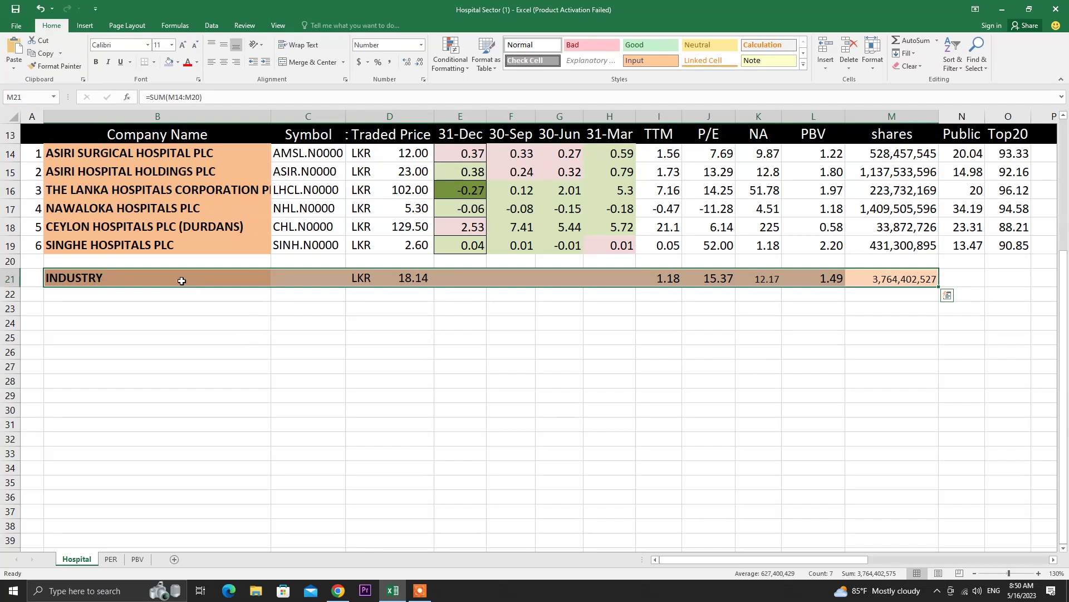
{"action": "left_click", "coordinate": [408, 277]}
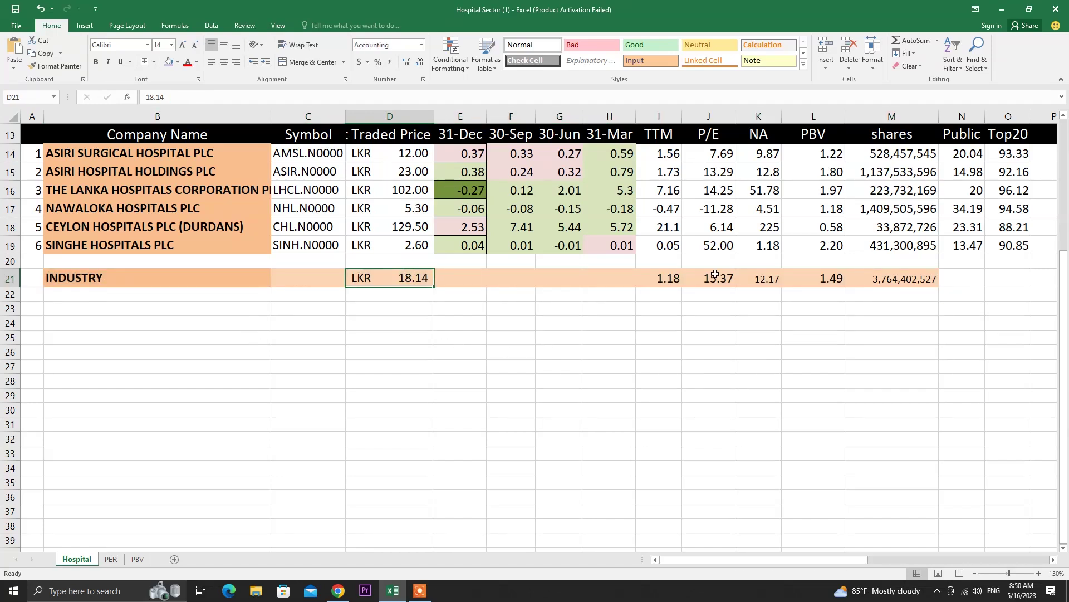
{"action": "left_click", "coordinate": [677, 277]}
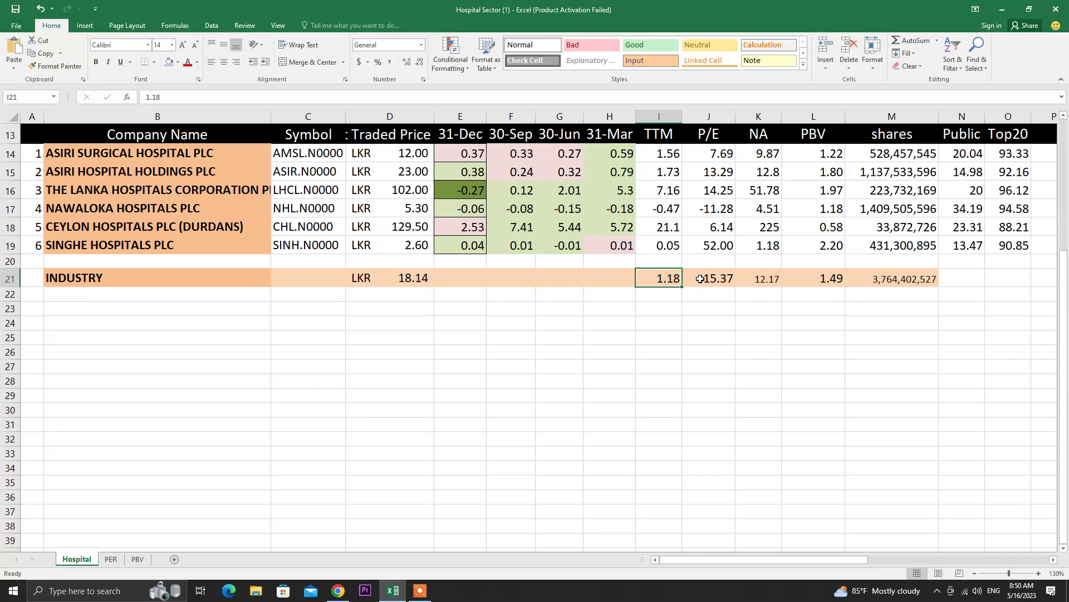
{"action": "left_click", "coordinate": [722, 278]}
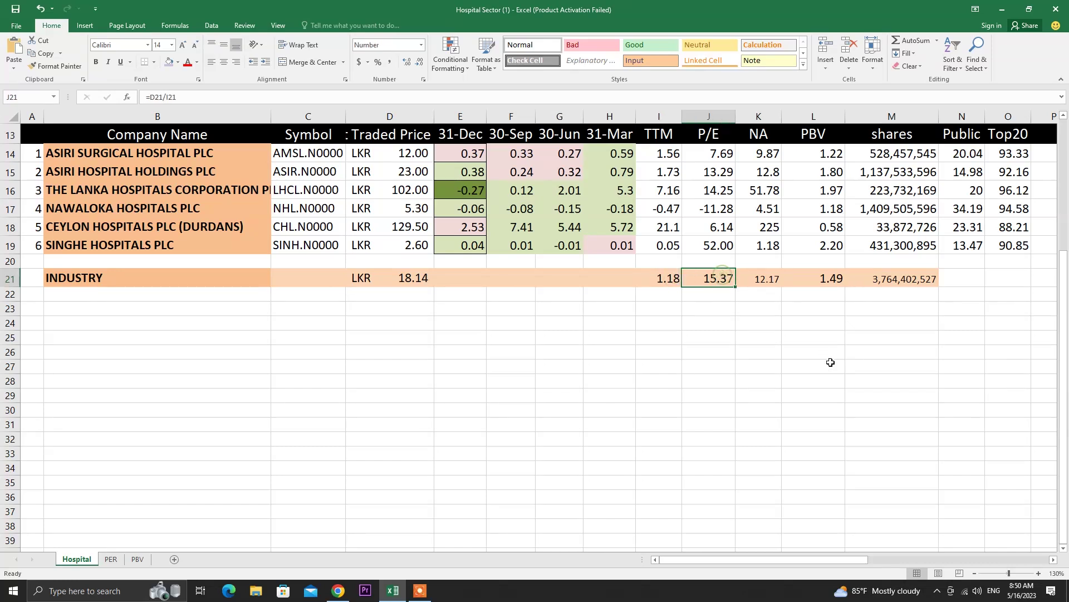
{"action": "left_click", "coordinate": [759, 279]}
{"action": "left_click", "coordinate": [820, 279]}
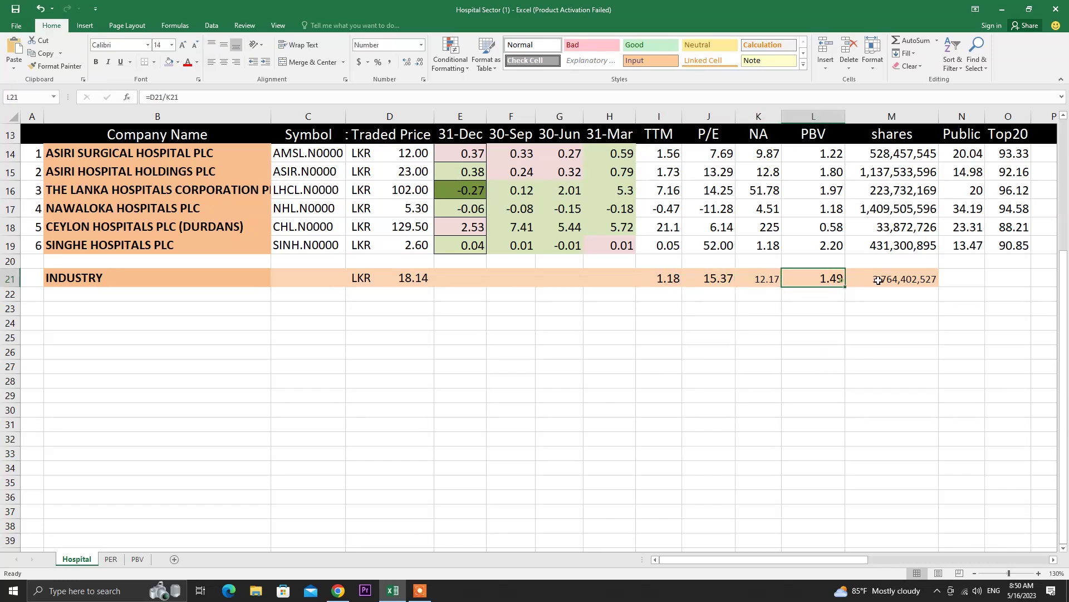
Open the PER sheet and compare the industry P/E in B1 with the four company P/E values in B2:B5.
{"action": "left_click", "coordinate": [111, 558]}
{"action": "left_click_drag", "start_coordinate": [830, 554], "coordinate": [696, 557]}
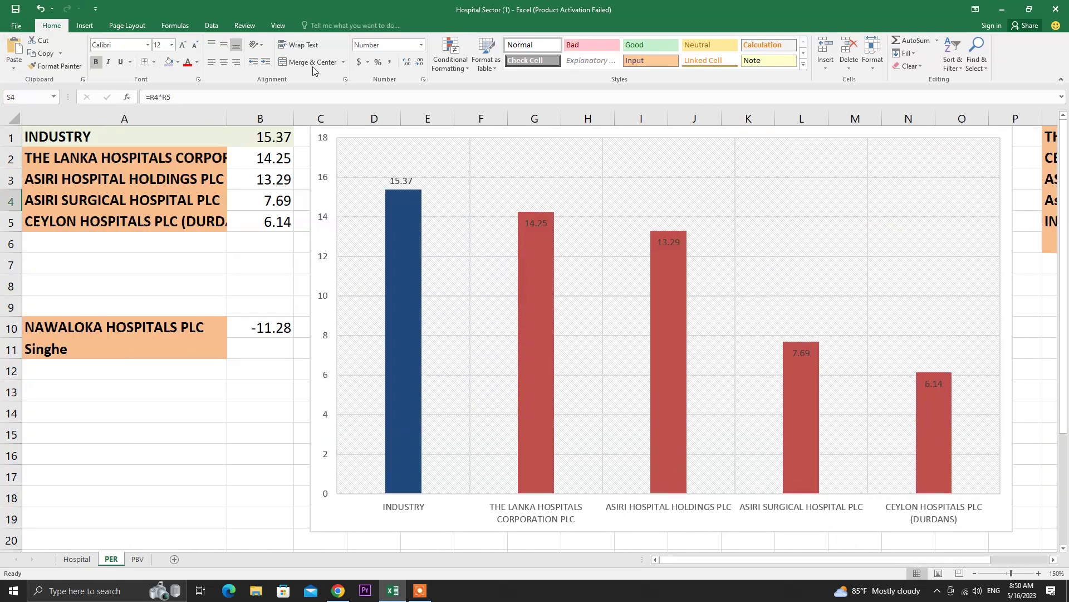
{"action": "left_click", "coordinate": [271, 142]}
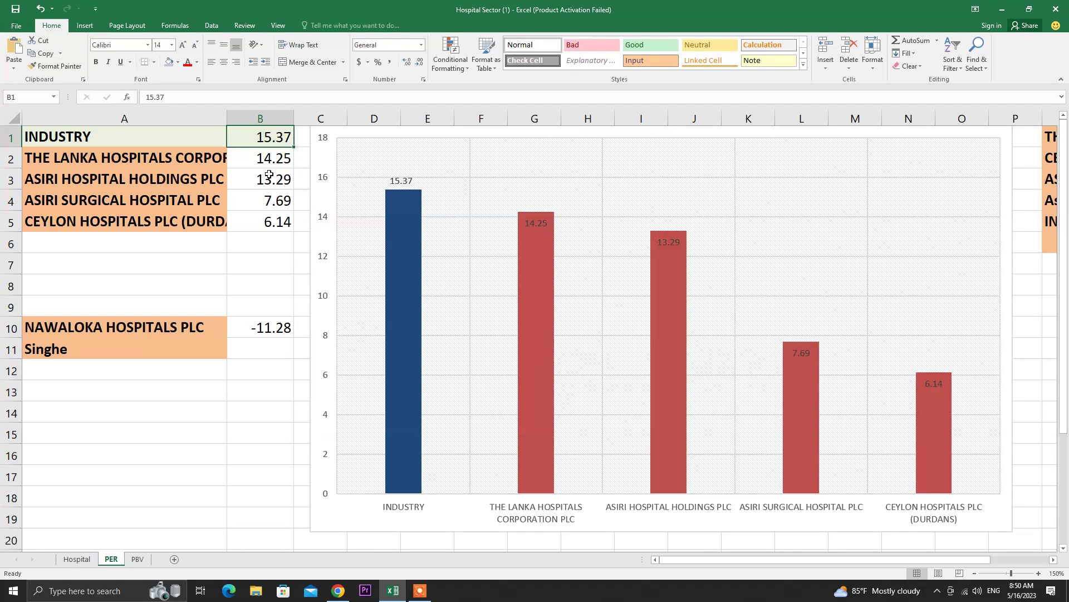
{"action": "left_click", "coordinate": [271, 163]}
{"action": "left_click", "coordinate": [275, 174]}
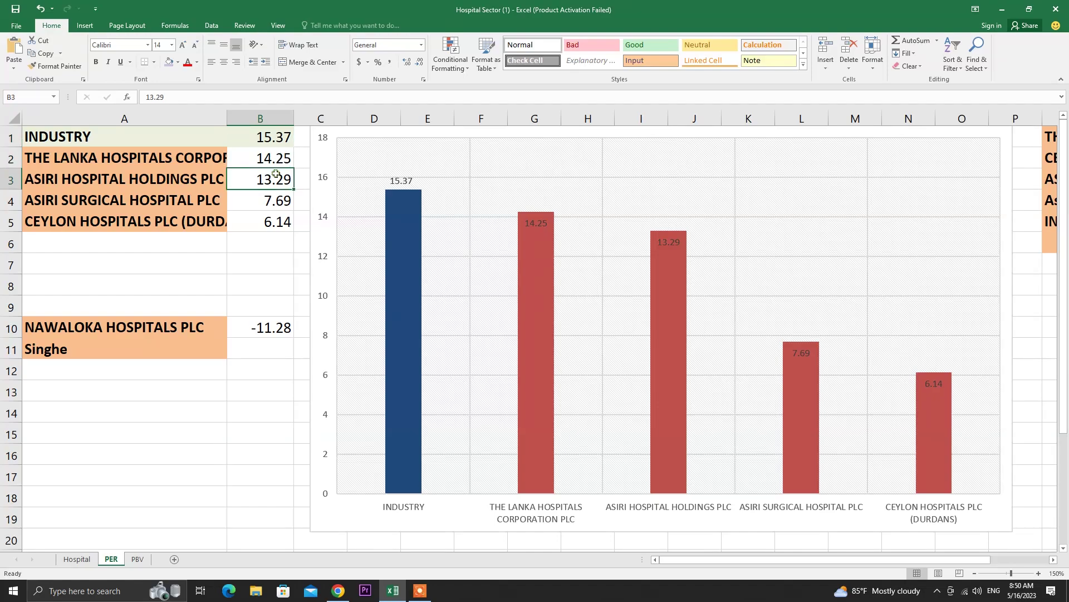
{"action": "left_click", "coordinate": [269, 205]}
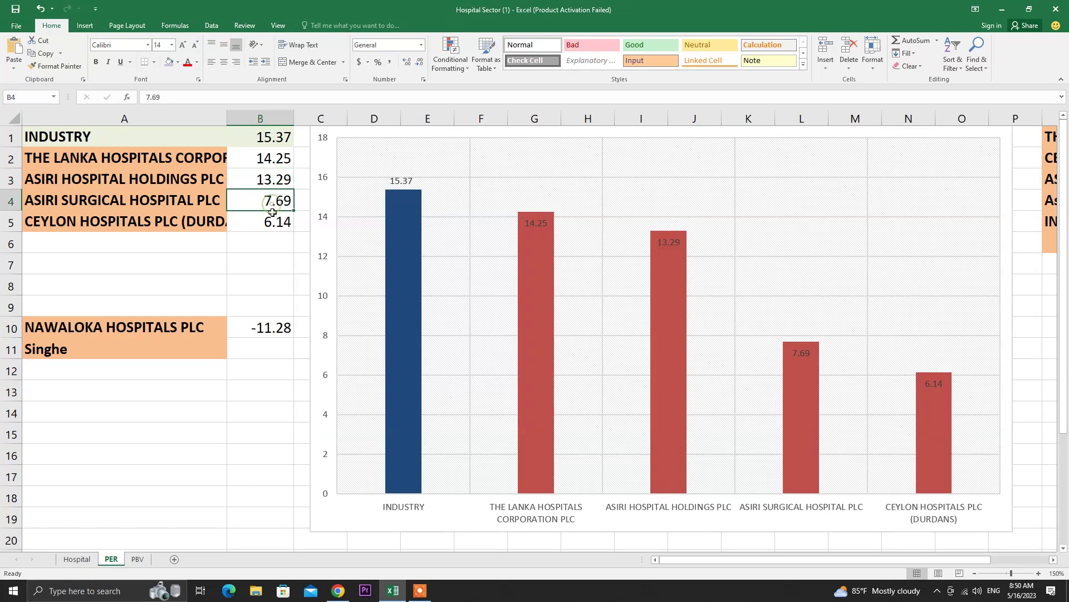
{"action": "left_click", "coordinate": [276, 224]}
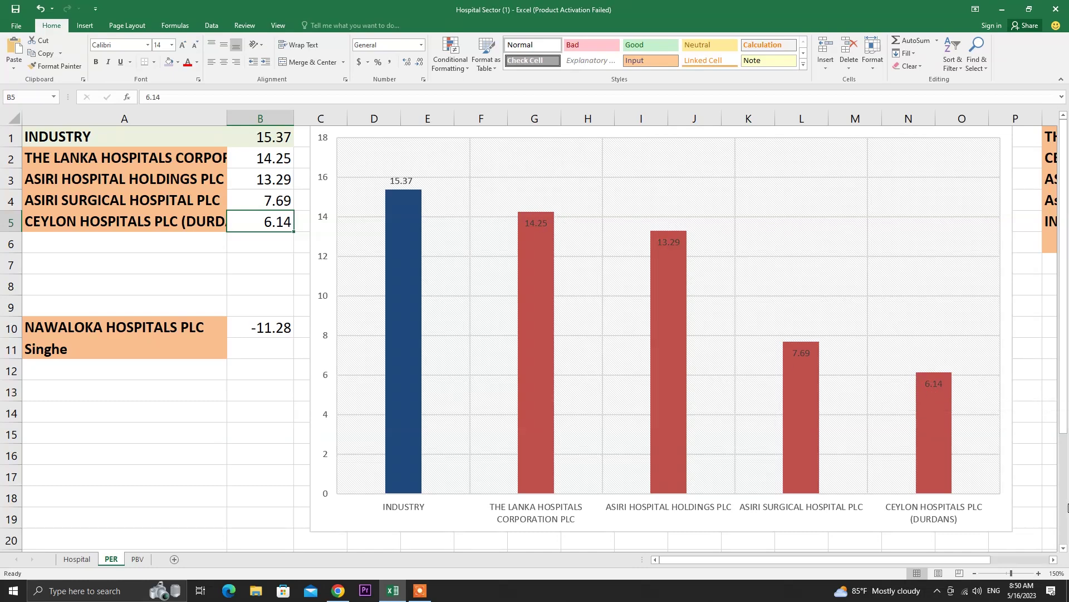
Examine the blank cells B6:B7 below the ranked companies and the separately listed Nawaloka Hospitals PLC P/E in B10.
{"action": "left_click", "coordinate": [243, 245]}
{"action": "left_click", "coordinate": [245, 261]}
{"action": "left_click", "coordinate": [255, 248]}
{"action": "left_click", "coordinate": [256, 269]}
{"action": "left_click", "coordinate": [258, 246]}
{"action": "left_click", "coordinate": [257, 262]}
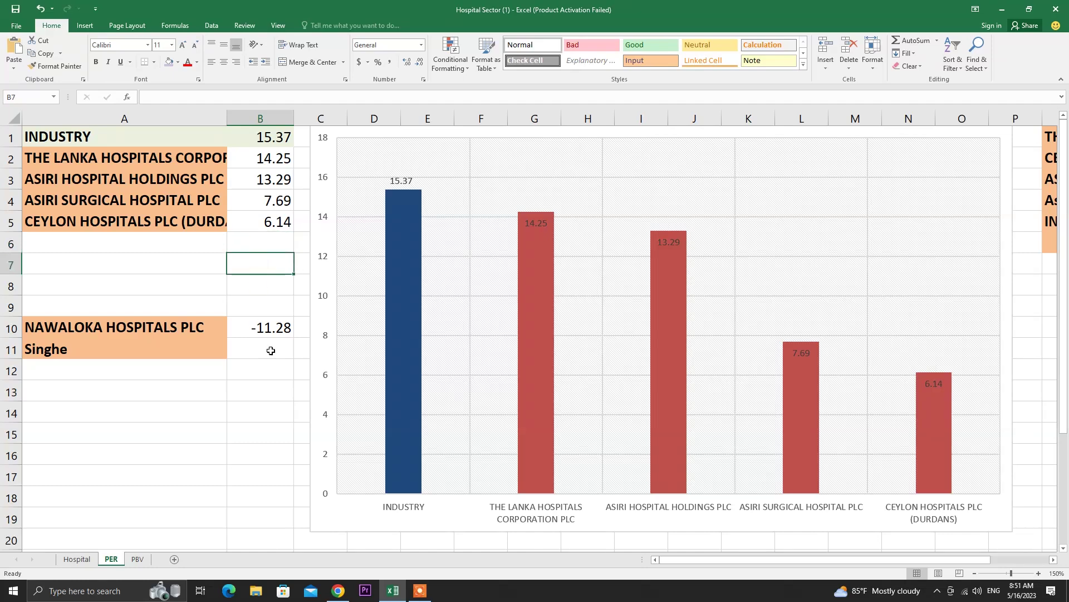
{"action": "left_click", "coordinate": [71, 326]}
{"action": "left_click", "coordinate": [275, 332]}
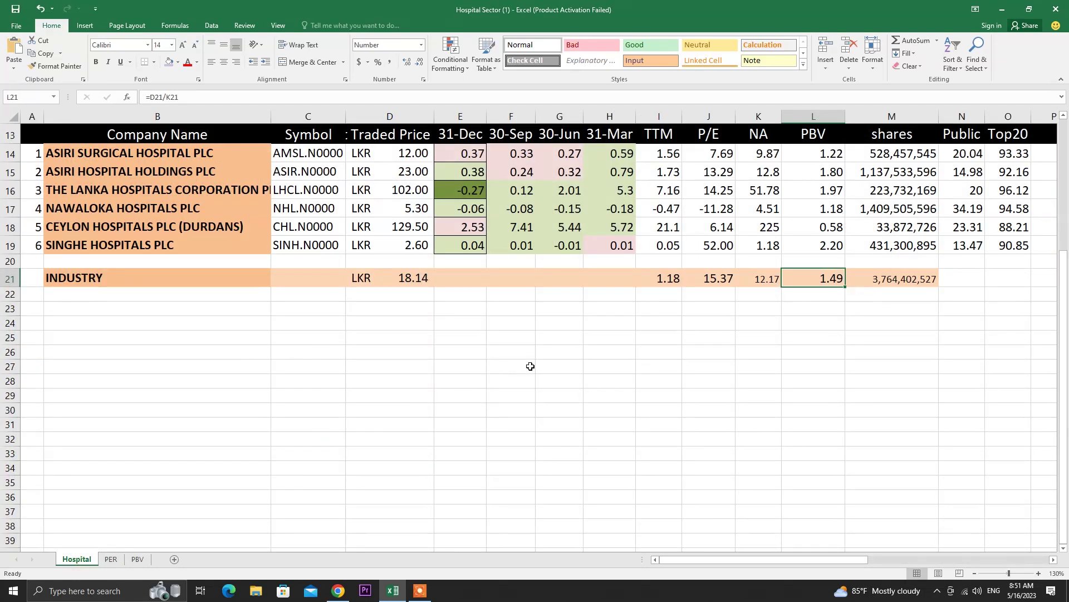
On the Hospital sheet, trace Nawaloka Hospitals PLC's P/E in J17 through its quarterly figures in E17:H17 and TTM in I17.
{"action": "left_click", "coordinate": [718, 210]}
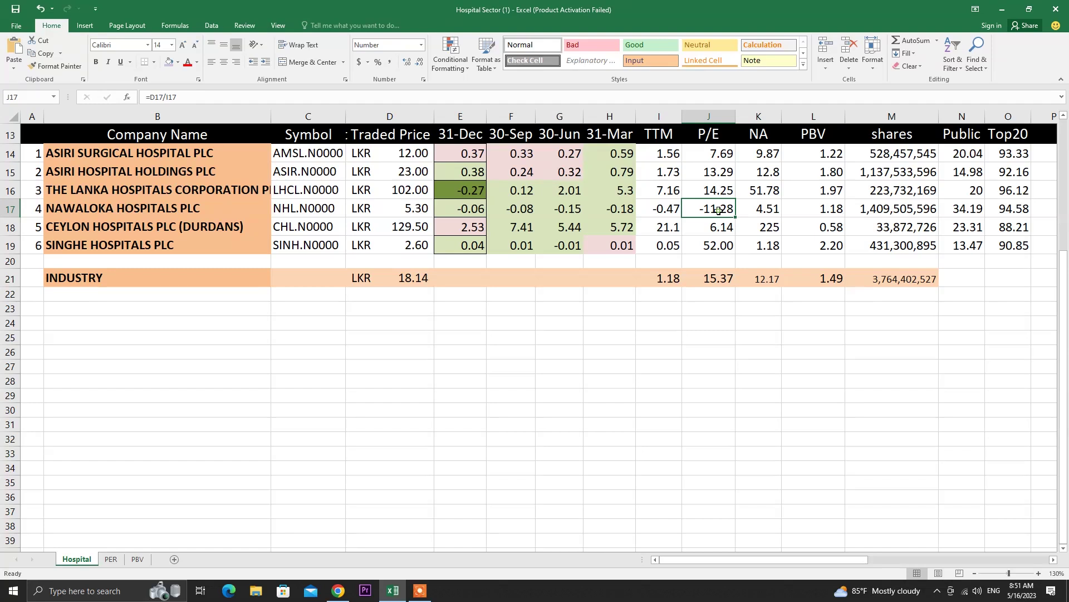
{"action": "left_click", "coordinate": [585, 206]}
{"action": "left_click_drag", "start_coordinate": [584, 205], "coordinate": [462, 210]}
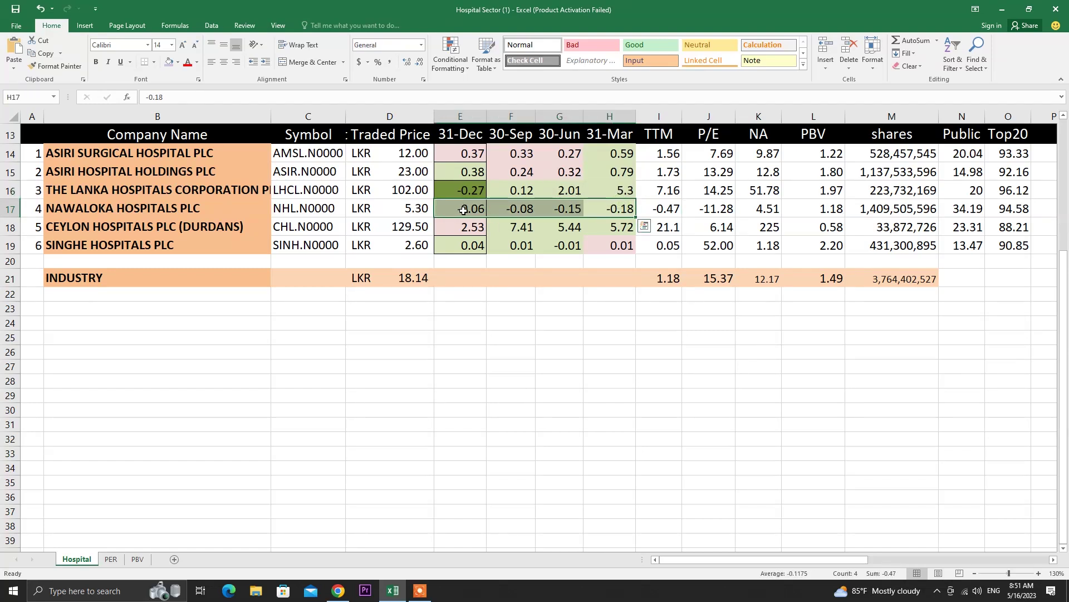
{"action": "left_click", "coordinate": [665, 209]}
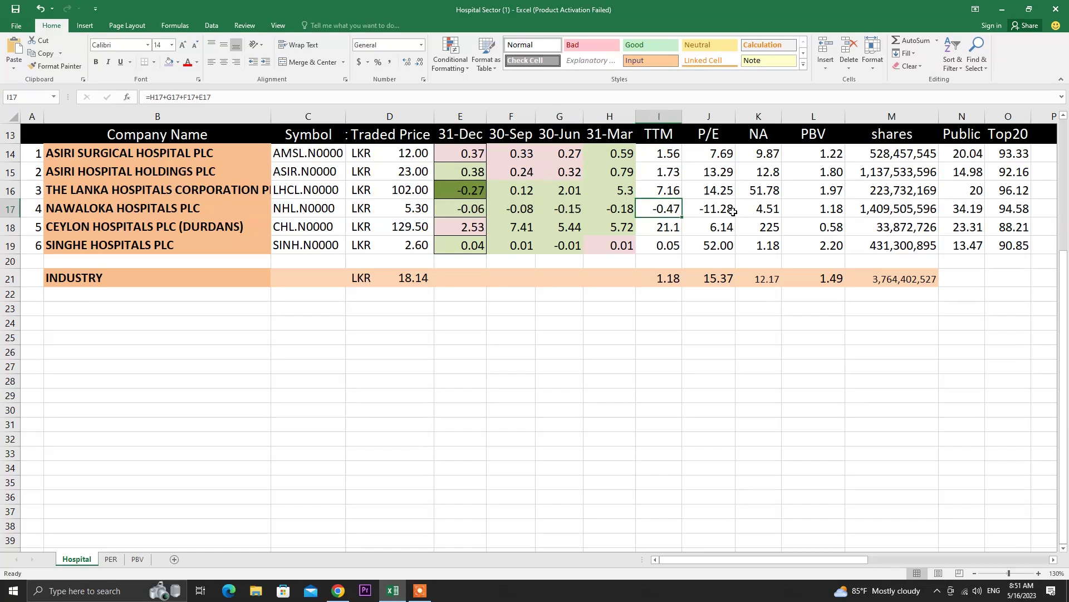
{"action": "left_click", "coordinate": [721, 207]}
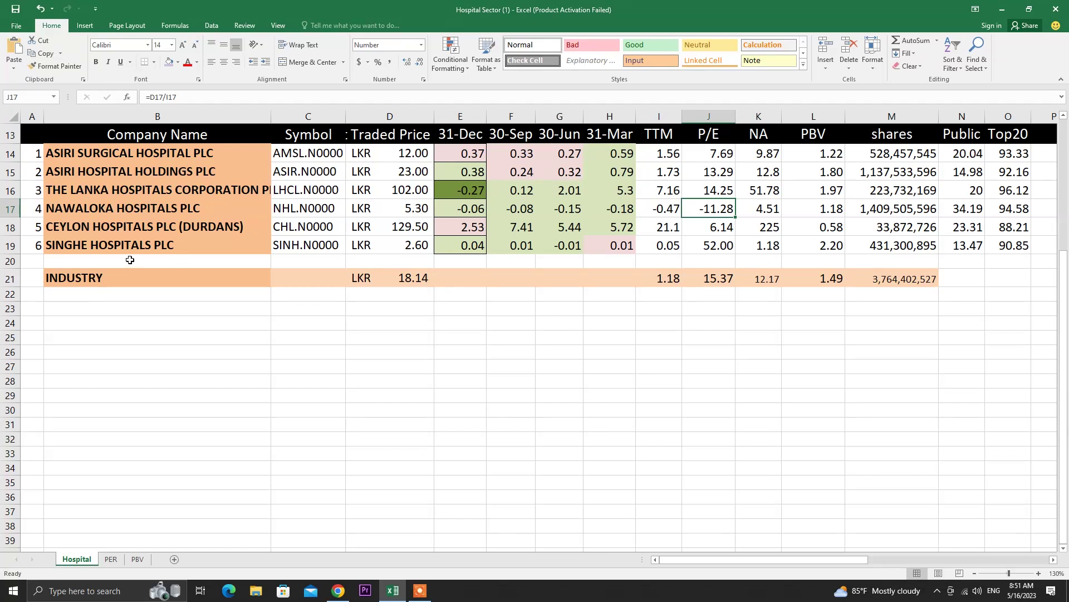
Trace Singhe Hospitals PLC's P/E in J19 through its quarterly figures in row 19 and its TTM in I19.
{"action": "left_click", "coordinate": [104, 244]}
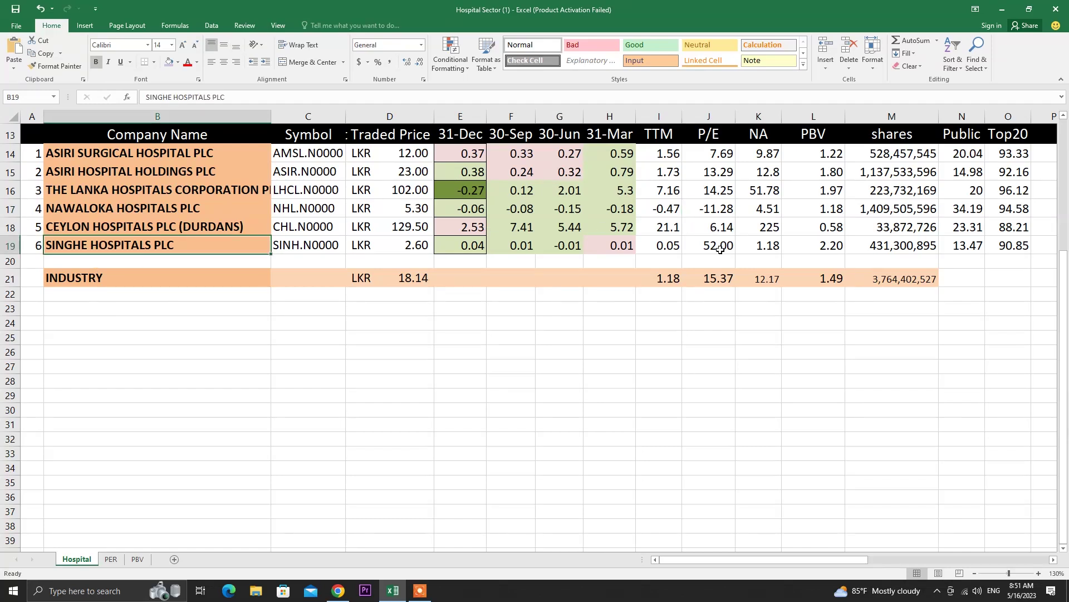
{"action": "left_click_drag", "start_coordinate": [508, 245], "coordinate": [662, 245]}
{"action": "left_click", "coordinate": [662, 245]}
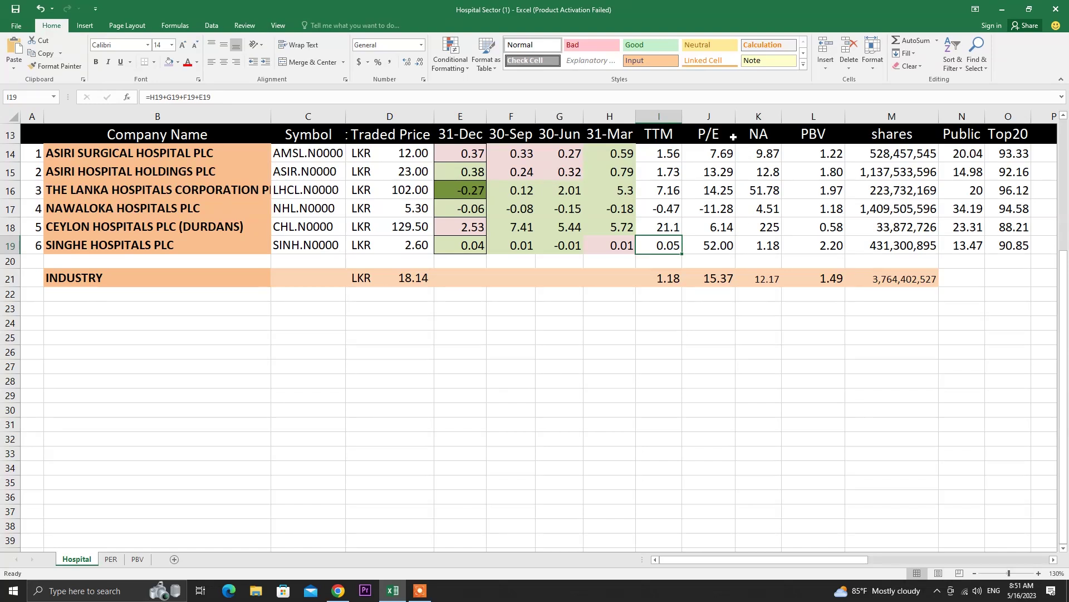
{"action": "left_click", "coordinate": [717, 240]}
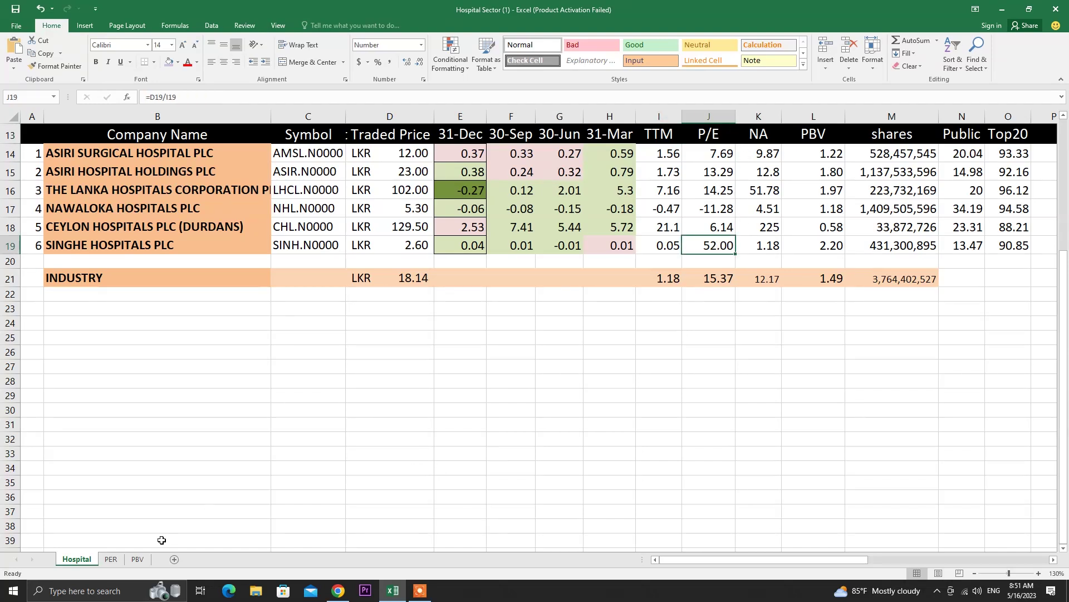
Return to the PER sheet and review the four companies in A2:B5 against the industry P/E bar in the chart.
{"action": "left_click", "coordinate": [109, 560]}
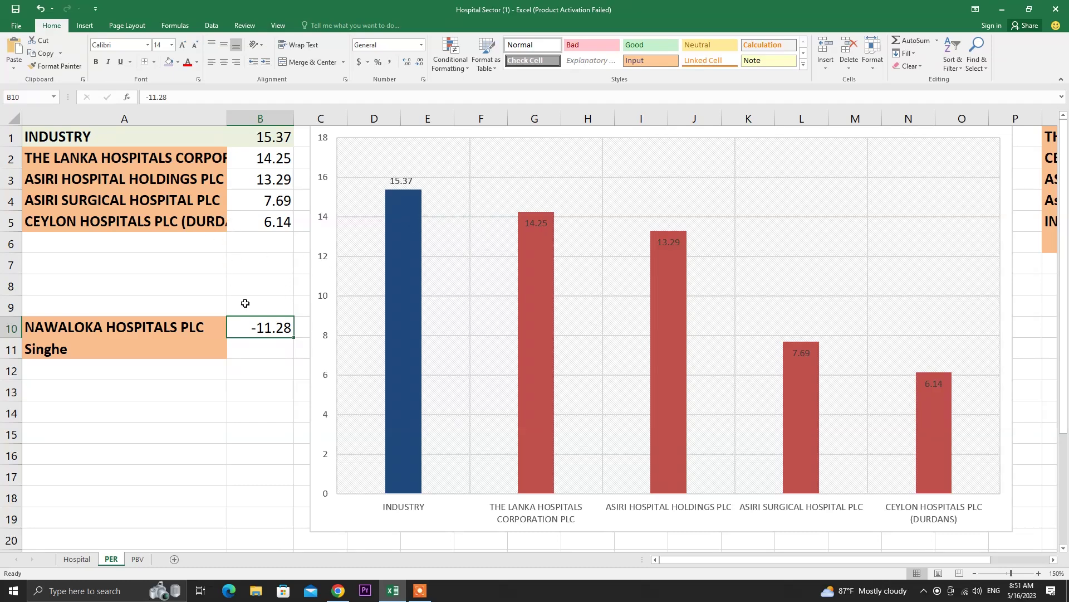
{"action": "left_click_drag", "start_coordinate": [276, 158], "coordinate": [91, 238]}
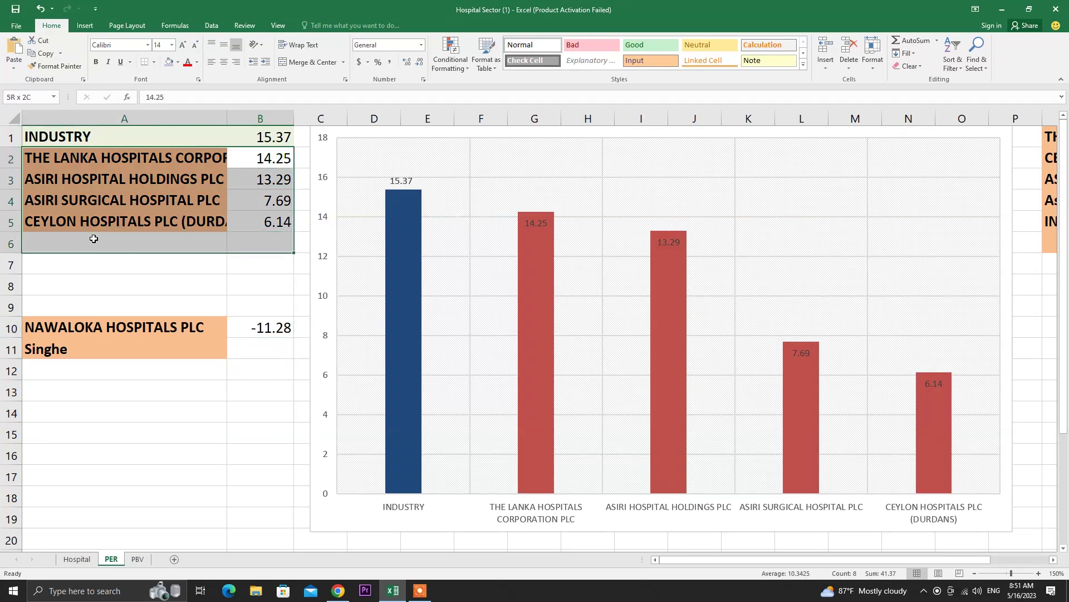
{"action": "left_click_drag", "start_coordinate": [273, 154], "coordinate": [114, 221]}
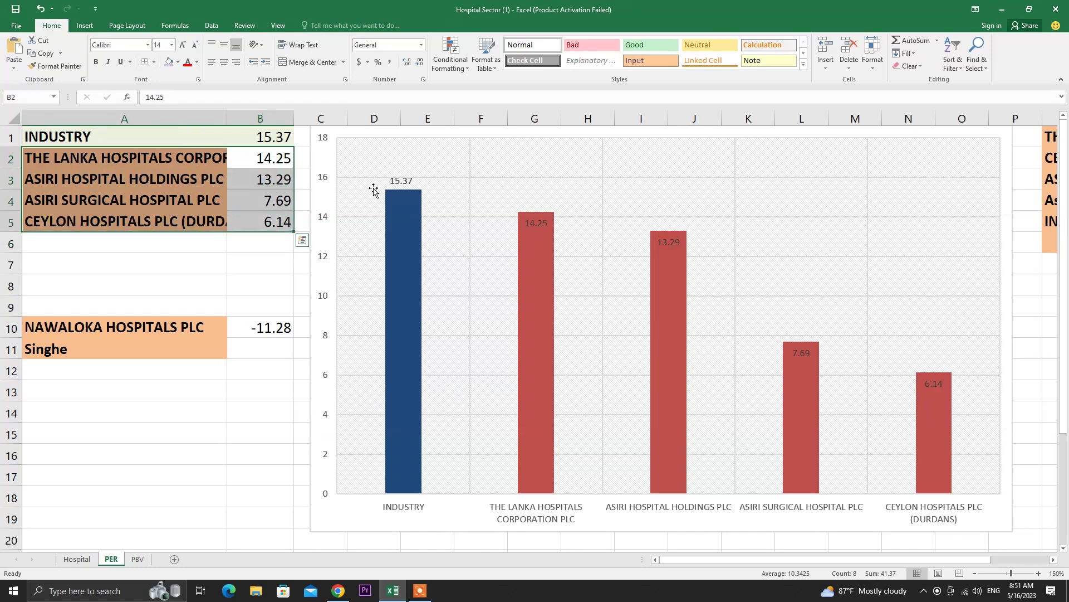
{"action": "left_click", "coordinate": [214, 161]}
{"action": "left_click", "coordinate": [198, 185]}
{"action": "left_click", "coordinate": [185, 206]}
{"action": "left_click", "coordinate": [180, 225]}
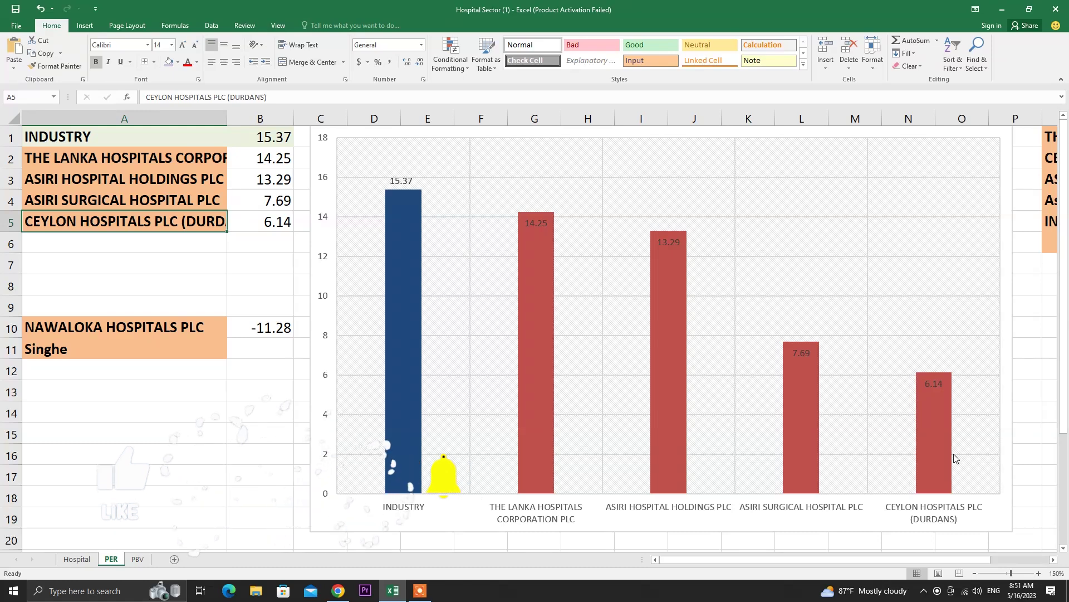
{"action": "mouse_move", "coordinate": [953, 457]}
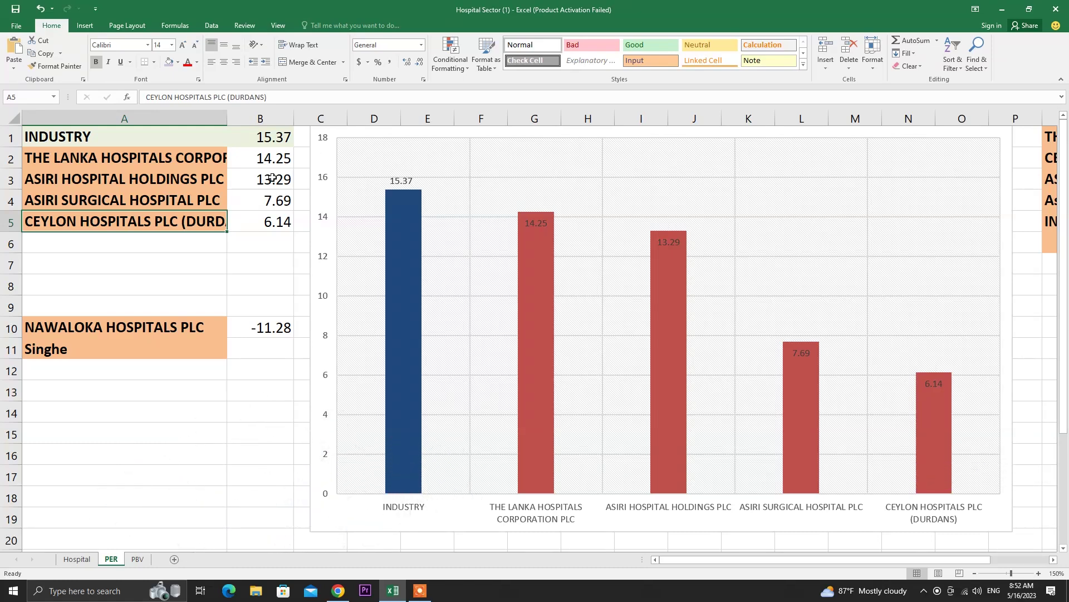
Examine the company TTM values in R1:R4 and the INDUSTRY -PE value in R5 beside the chart.
{"action": "left_click_drag", "start_coordinate": [772, 559], "coordinate": [830, 560]}
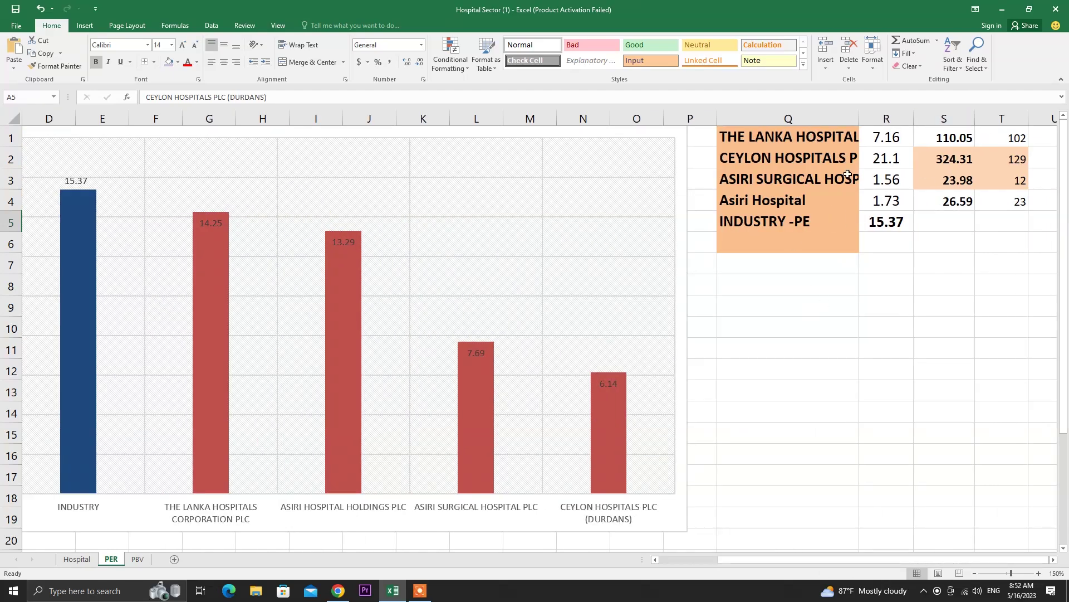
{"action": "left_click", "coordinate": [883, 137]}
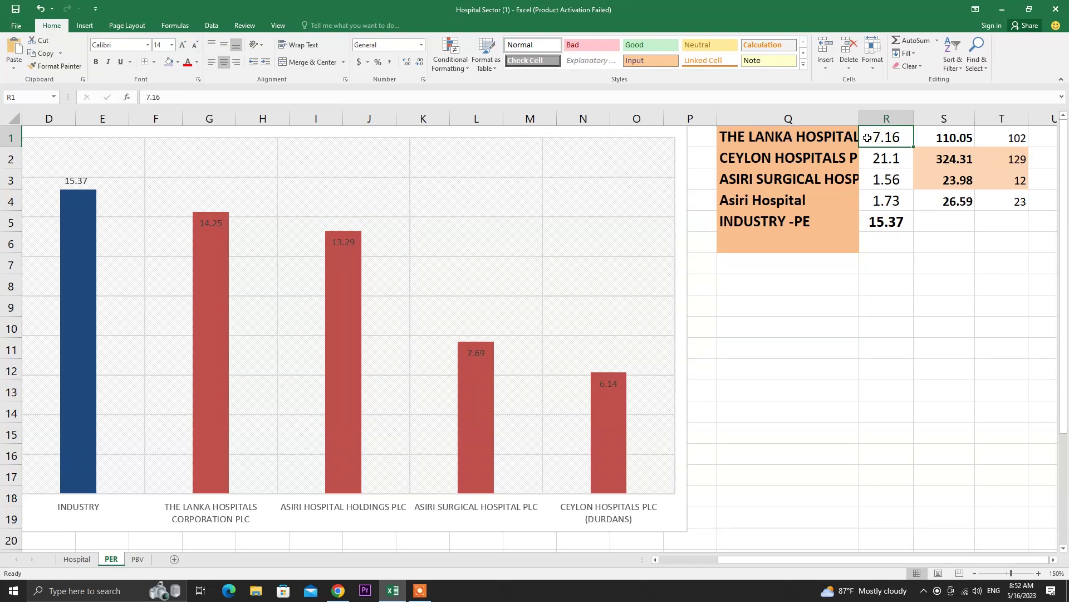
{"action": "left_click", "coordinate": [886, 159]}
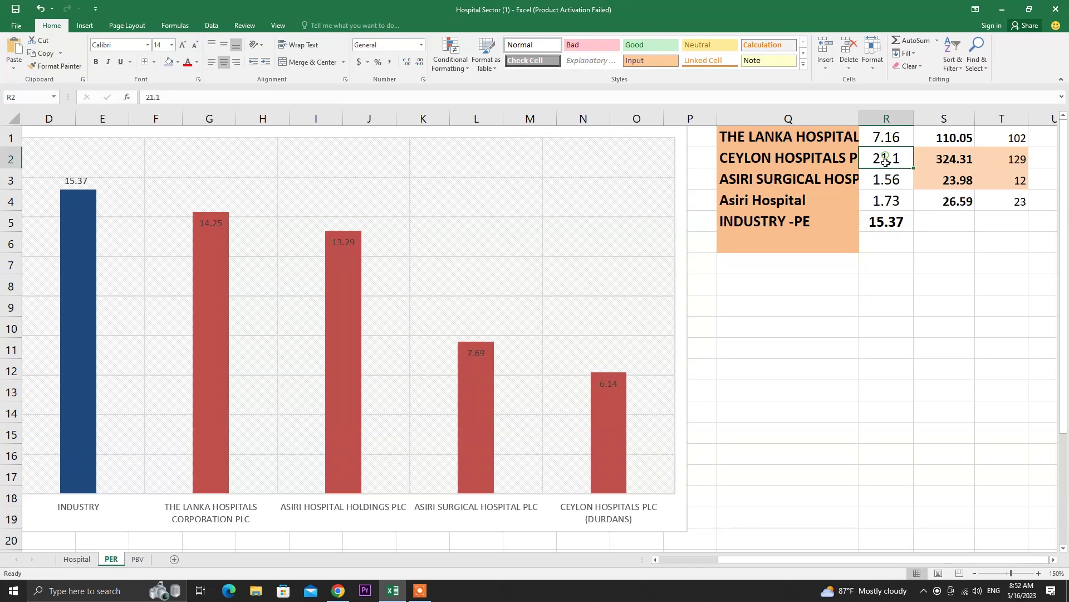
{"action": "left_click", "coordinate": [890, 183]}
{"action": "left_click", "coordinate": [891, 202]}
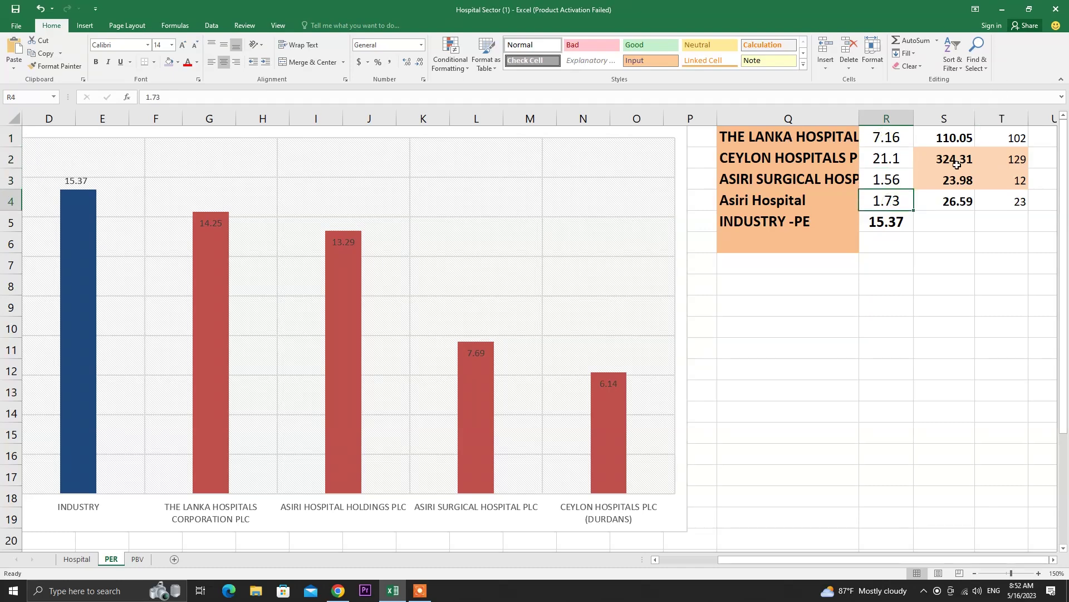
{"action": "left_click", "coordinate": [883, 219]}
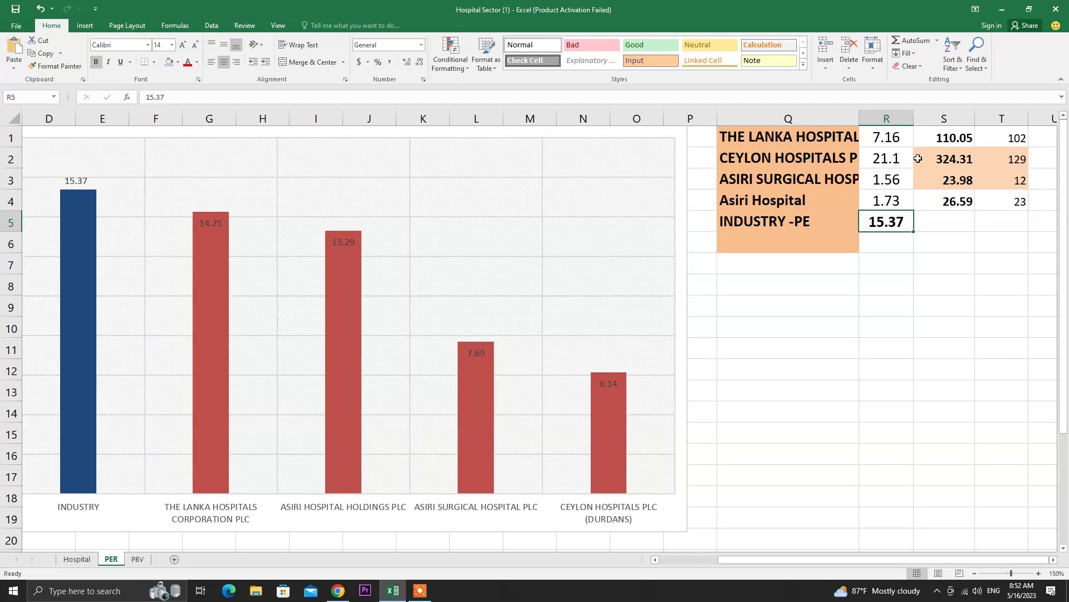
Trace the calculated values in S1:S4 to the company TTM in R1 and the industry P/E in R5.
{"action": "left_click", "coordinate": [889, 138]}
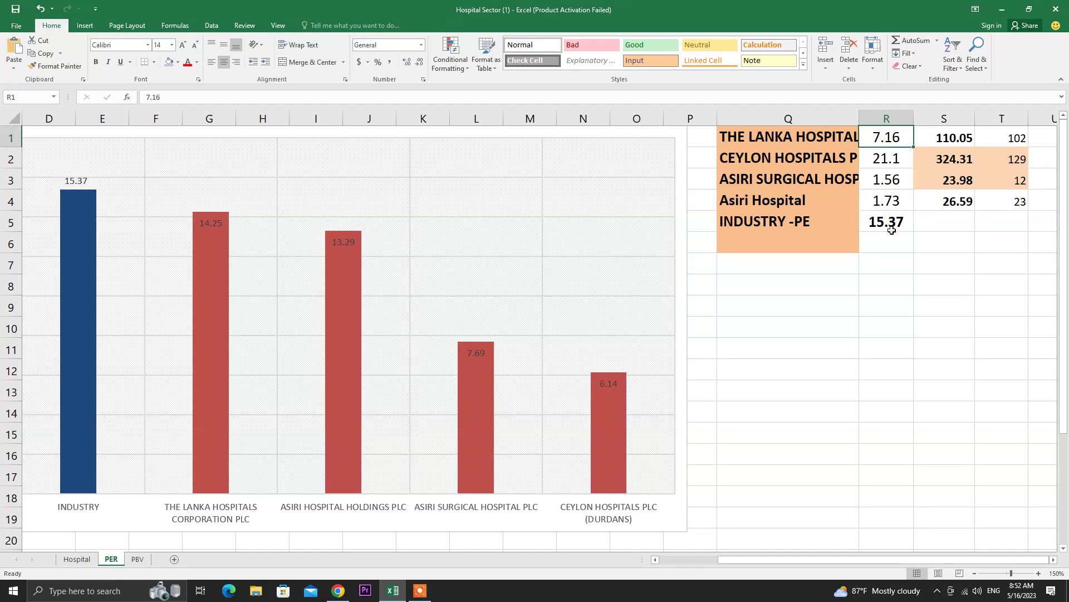
{"action": "left_click", "coordinate": [892, 230]}
{"action": "left_click_drag", "start_coordinate": [955, 138], "coordinate": [956, 201]}
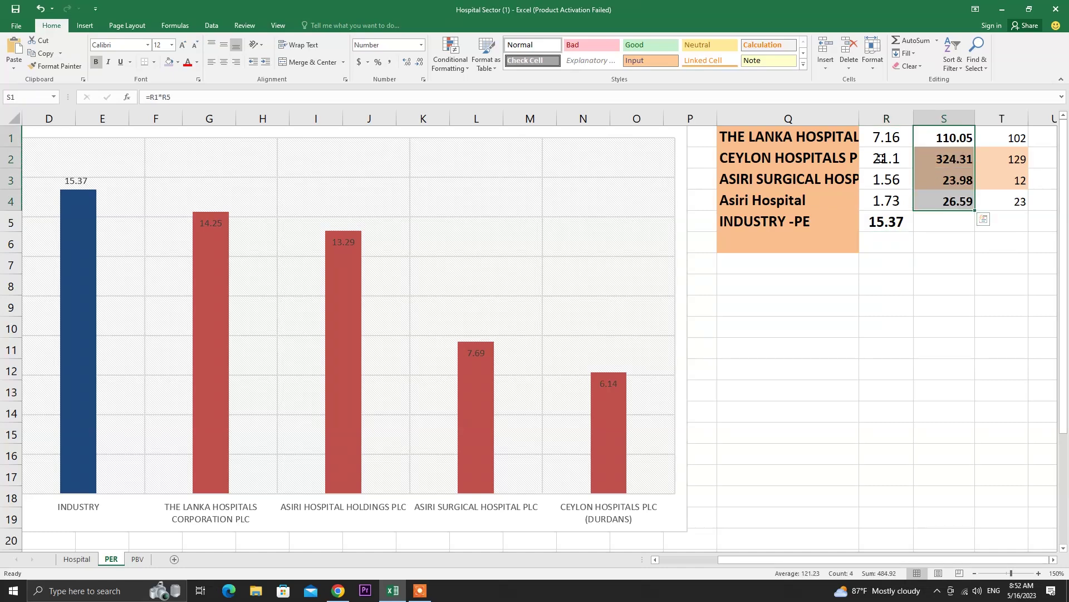
Trace the calculated values in S2:S4 back to the company TTM in R2 and the industry P/E in R5.
{"action": "left_click", "coordinate": [880, 159]}
{"action": "left_click", "coordinate": [885, 228]}
{"action": "left_click", "coordinate": [955, 159]}
{"action": "left_click", "coordinate": [958, 179]}
{"action": "left_click", "coordinate": [959, 201]}
{"action": "left_click_drag", "start_coordinate": [954, 139], "coordinate": [956, 205]}
Compare the prices in T1:T4 with the calculated values in column S, focusing on the Lanka Hospitals and Ceylon Hospitals rows.
{"action": "left_click_drag", "start_coordinate": [997, 130], "coordinate": [1002, 208]}
{"action": "left_click", "coordinate": [1008, 144]}
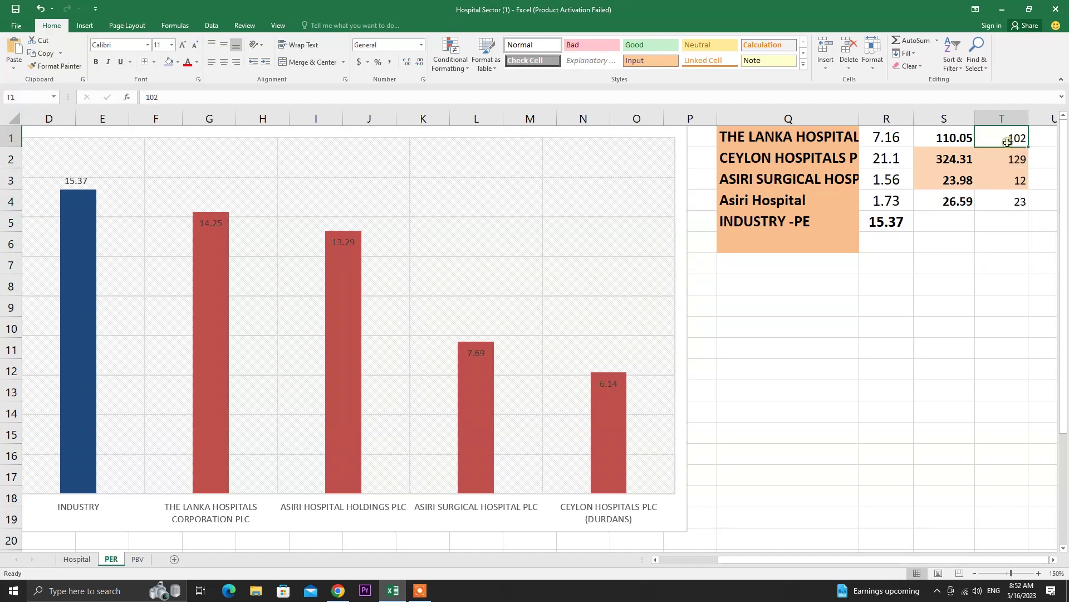
{"action": "left_click", "coordinate": [968, 143]}
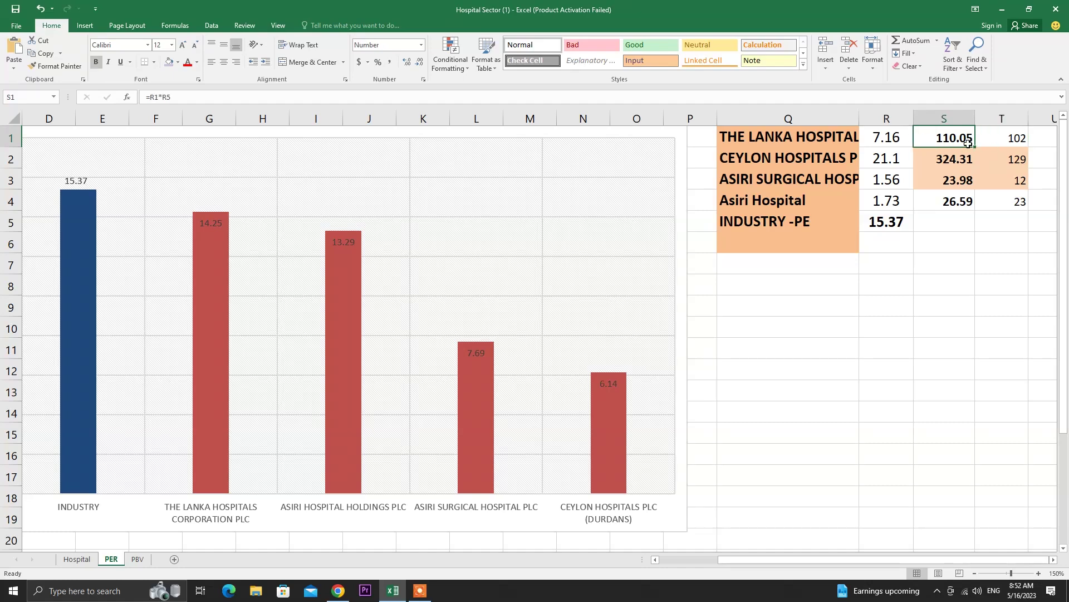
{"action": "left_click", "coordinate": [1028, 159]}
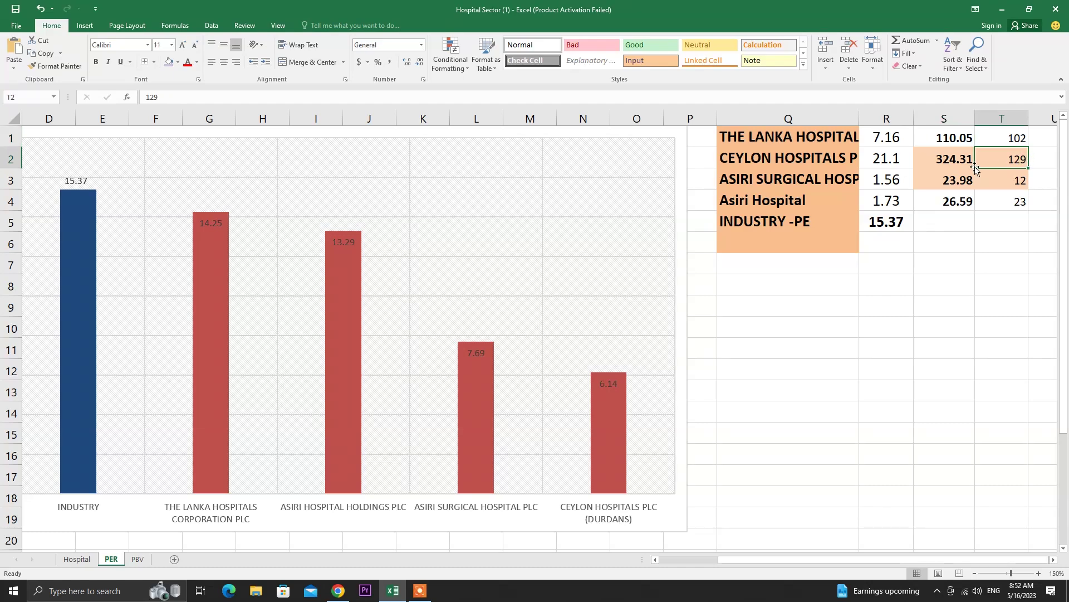
{"action": "left_click", "coordinate": [922, 158]}
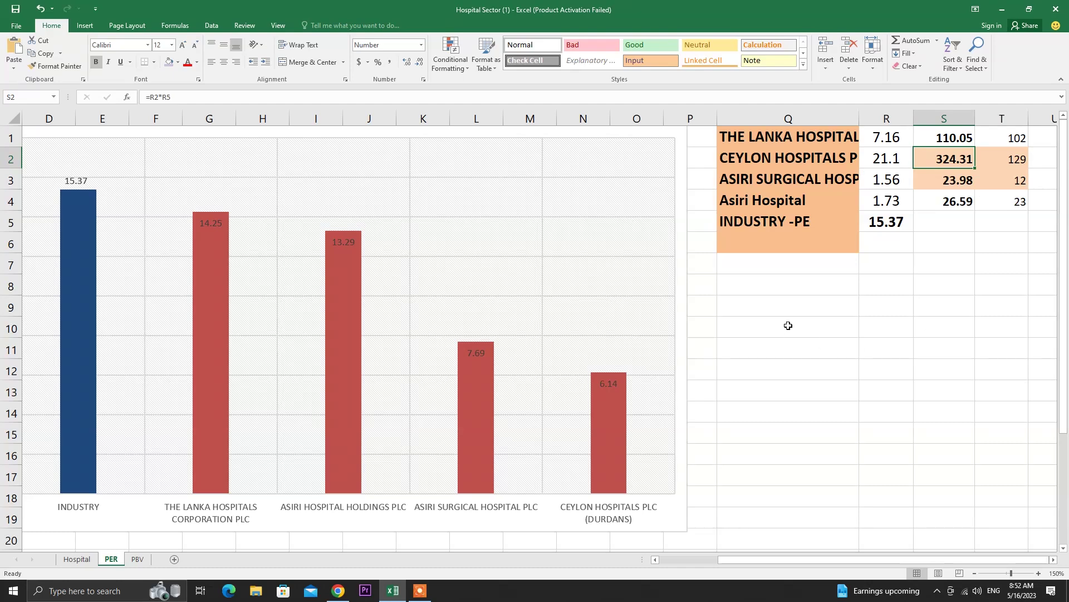
Review the INDUSTRY PBV in row 4 of the PBV sheet against the company bars in the chart, checking the Hospital sheet's PBV column.
{"action": "left_click", "coordinate": [136, 560]}
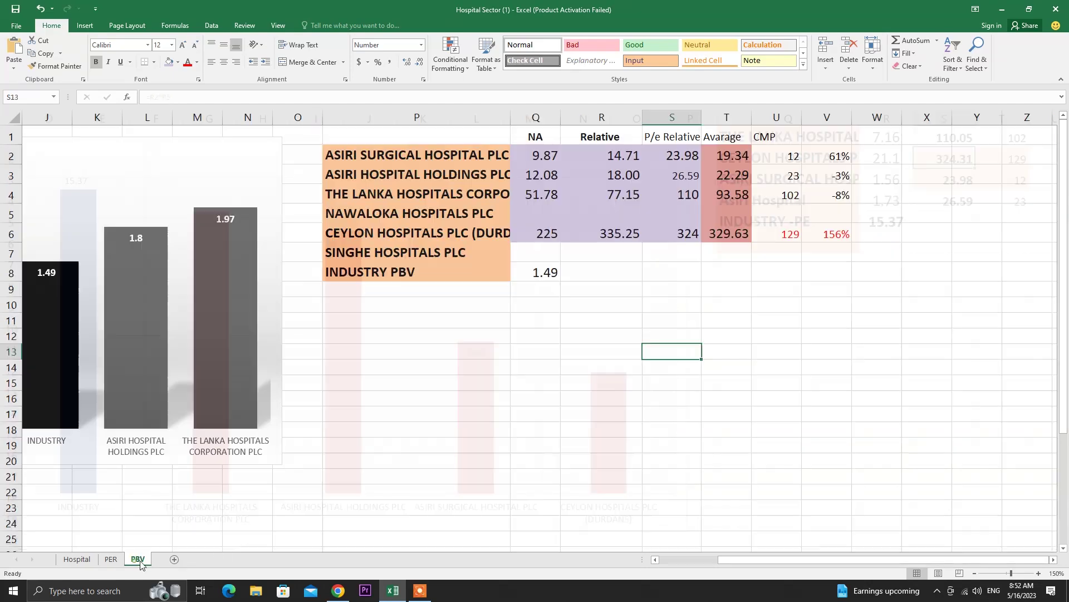
{"action": "left_click_drag", "start_coordinate": [808, 561], "coordinate": [654, 551]}
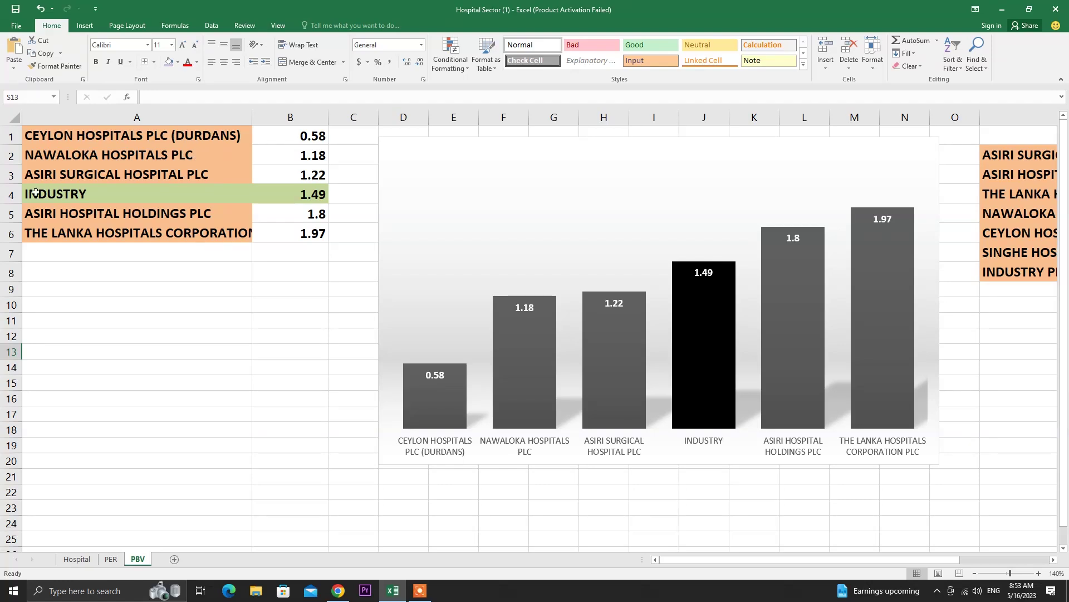
{"action": "left_click_drag", "start_coordinate": [35, 194], "coordinate": [278, 195]}
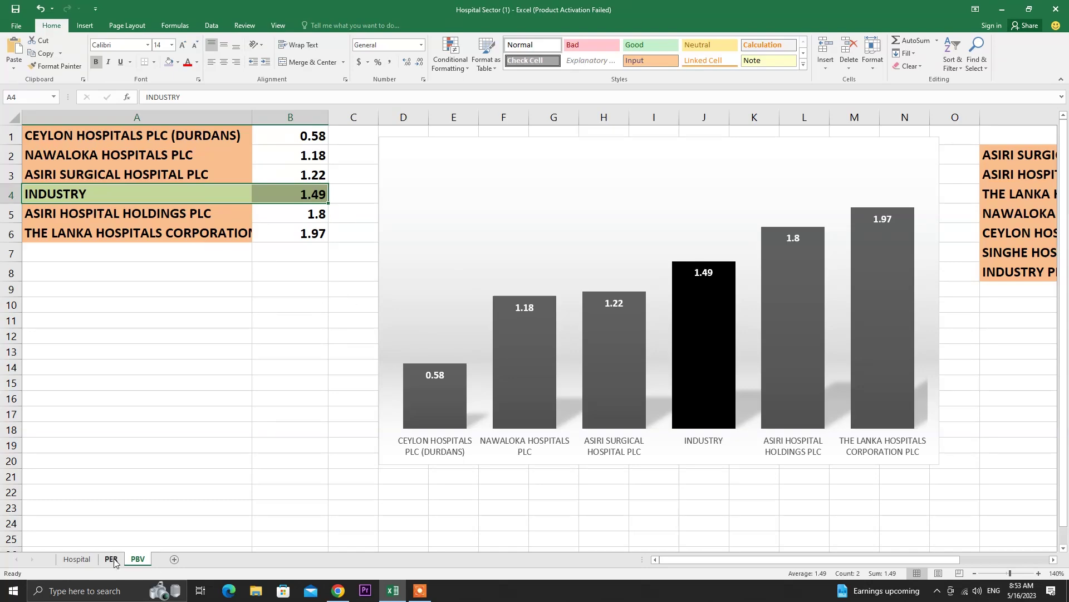
{"action": "left_click", "coordinate": [76, 559]}
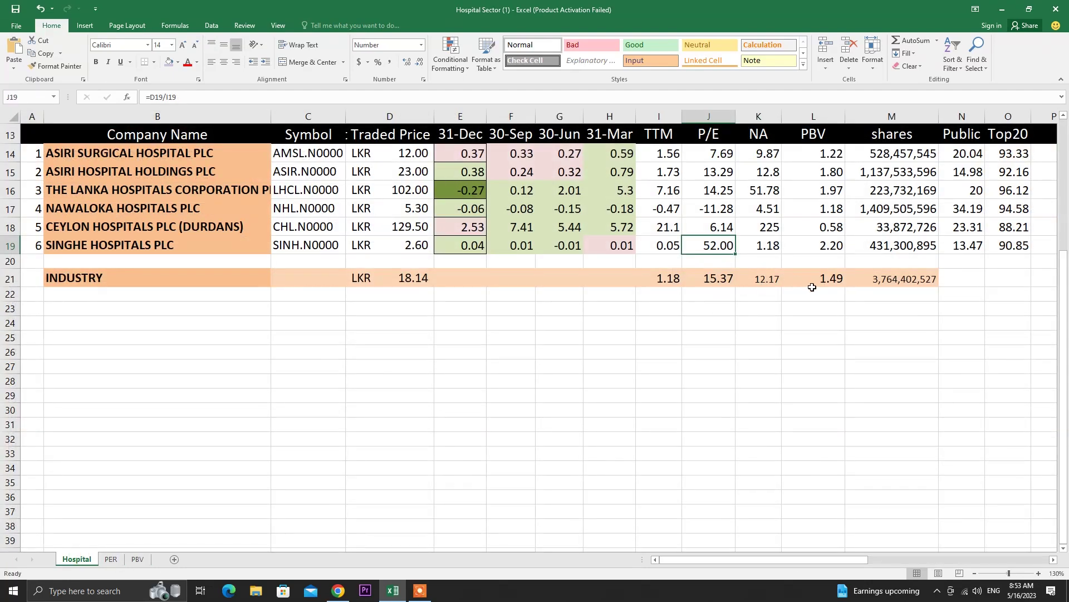
{"action": "left_click", "coordinate": [137, 559]}
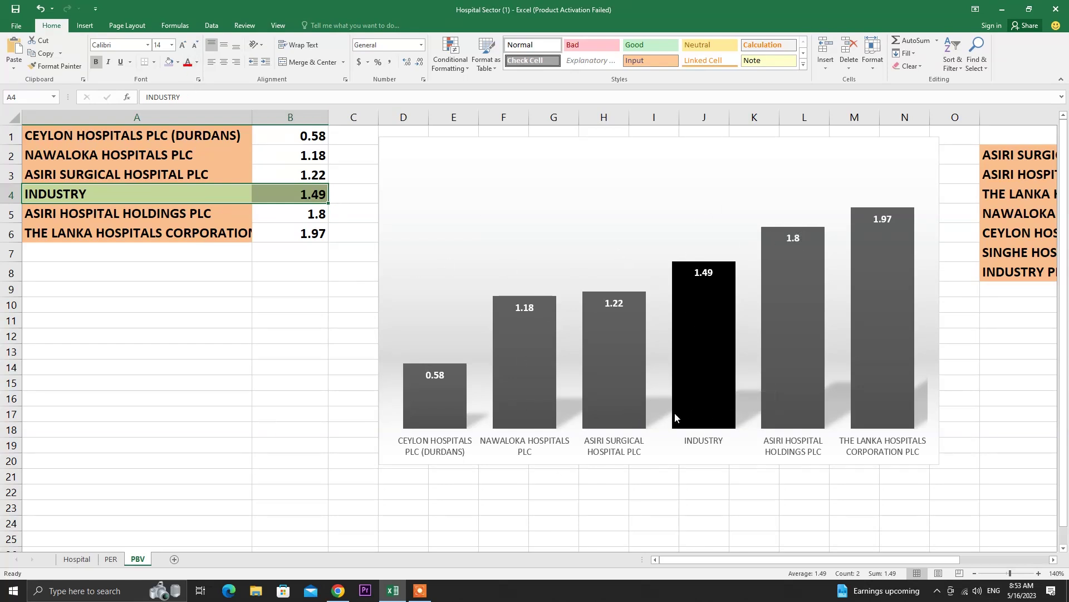
{"action": "left_click", "coordinate": [564, 391]}
{"action": "left_click", "coordinate": [610, 386]}
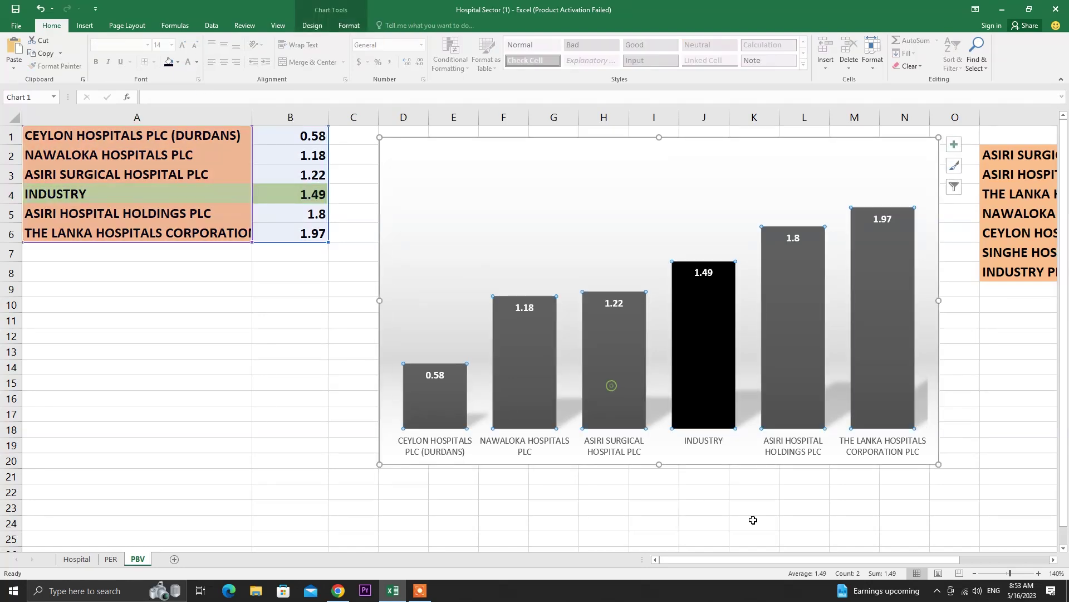
Trace the Relative values in R2:R6 of the PBV sheet to each company's NA and the INDUSTRY PBV in Q8.
{"action": "left_click_drag", "start_coordinate": [736, 560], "coordinate": [848, 542]}
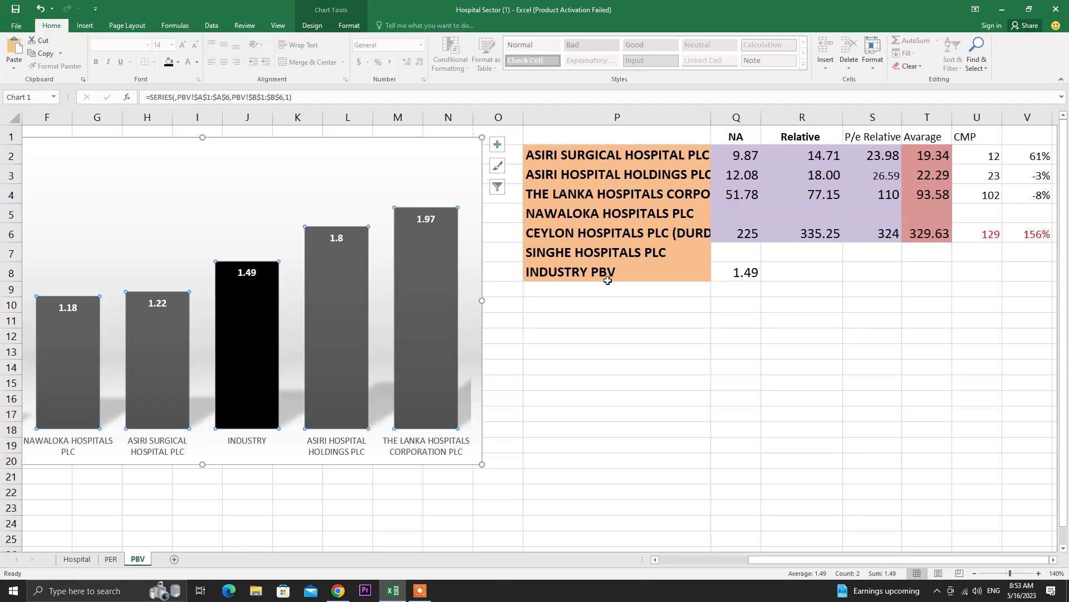
{"action": "left_click", "coordinate": [712, 273]}
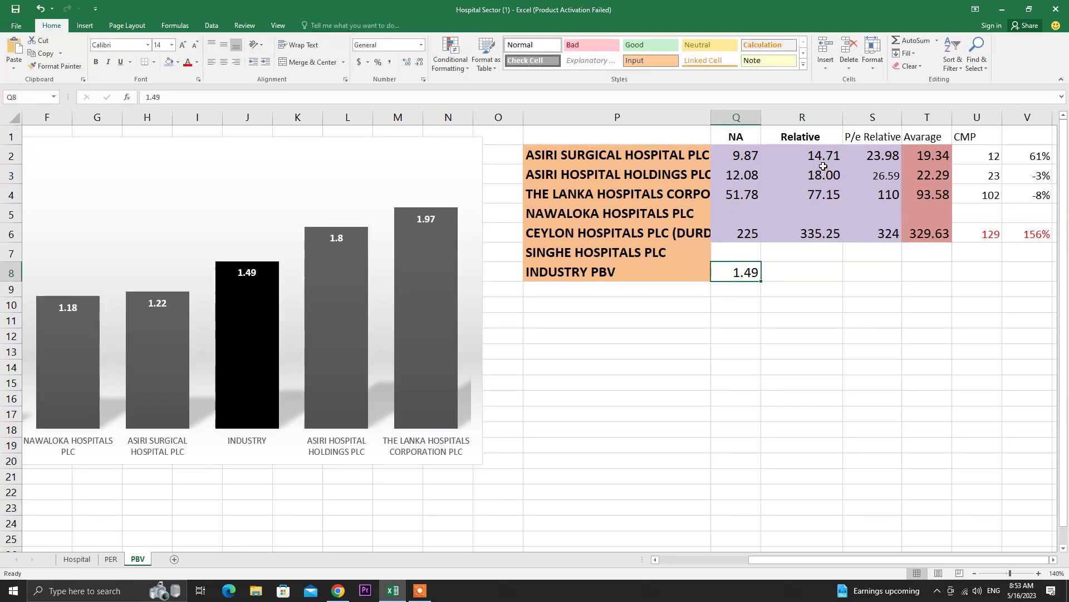
{"action": "left_click_drag", "start_coordinate": [816, 156], "coordinate": [822, 233]}
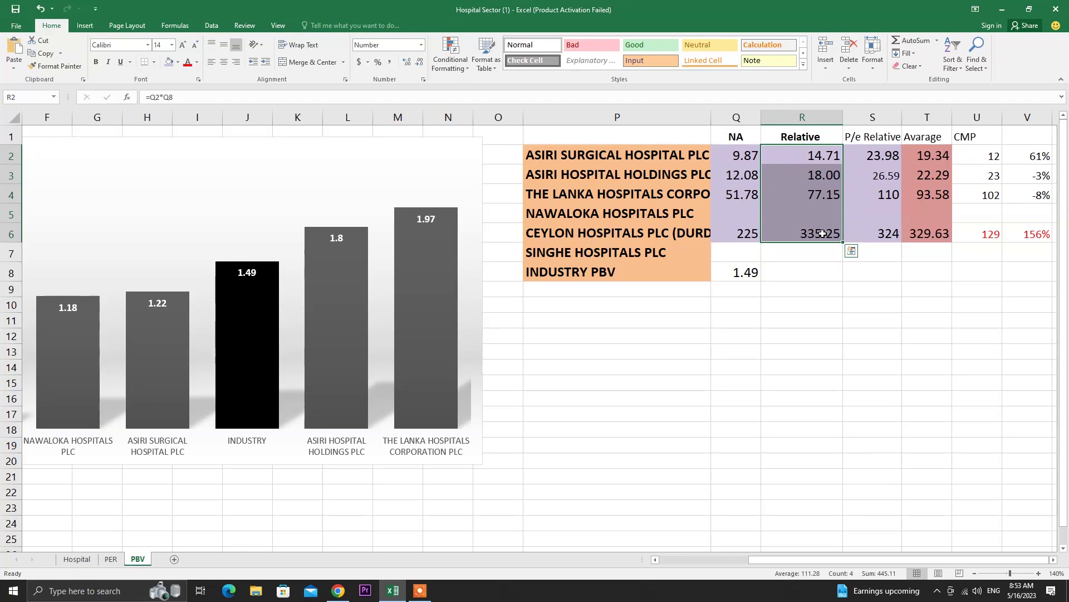
{"action": "left_click", "coordinate": [830, 155]}
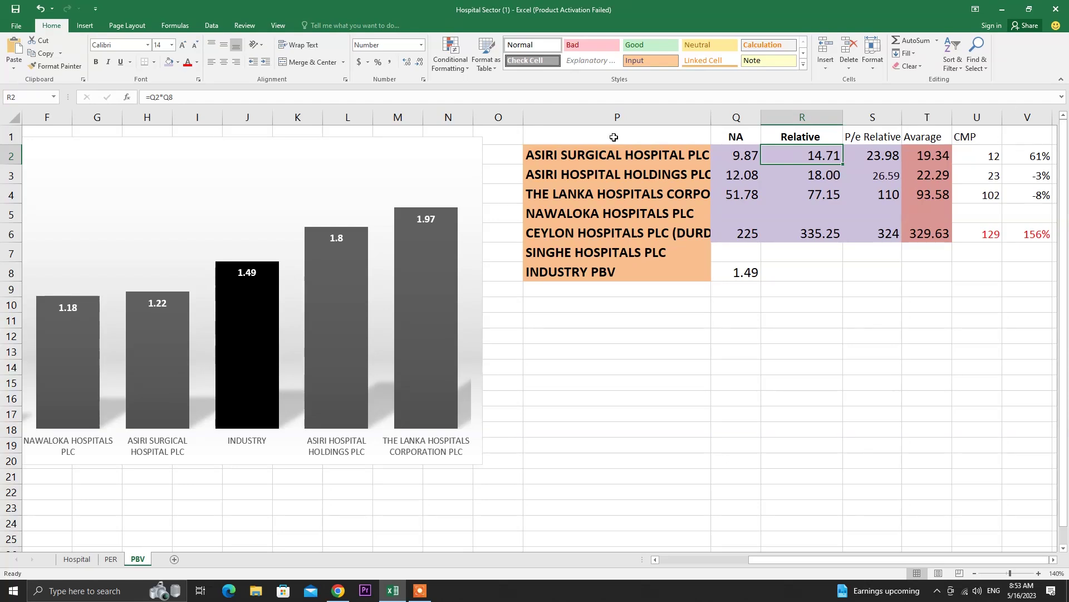
{"action": "left_click", "coordinate": [655, 177]}
{"action": "left_click", "coordinate": [828, 179]}
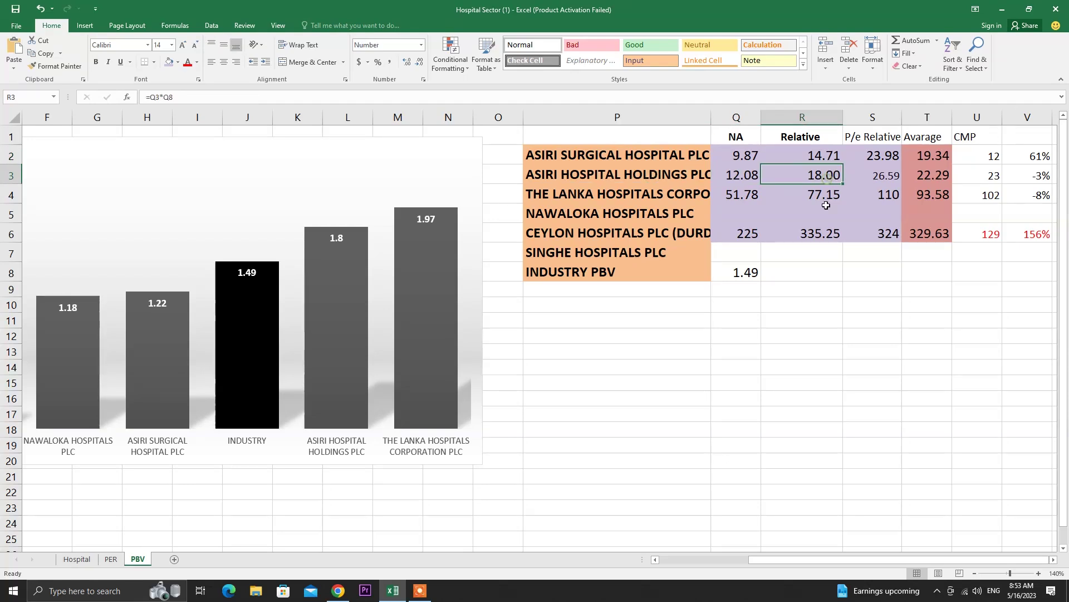
{"action": "left_click", "coordinate": [825, 195]}
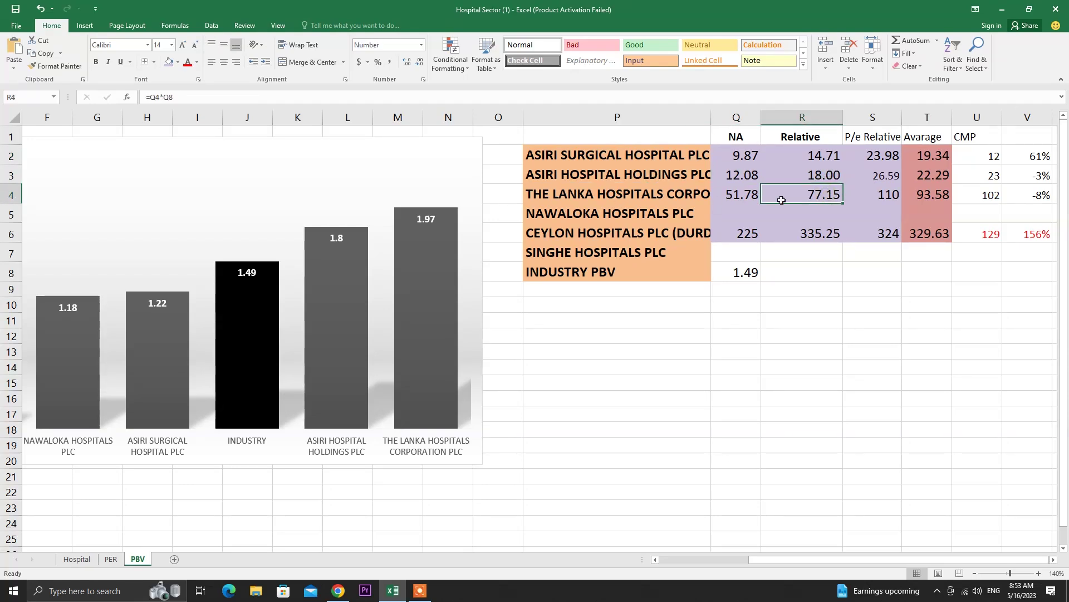
{"action": "left_click", "coordinate": [821, 233]}
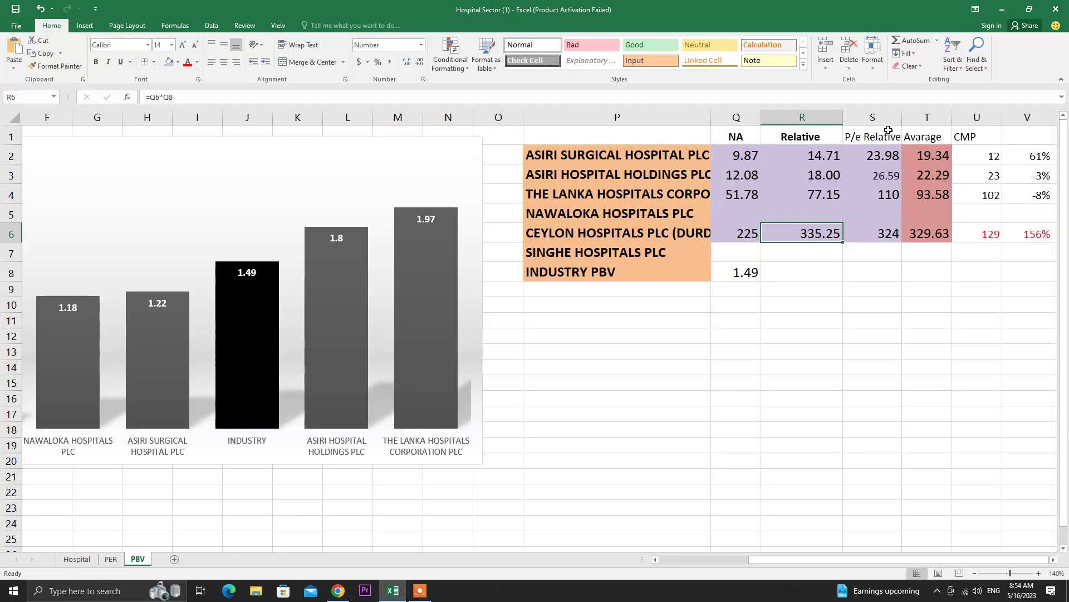
Compare the Relative, P/e Relative, Avarage and CMP columns, and inspect the percentage formula in V2.
{"action": "left_click_drag", "start_coordinate": [802, 138], "coordinate": [804, 234]}
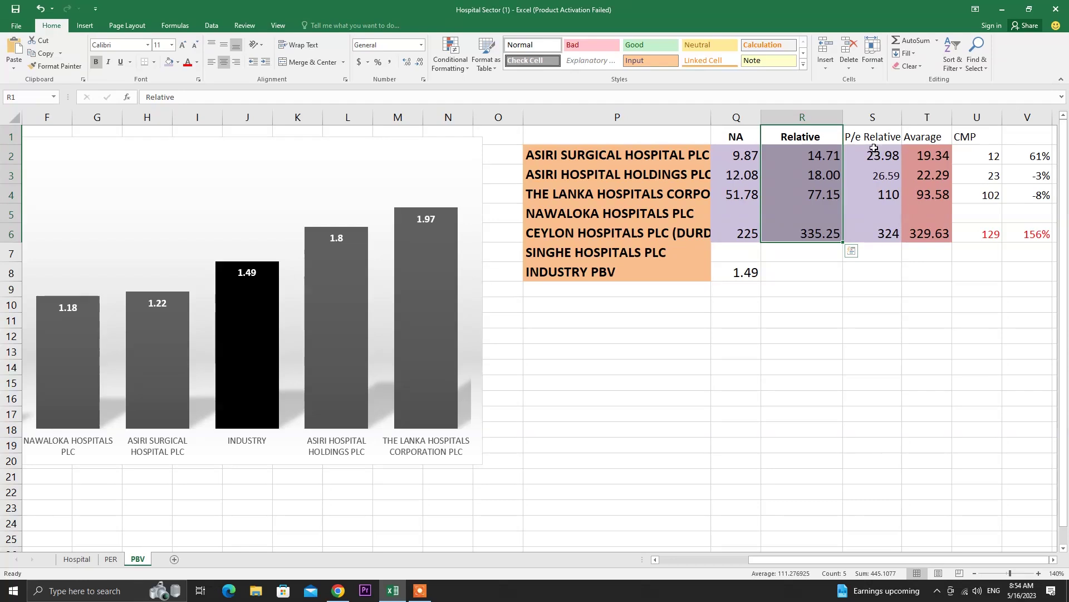
{"action": "left_click_drag", "start_coordinate": [872, 136], "coordinate": [866, 229]}
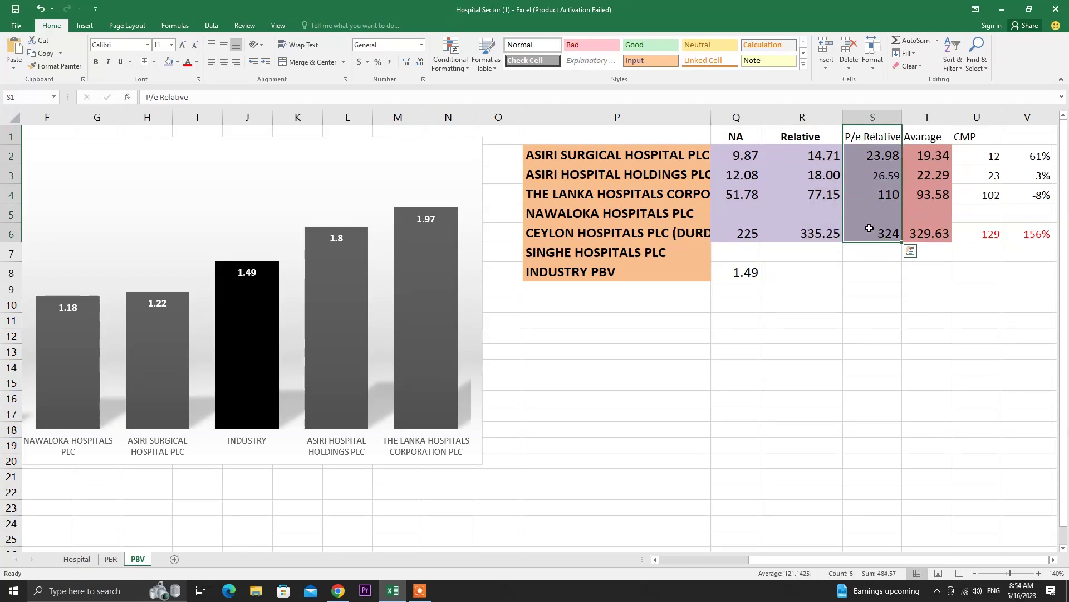
{"action": "left_click_drag", "start_coordinate": [937, 134], "coordinate": [922, 237]}
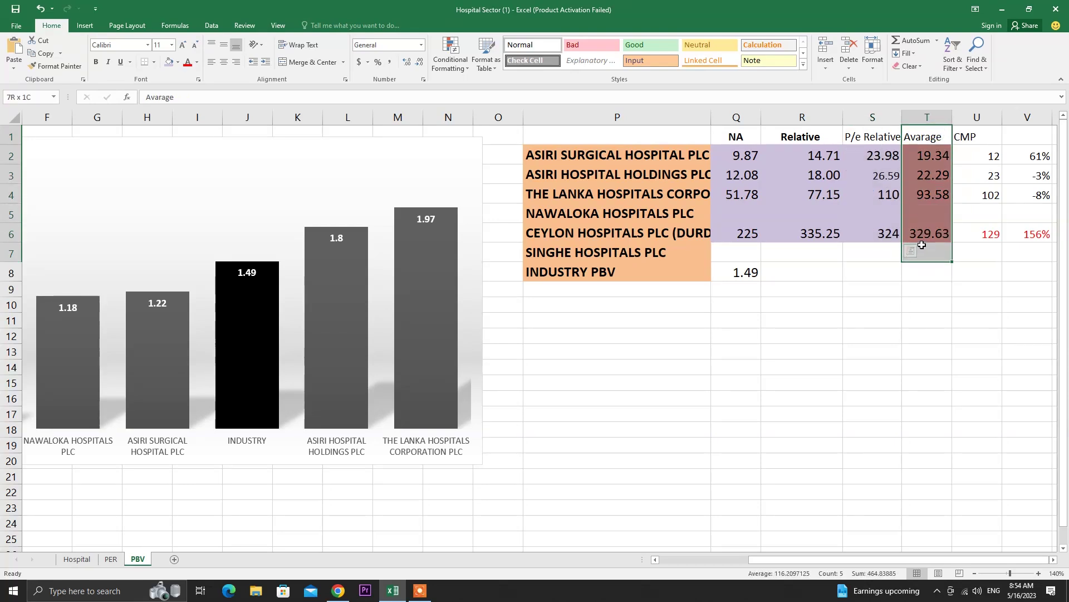
{"action": "left_click_drag", "start_coordinate": [972, 152], "coordinate": [977, 234]}
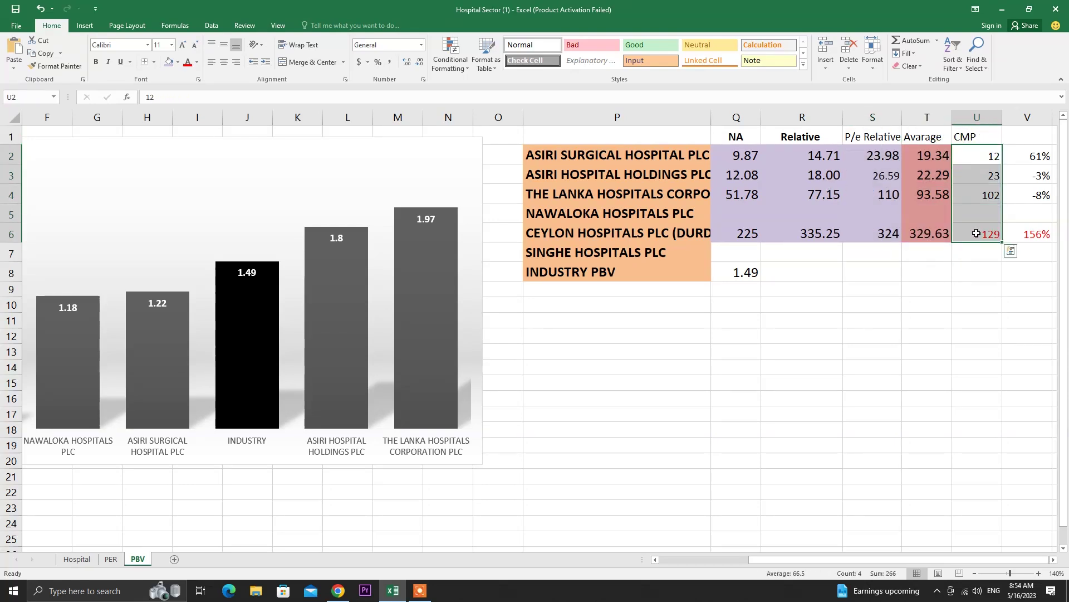
{"action": "left_click", "coordinate": [1037, 157]}
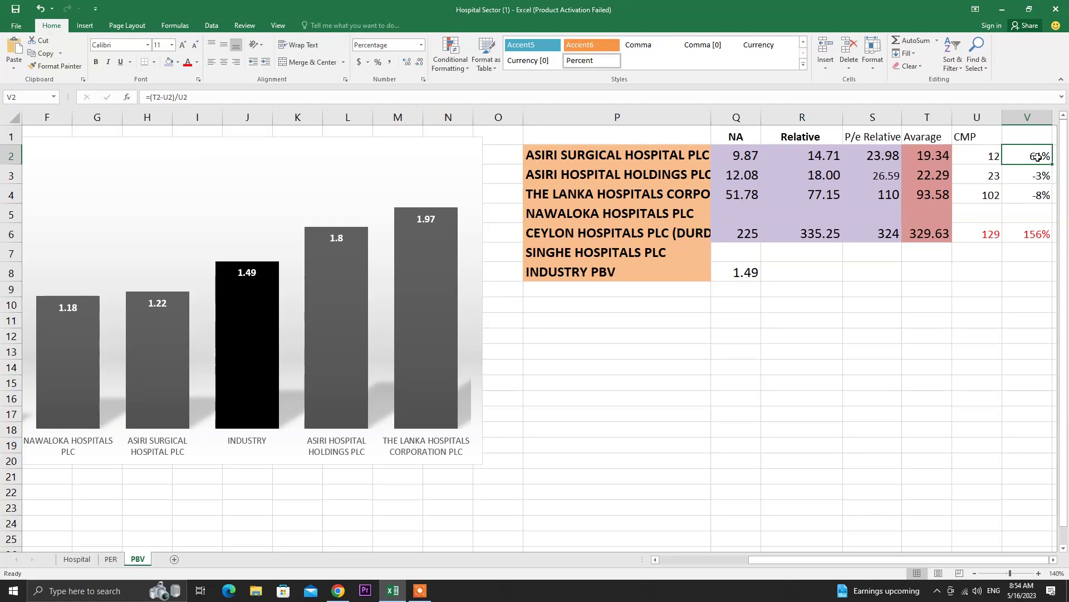
Highlight the Ceylon Hospitals PLC (Durdans) row P6:V6 with a blue fill.
{"action": "left_click_drag", "start_coordinate": [1017, 236], "coordinate": [587, 235]}
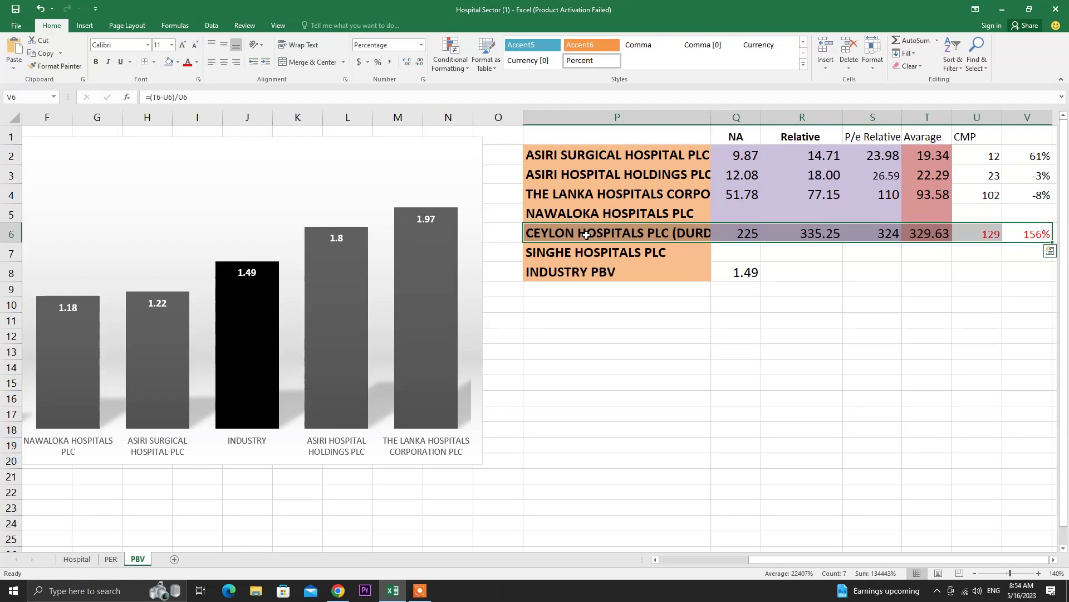
{"action": "left_click_drag", "start_coordinate": [587, 234], "coordinate": [1038, 223]}
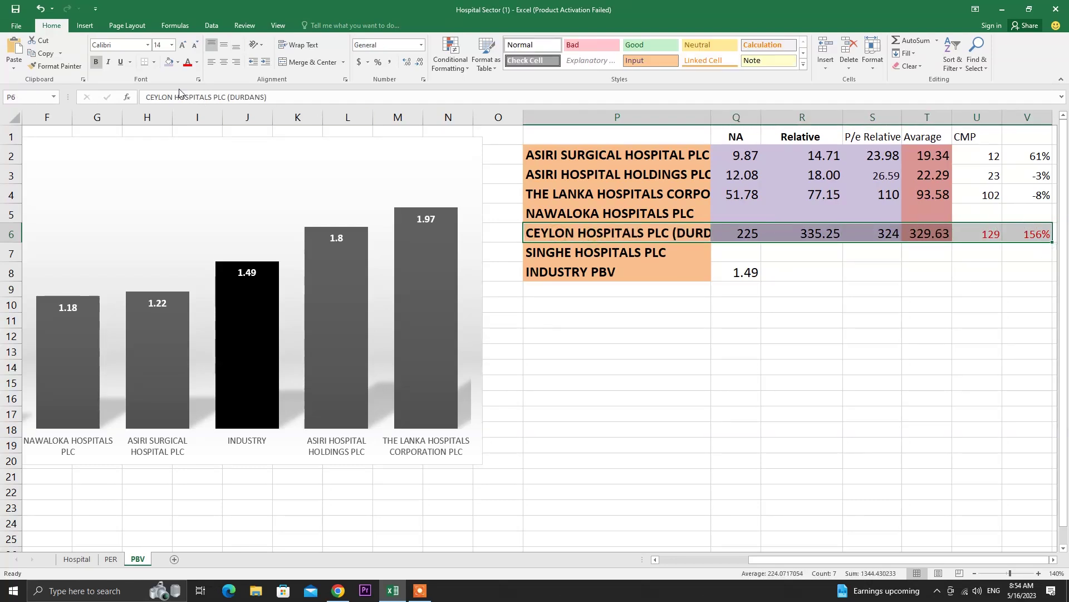
{"action": "left_click", "coordinate": [179, 63]}
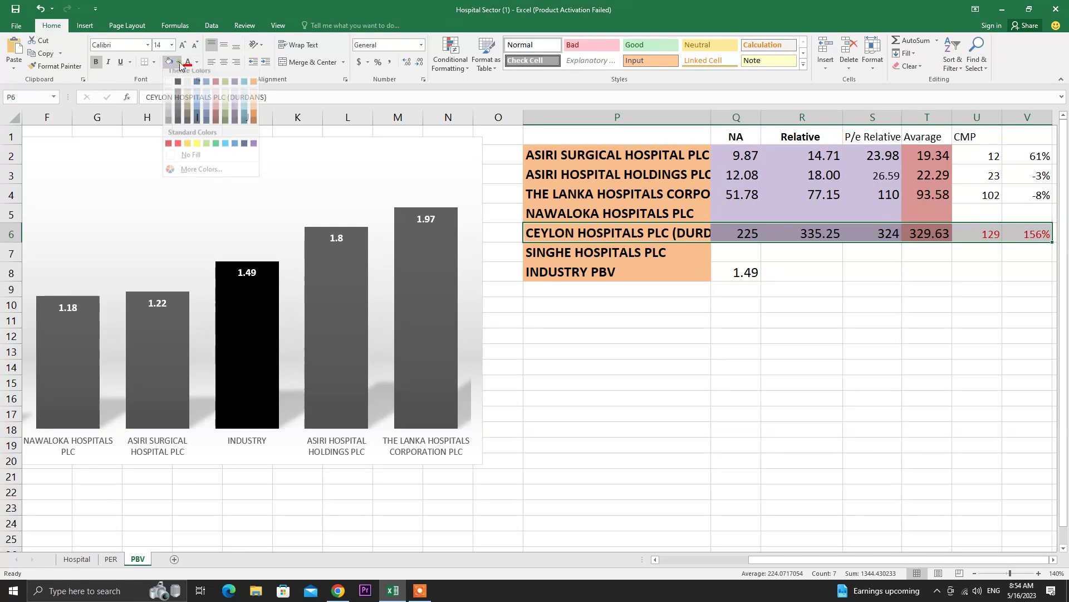
{"action": "left_click", "coordinate": [208, 95]}
{"action": "left_click", "coordinate": [921, 273]}
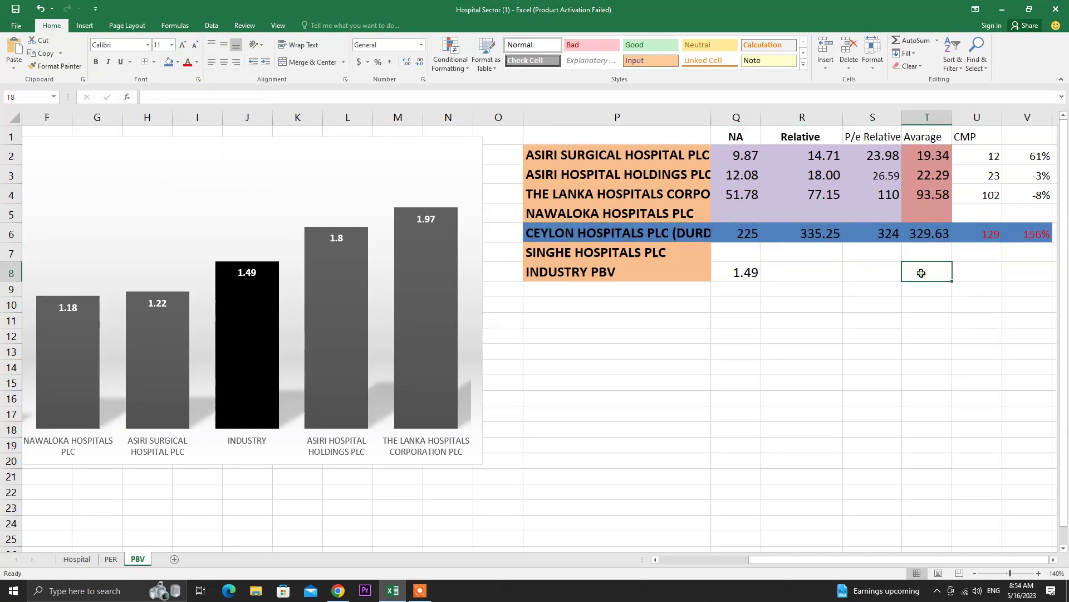
{"action": "left_click", "coordinate": [1009, 236]}
{"action": "left_click", "coordinate": [993, 238]}
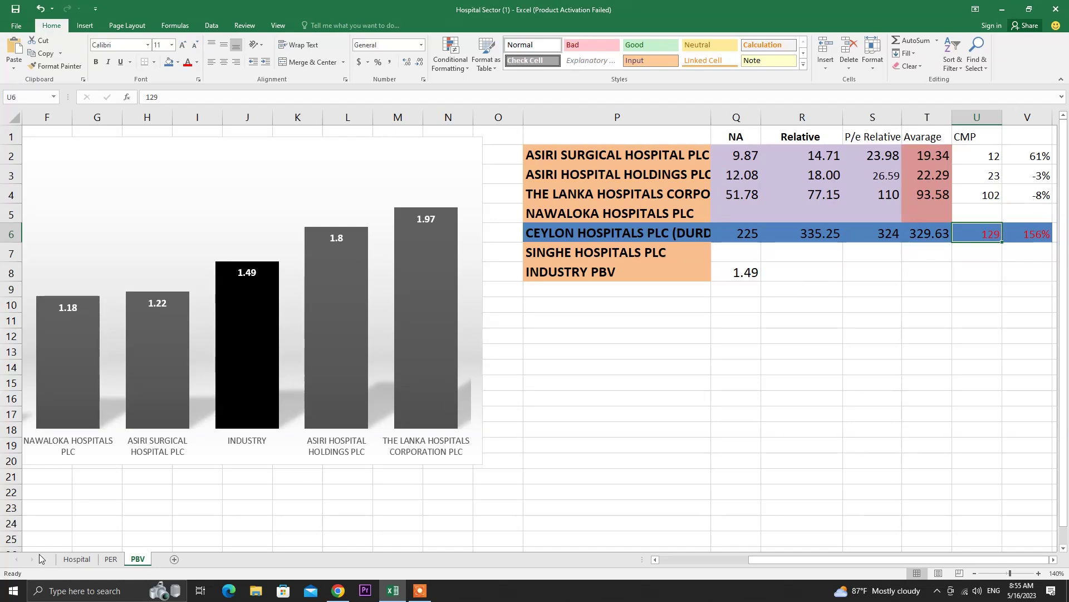
Examine the company TTM values in I14:I19 and the industry TTM in I21 on the Hospital sheet, and return to the PBV sheet.
{"action": "left_click", "coordinate": [77, 559]}
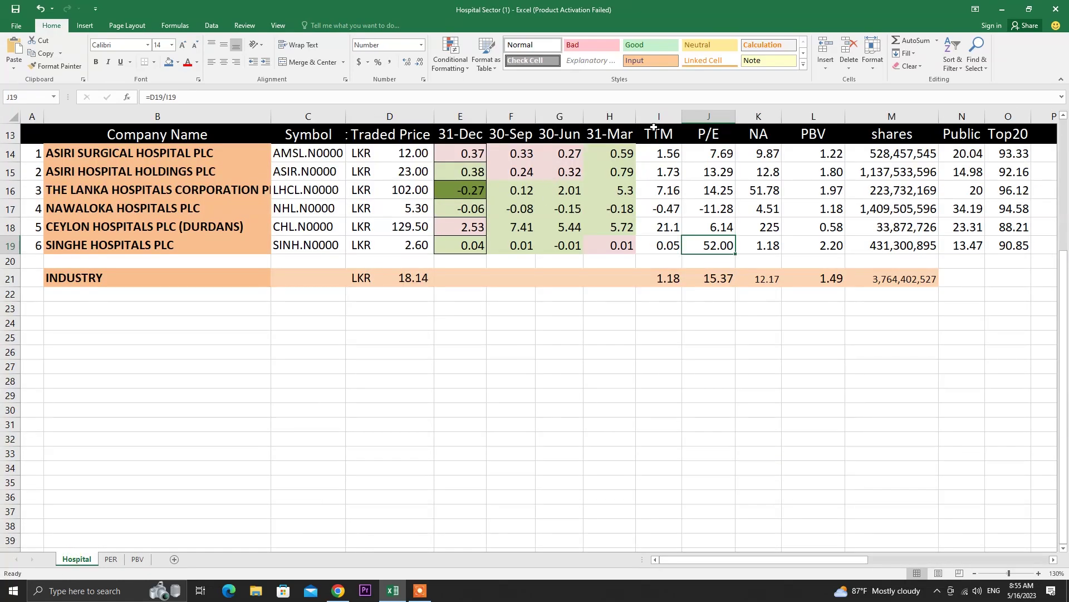
{"action": "left_click_drag", "start_coordinate": [655, 133], "coordinate": [664, 245]}
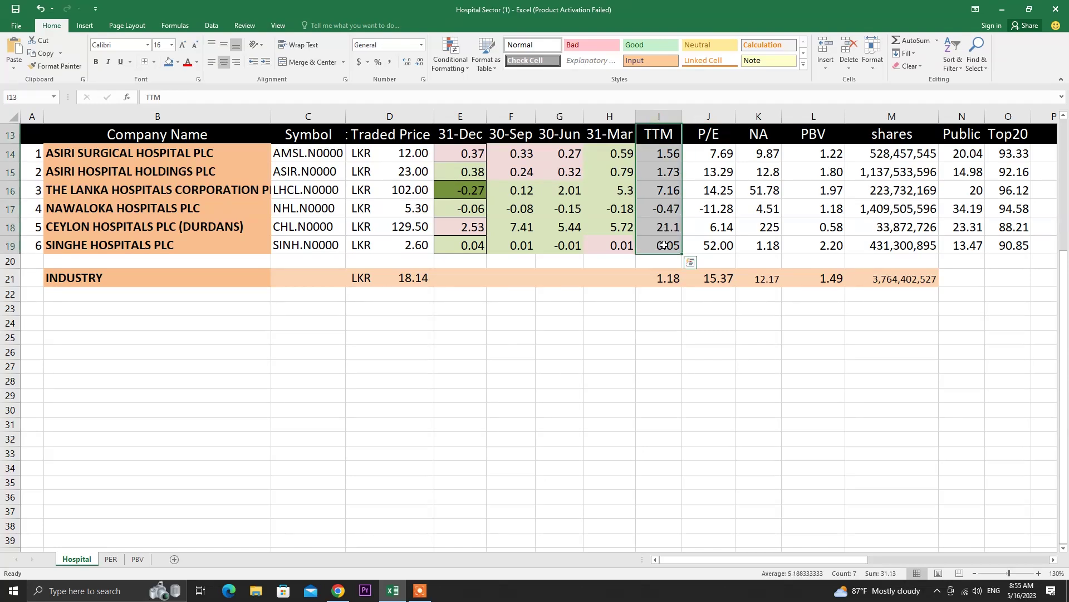
{"action": "left_click", "coordinate": [667, 366]}
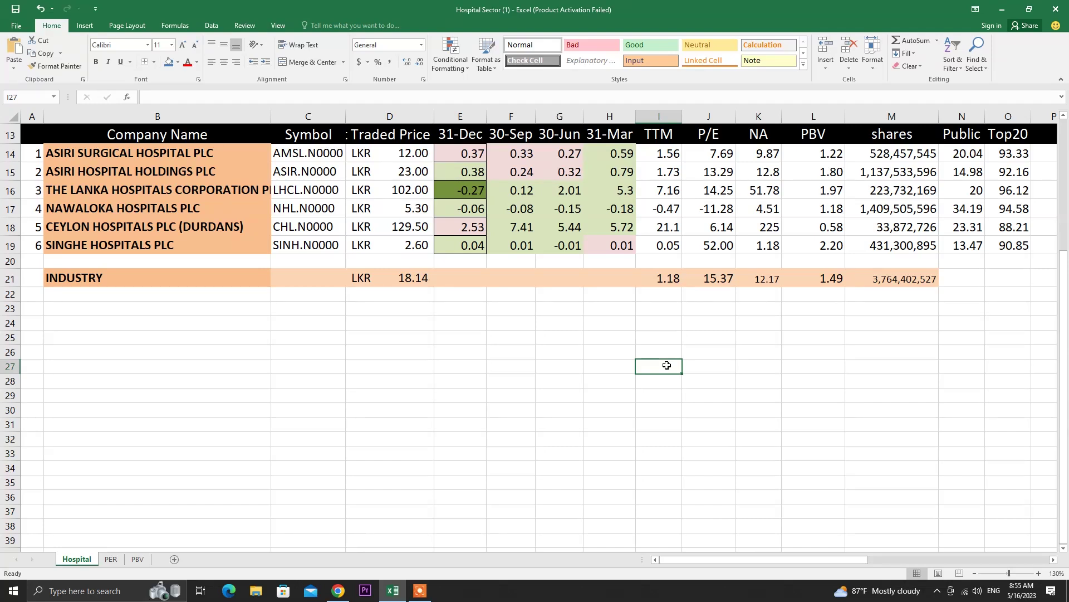
{"action": "left_click_drag", "start_coordinate": [664, 148], "coordinate": [658, 272]}
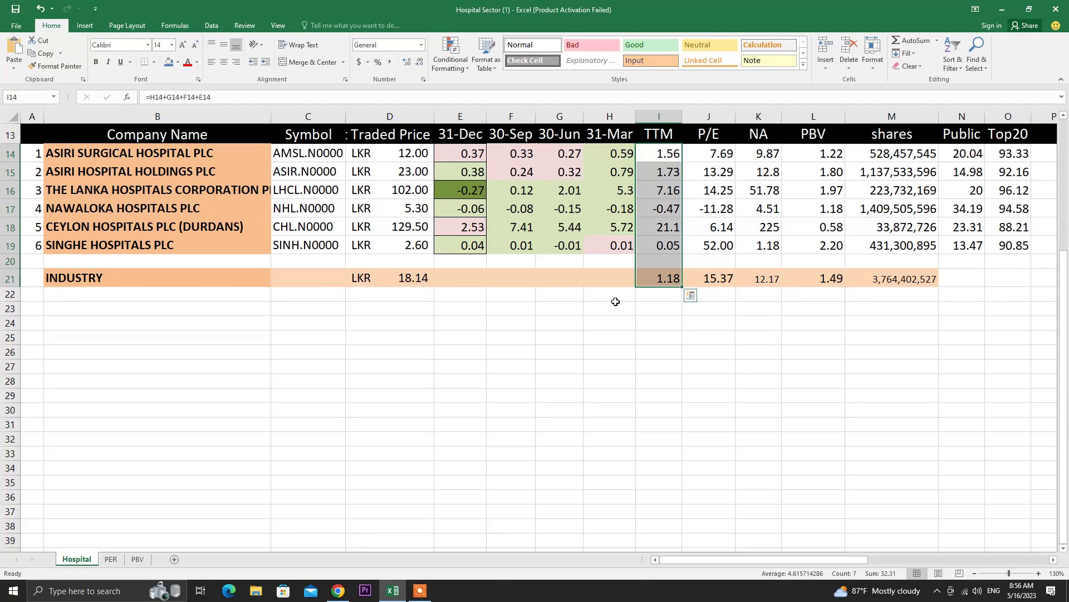
{"action": "left_click", "coordinate": [111, 559]}
{"action": "left_click", "coordinate": [137, 559]}
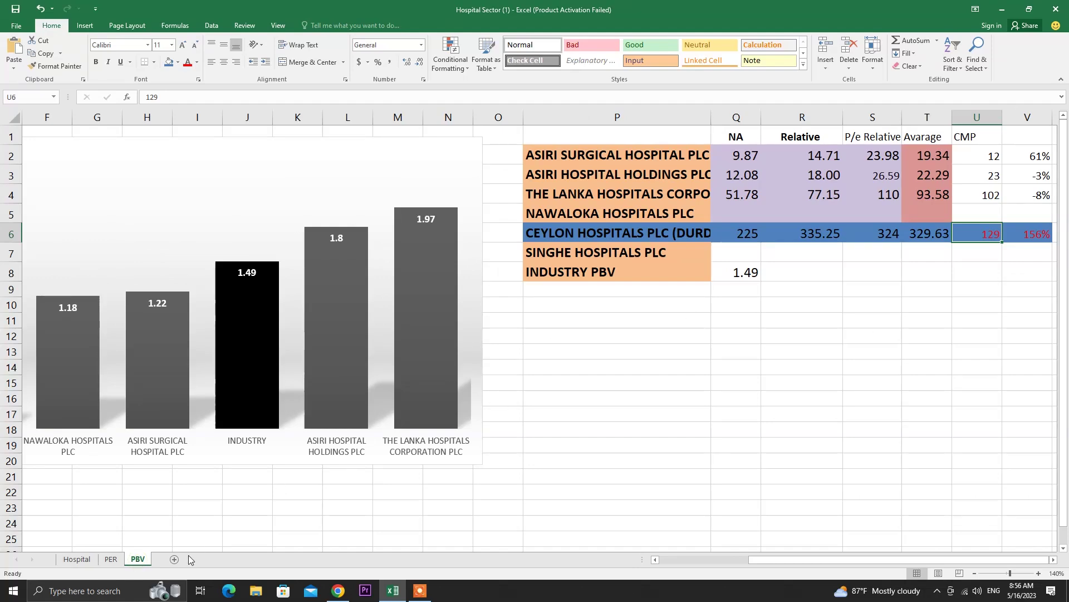
Check the P/E column and the Ceylon Hospitals NA in K18 on the Hospital sheet, and switch to the PER sheet.
{"action": "left_click", "coordinate": [77, 559]}
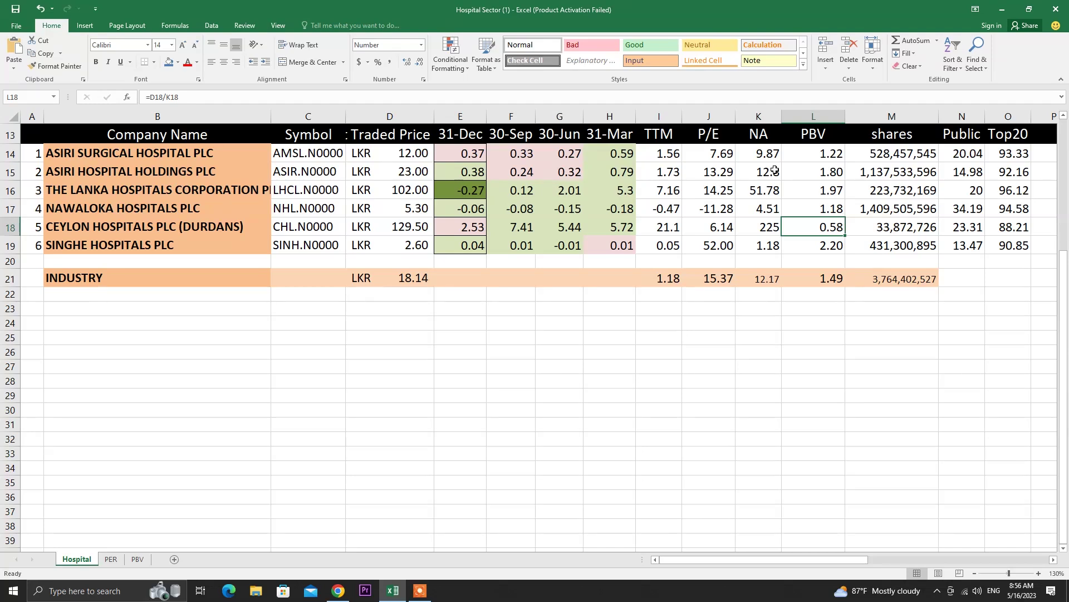
{"action": "left_click", "coordinate": [704, 209]}
{"action": "key", "text": "Down"}
{"action": "key", "text": "Down"}
{"action": "left_click", "coordinate": [769, 223]}
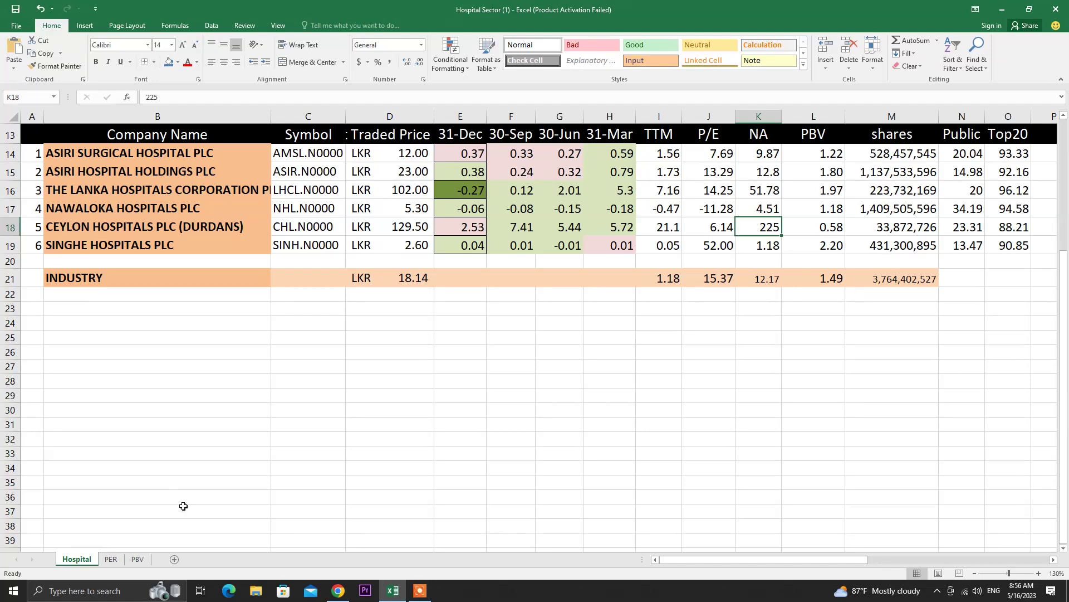
{"action": "left_click", "coordinate": [120, 561]}
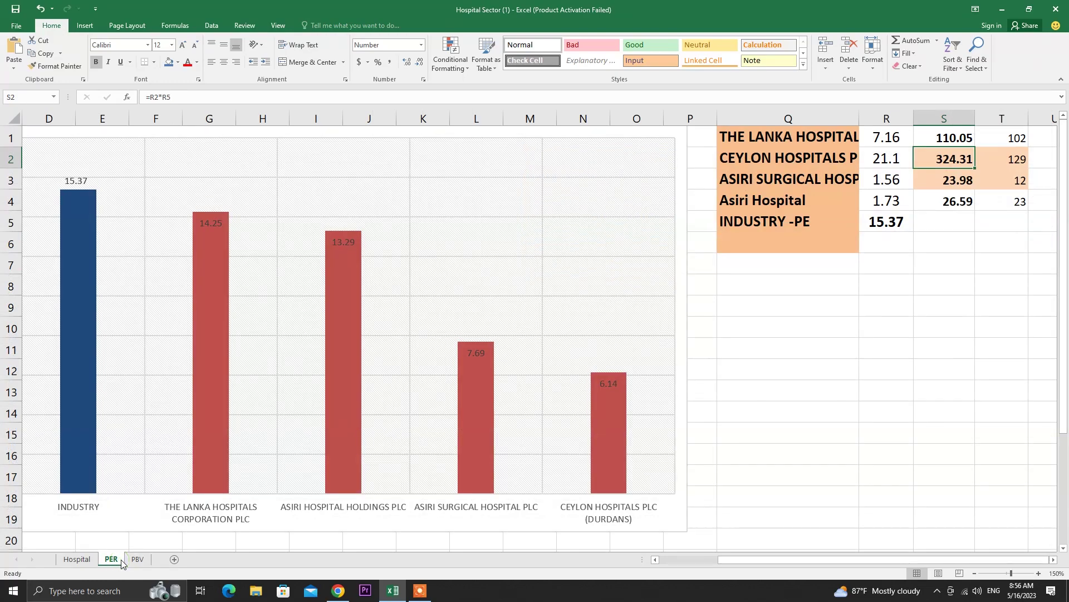
Return to the Hospital sheet and compare the traded prices of Asiri Surgical Hospital and Asiri Hospital Holdings between the two tables.
{"action": "left_click", "coordinate": [136, 560]}
{"action": "left_click", "coordinate": [81, 562]}
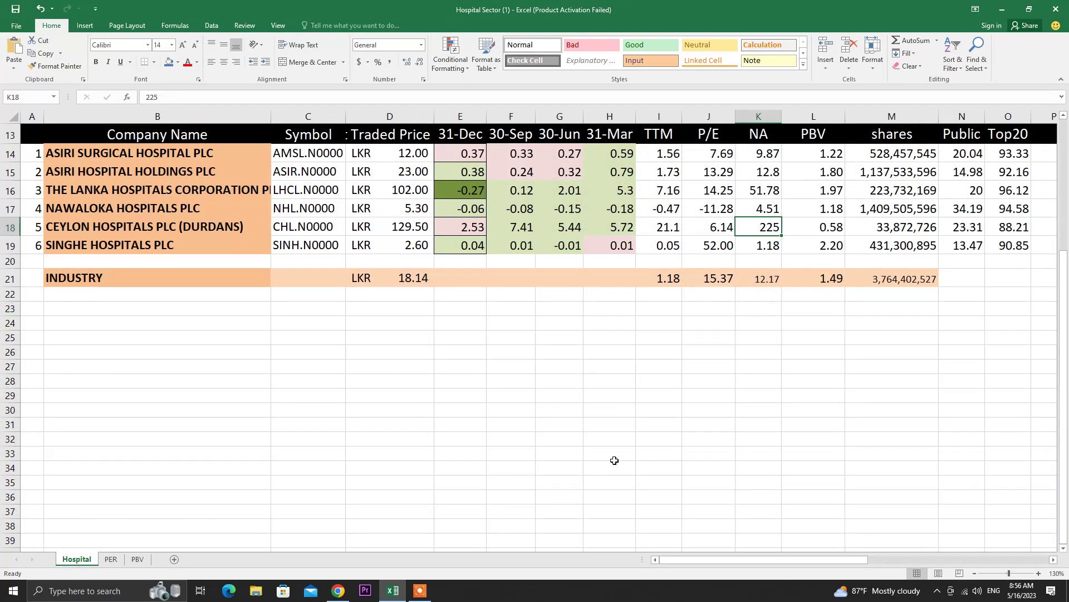
{"action": "scroll", "coordinate": [770, 406], "scroll_direction": "up", "scroll_amount": 1}
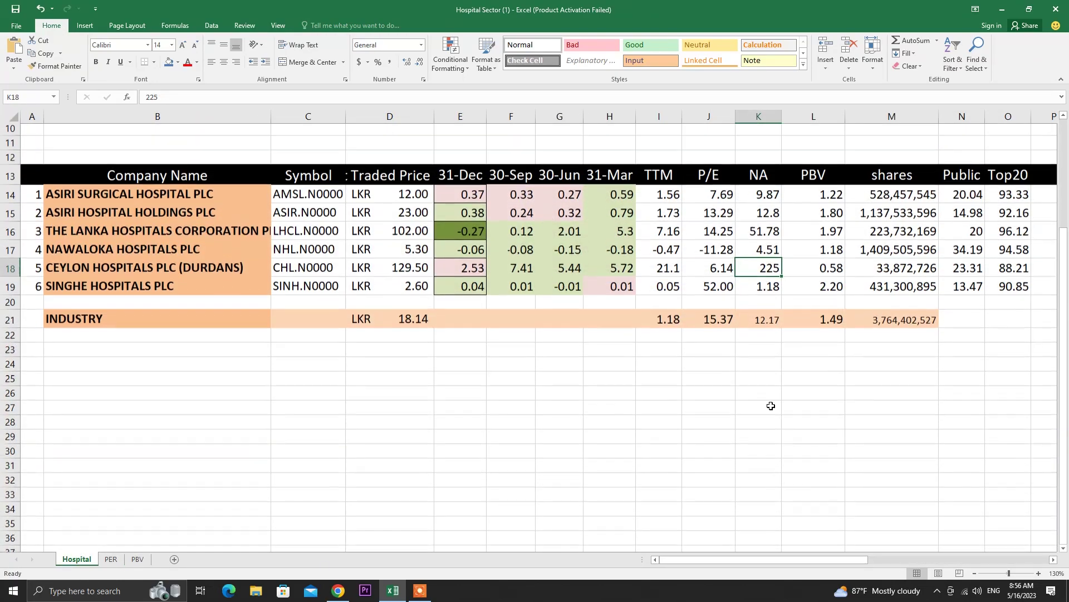
{"action": "scroll", "coordinate": [771, 405], "scroll_direction": "up", "scroll_amount": 3}
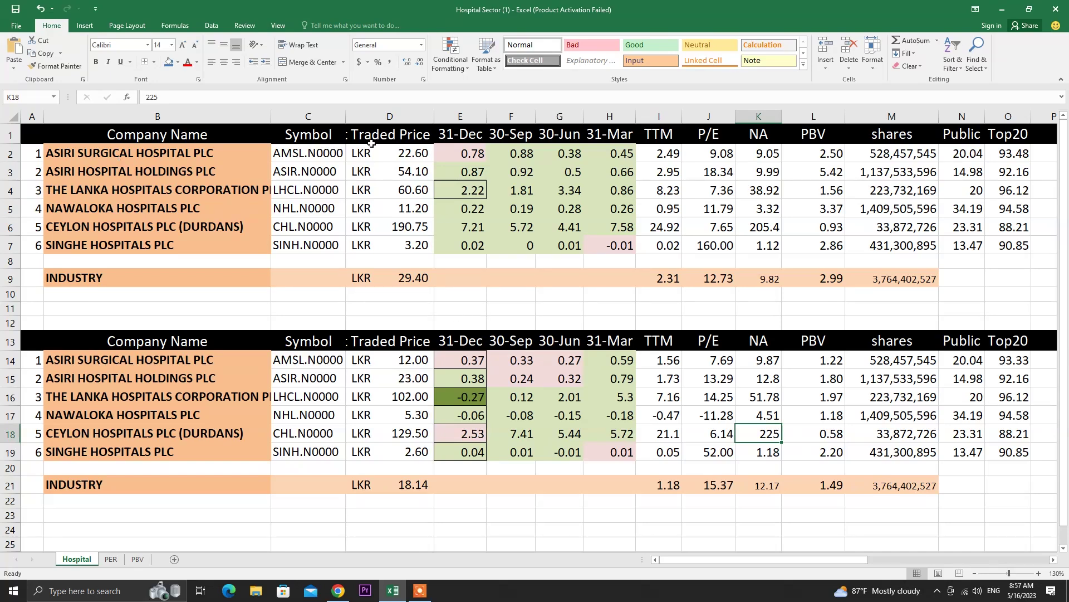
{"action": "left_click", "coordinate": [427, 151]}
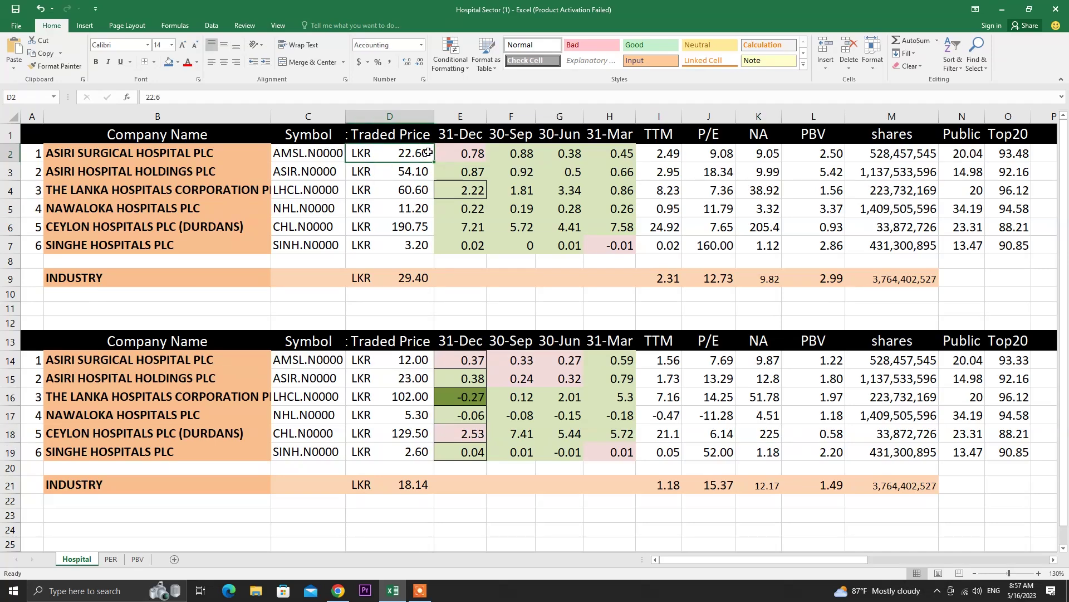
{"action": "left_click", "coordinate": [401, 366]}
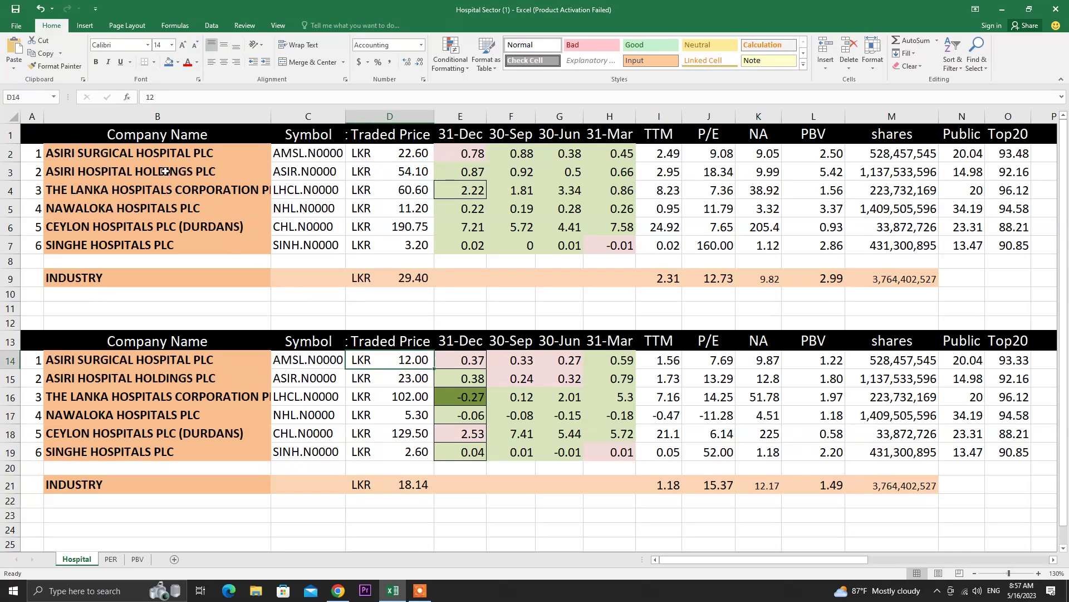
{"action": "left_click", "coordinate": [405, 175]}
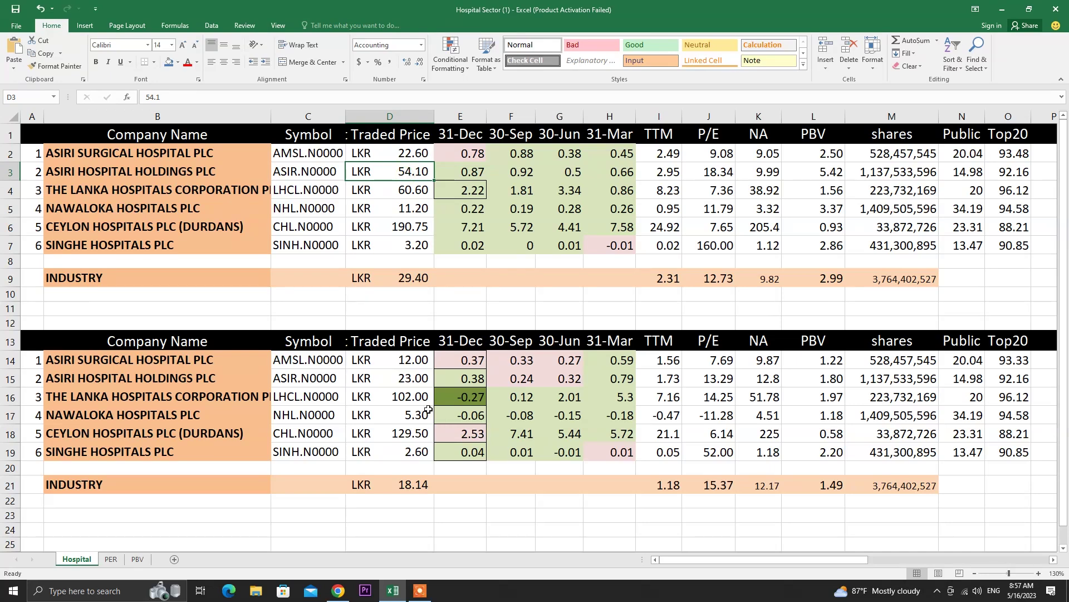
{"action": "left_click", "coordinate": [429, 383]}
Compare the traded prices of Lanka Hospitals, Nawaloka, Ceylon Hospitals and Singhe Hospitals across the upper and lower tables.
{"action": "left_click", "coordinate": [393, 190]}
{"action": "left_click", "coordinate": [416, 398]}
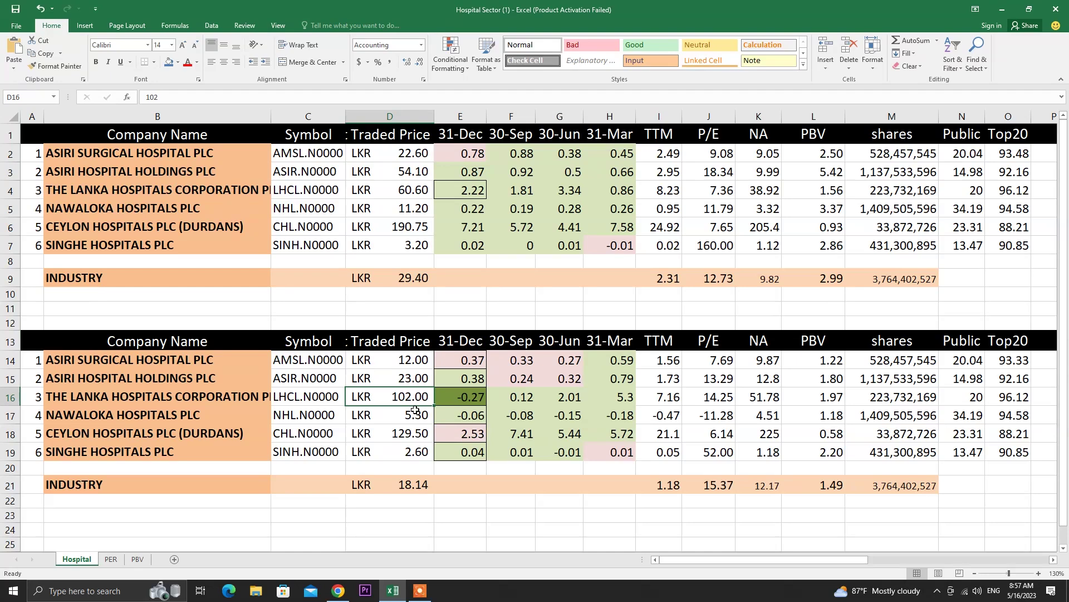
{"action": "left_click", "coordinate": [410, 417]}
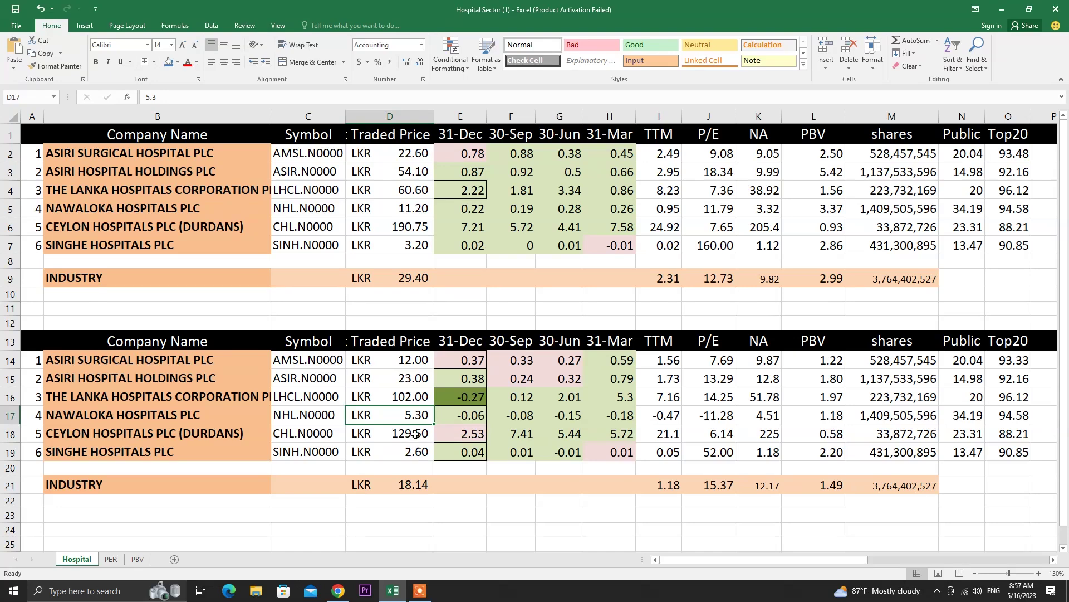
{"action": "left_click", "coordinate": [404, 231]}
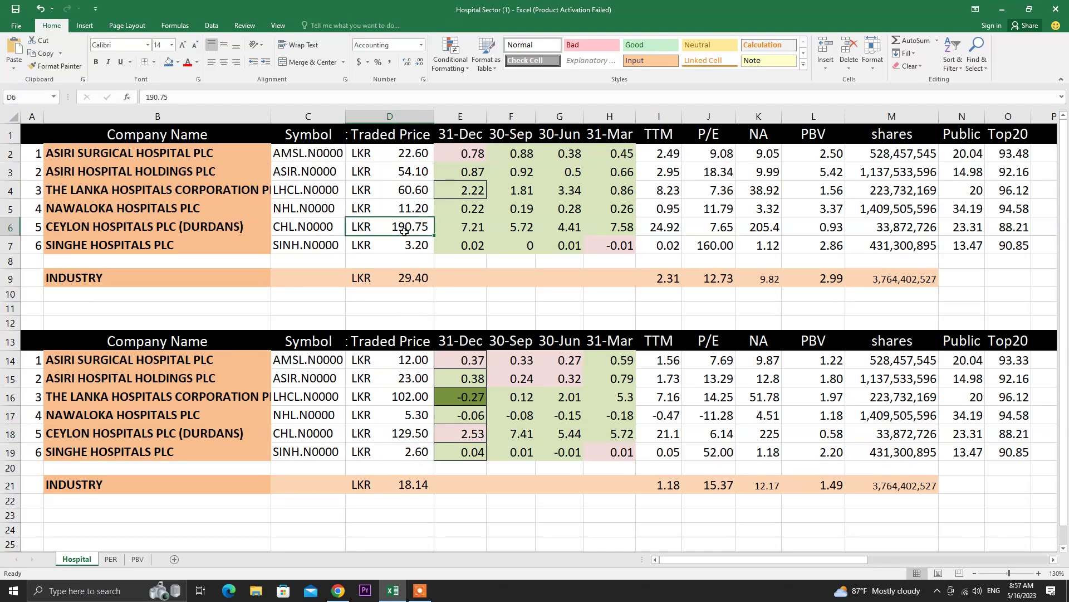
{"action": "left_click", "coordinate": [401, 458]}
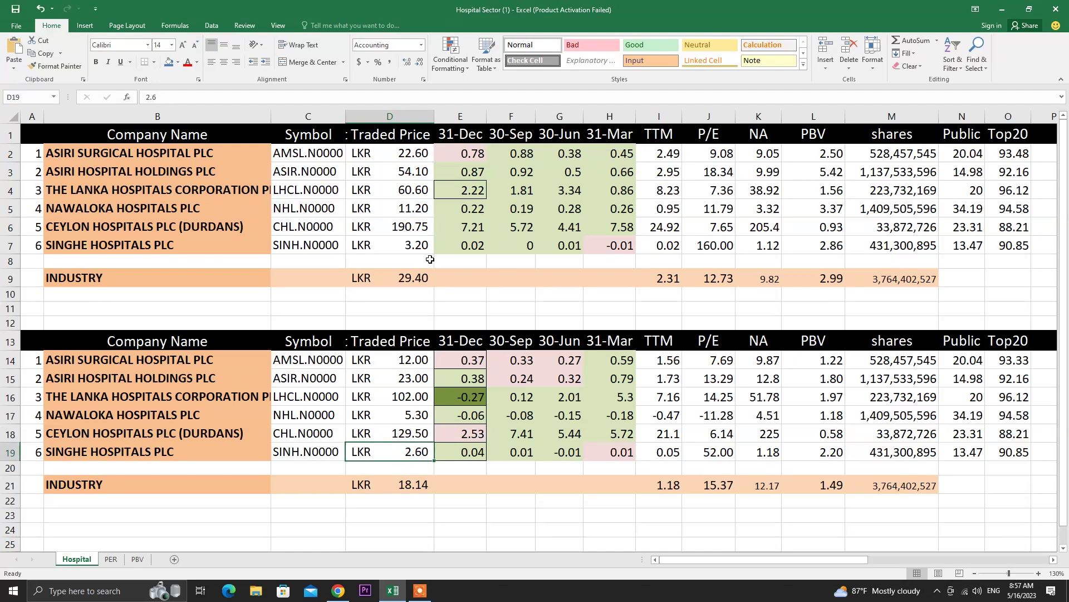
{"action": "left_click", "coordinate": [417, 246]}
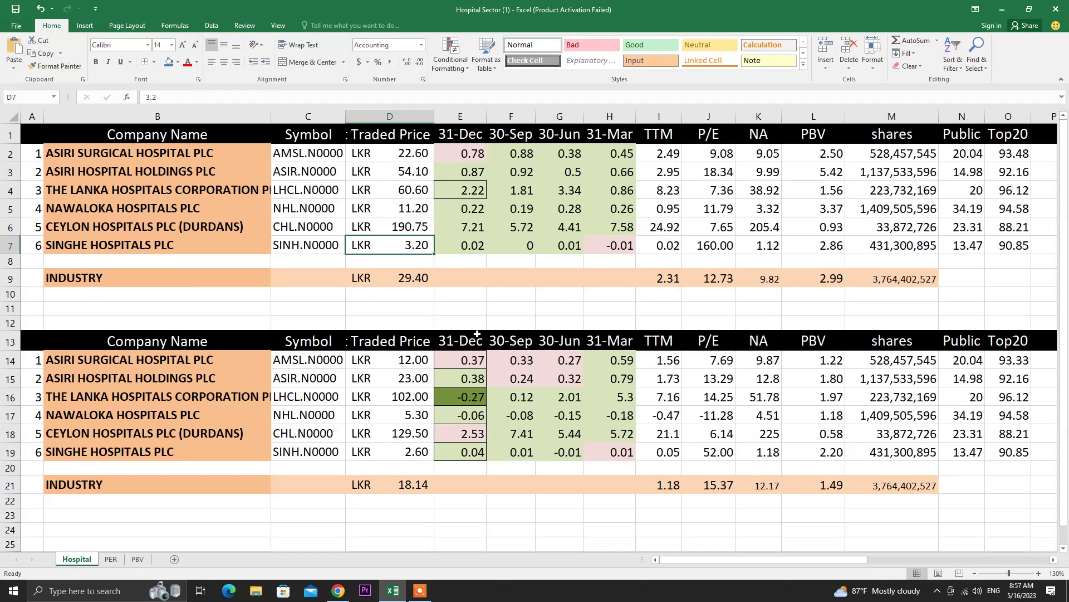
Highlight the Lanka Hospitals Corporation cells B16:D16 in the lower table with a blue fill.
{"action": "left_click", "coordinate": [407, 400]}
{"action": "left_click_drag", "start_coordinate": [407, 399], "coordinate": [161, 395]}
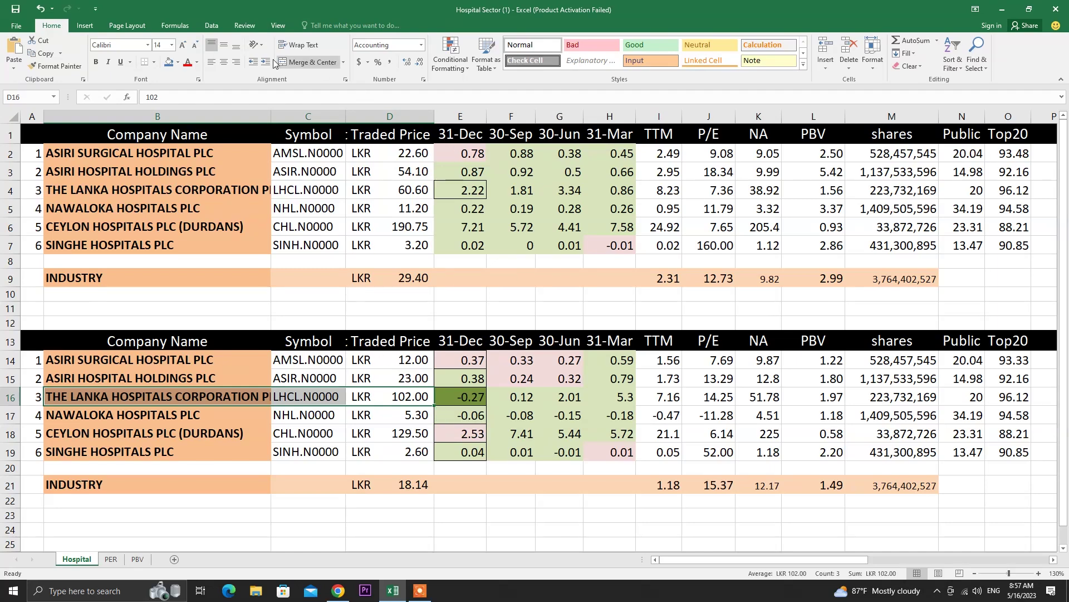
{"action": "left_click", "coordinate": [177, 62]}
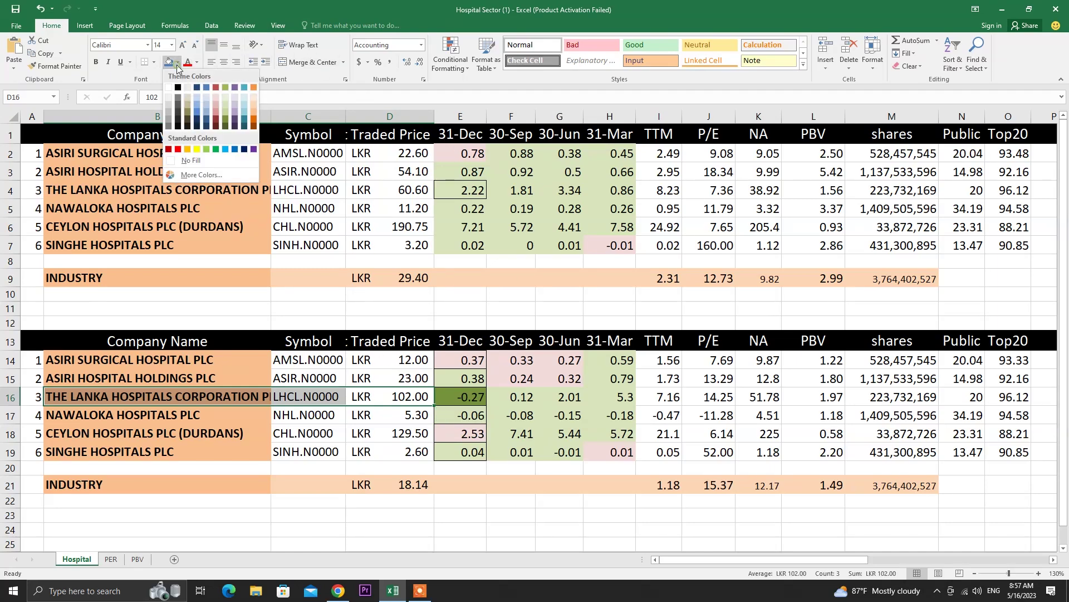
{"action": "left_click", "coordinate": [205, 89]}
{"action": "left_click", "coordinate": [490, 517]}
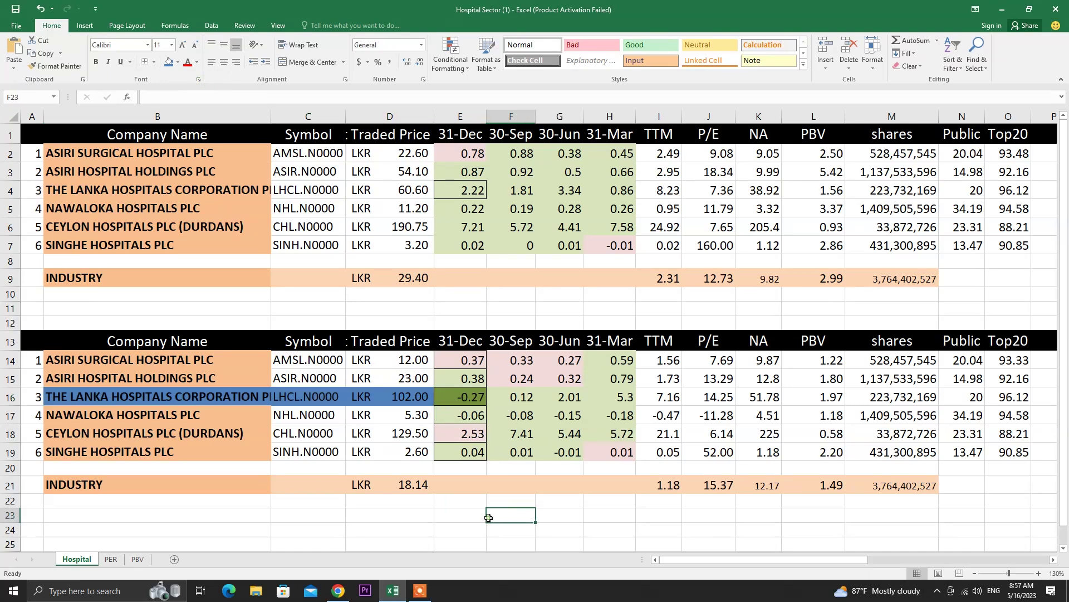
Review the traded prices of Asiri Surgical in D2 and D14, Asiri Hospital Holdings in D15 and Nawaloka in D17.
{"action": "left_click", "coordinate": [406, 153]}
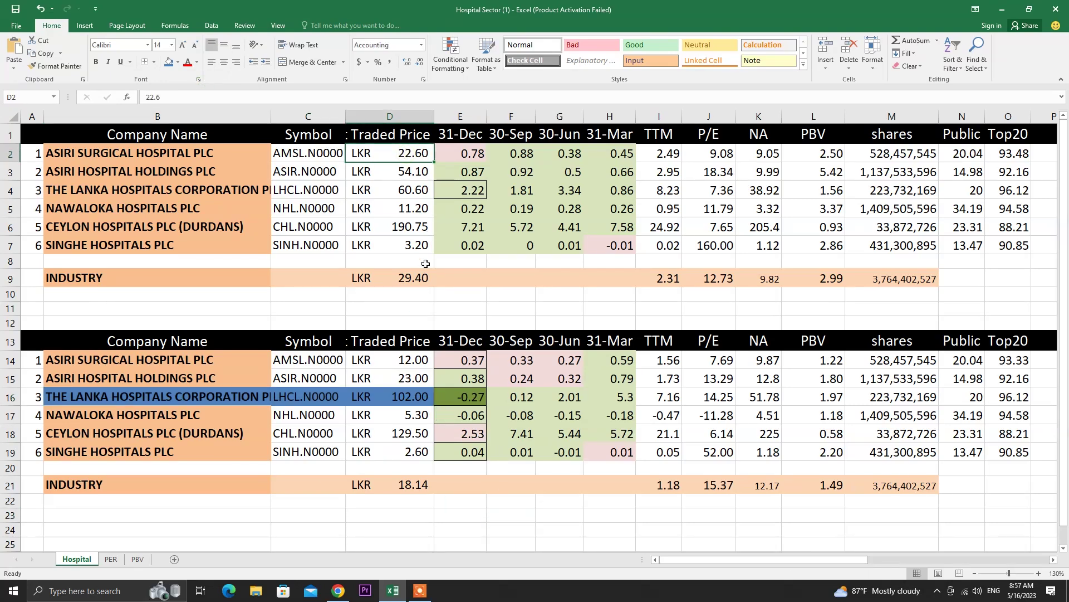
{"action": "left_click", "coordinate": [411, 361]}
{"action": "left_click", "coordinate": [412, 378]}
{"action": "left_click", "coordinate": [417, 415]}
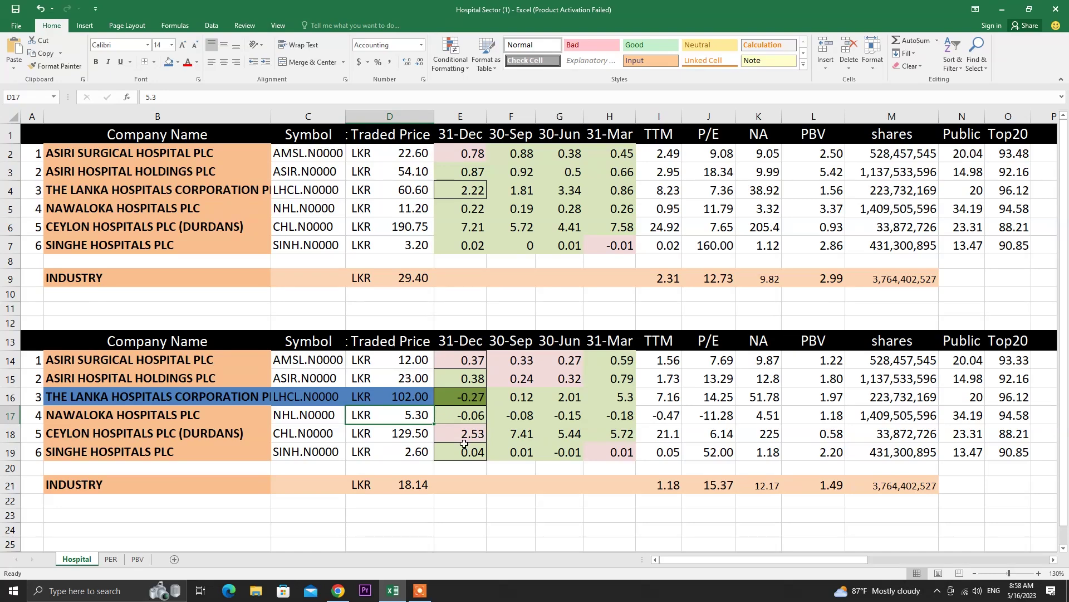
{"action": "left_click", "coordinate": [445, 301]}
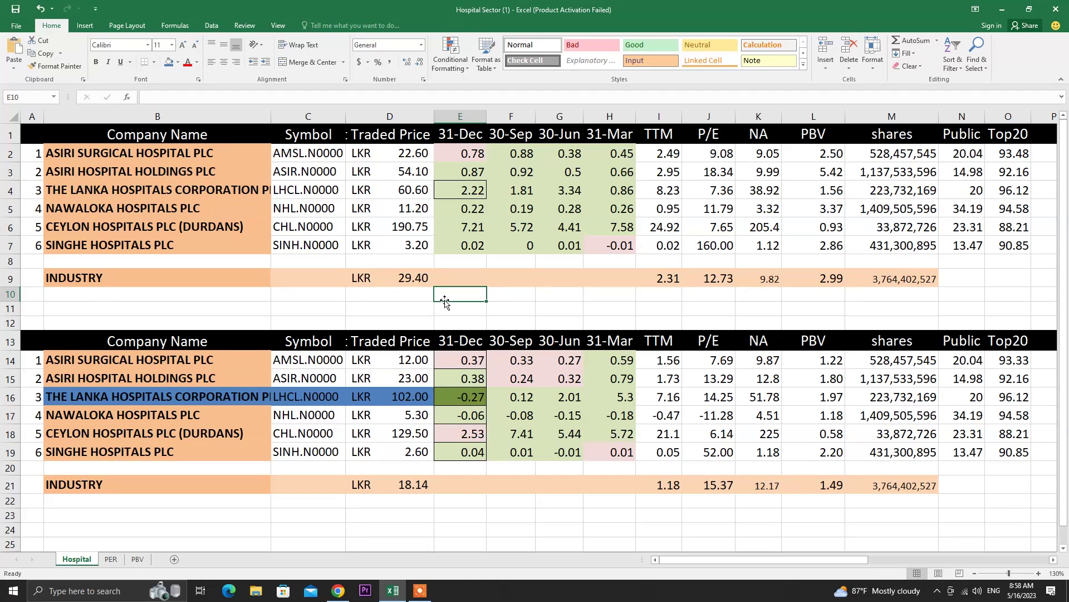
Switch to Chrome, open the Colombo Stock Exchange home page and examine the ASPI Statistics chart.
{"action": "left_click", "coordinate": [347, 591]}
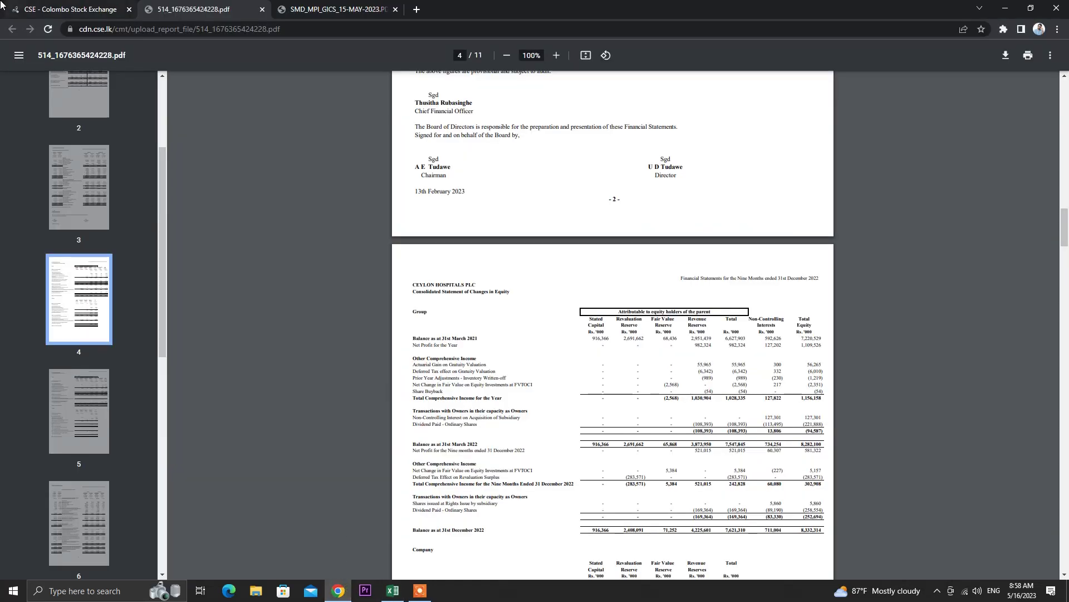
{"action": "left_click", "coordinate": [53, 9]}
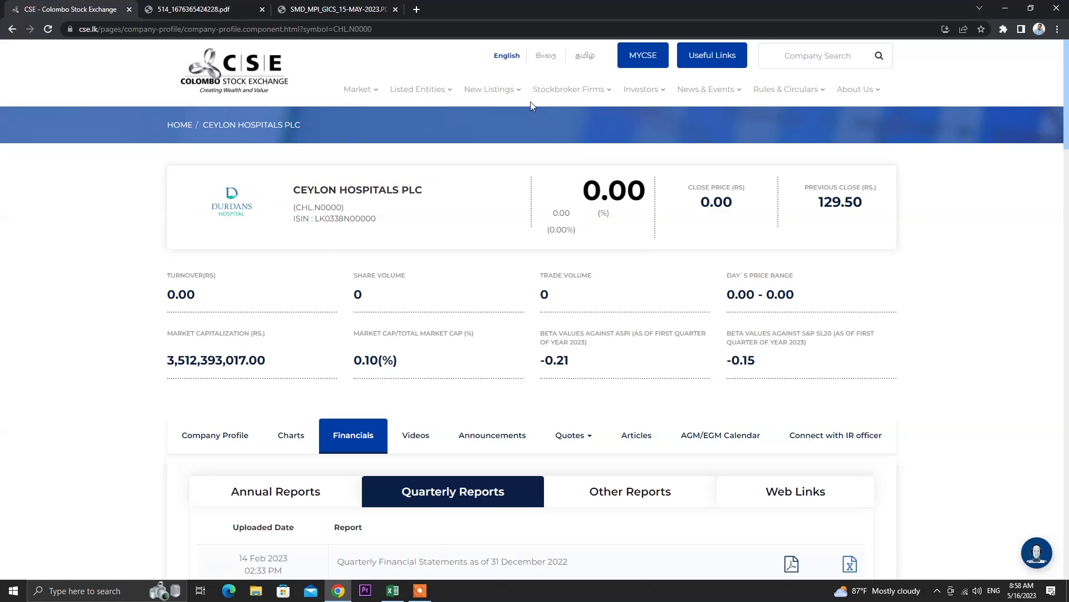
{"action": "left_click", "coordinate": [263, 73]}
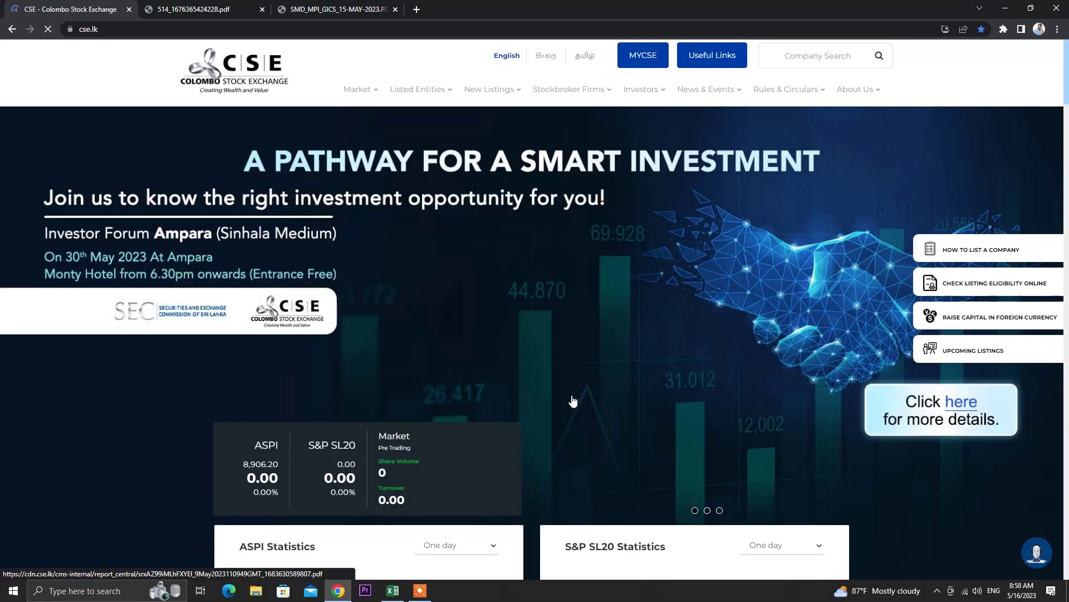
{"action": "scroll", "coordinate": [660, 376], "scroll_direction": "down", "scroll_amount": 3}
{"action": "scroll", "coordinate": [660, 376], "scroll_direction": "down", "scroll_amount": 1}
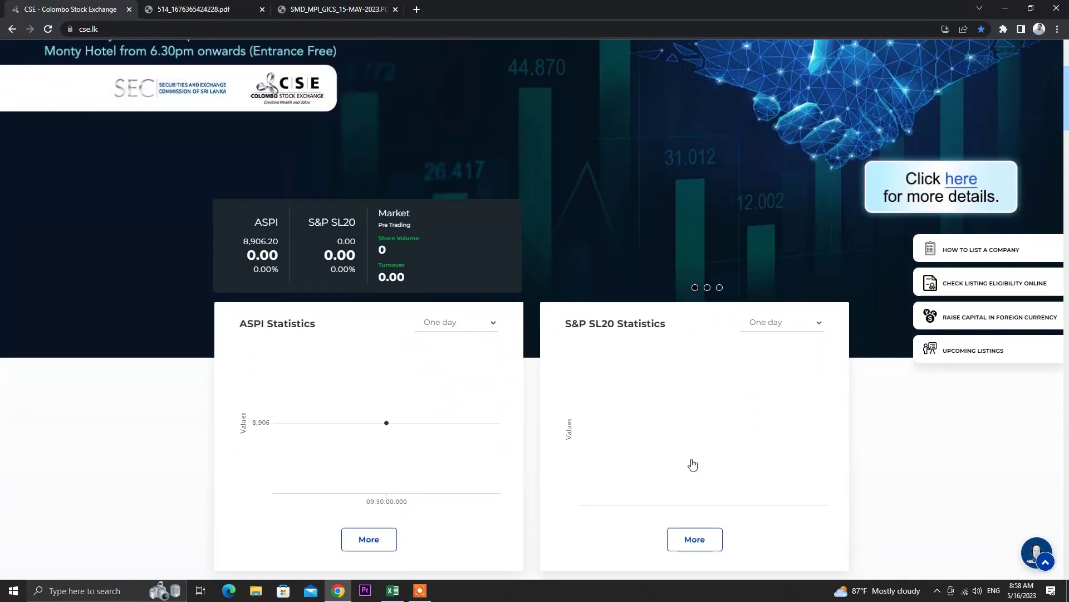
{"action": "scroll", "coordinate": [611, 432], "scroll_direction": "down", "scroll_amount": 3}
{"action": "mouse_move", "coordinate": [414, 240]}
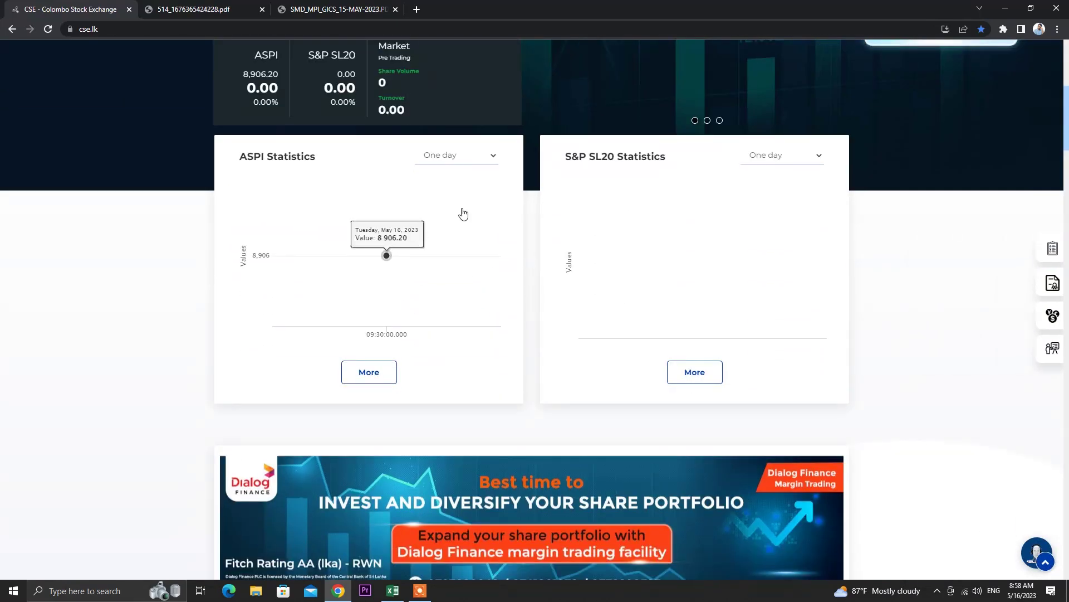
Switch back to Excel and compare the Ceylon Hospitals (Durdans) traded price in D6 with the one in D18.
{"action": "left_click", "coordinate": [392, 592]}
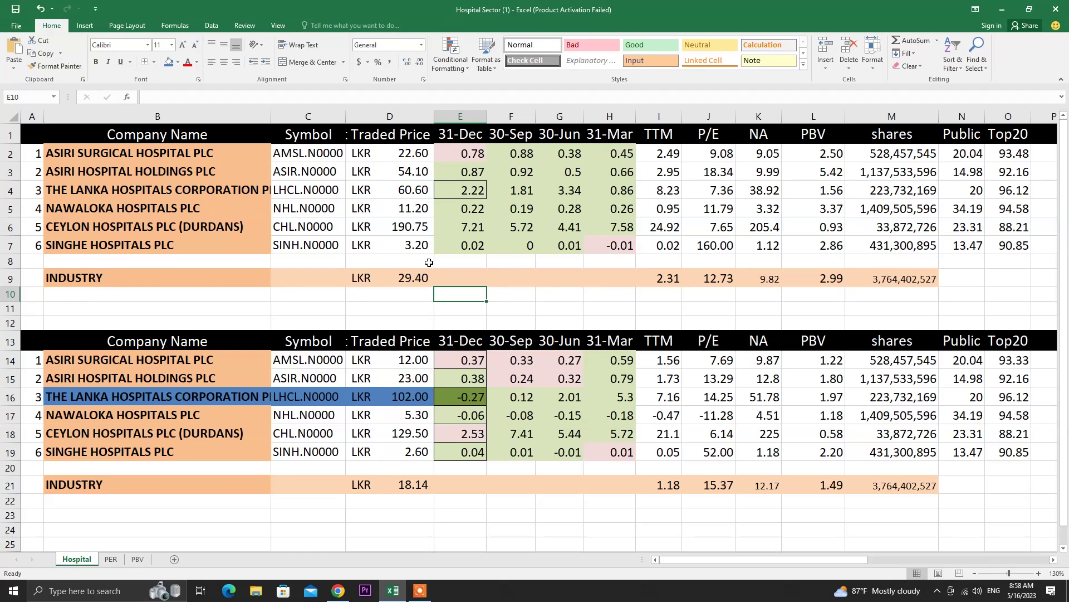
{"action": "left_click_drag", "start_coordinate": [106, 225], "coordinate": [407, 227]}
{"action": "left_click", "coordinate": [408, 227]}
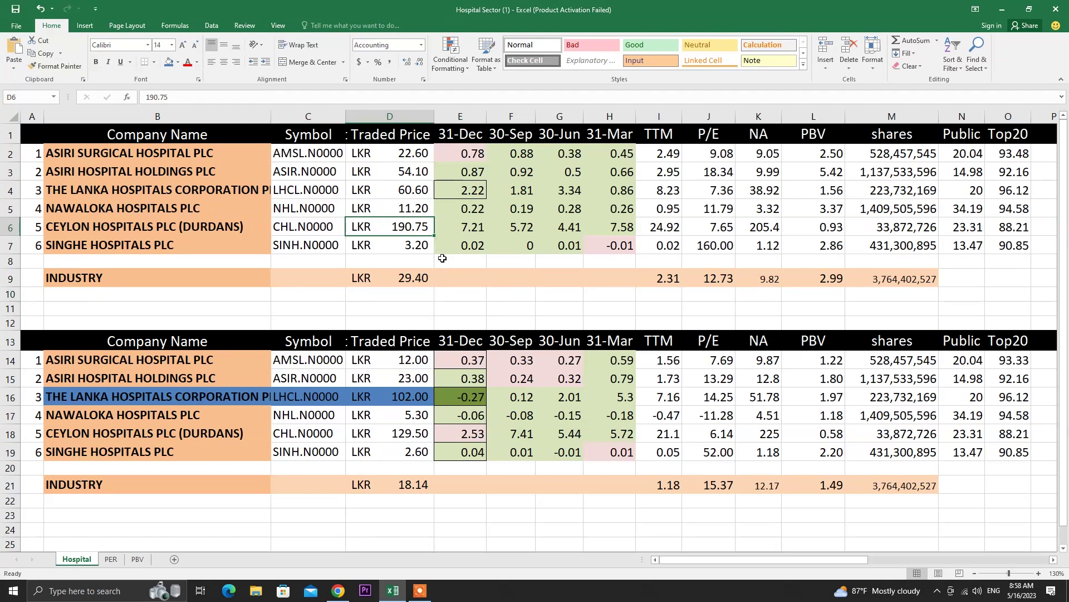
{"action": "left_click", "coordinate": [420, 440]}
{"action": "left_click", "coordinate": [420, 231]}
{"action": "left_click", "coordinate": [401, 434]}
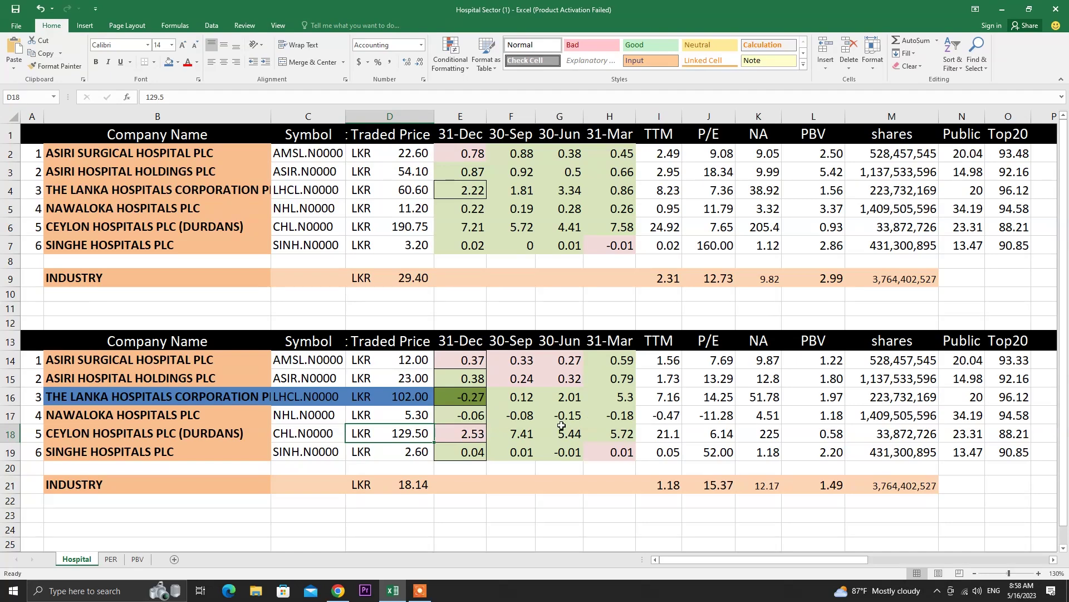
Review the company traded prices in D2:D7 of the upper table.
{"action": "left_click_drag", "start_coordinate": [412, 169], "coordinate": [409, 229]}
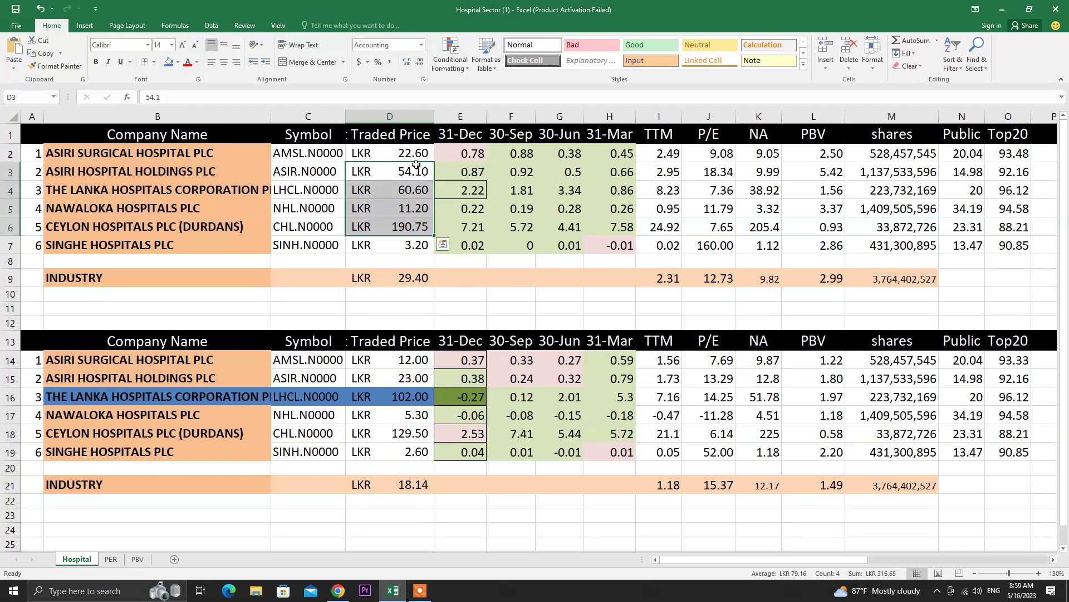
{"action": "left_click_drag", "start_coordinate": [415, 157], "coordinate": [410, 231]}
{"action": "left_click", "coordinate": [407, 251]}
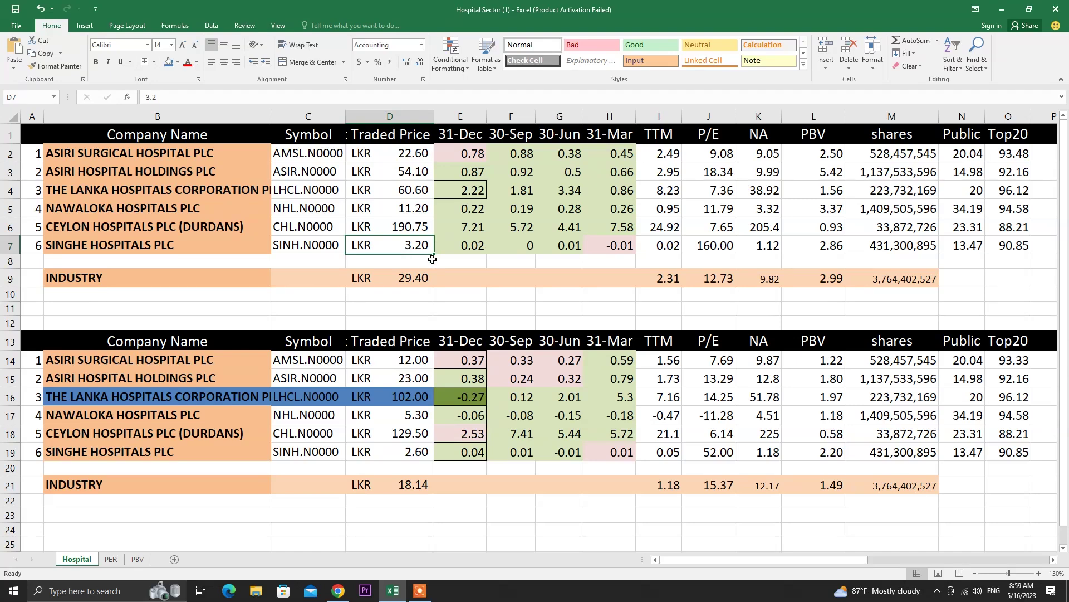
{"action": "left_click", "coordinate": [432, 262]}
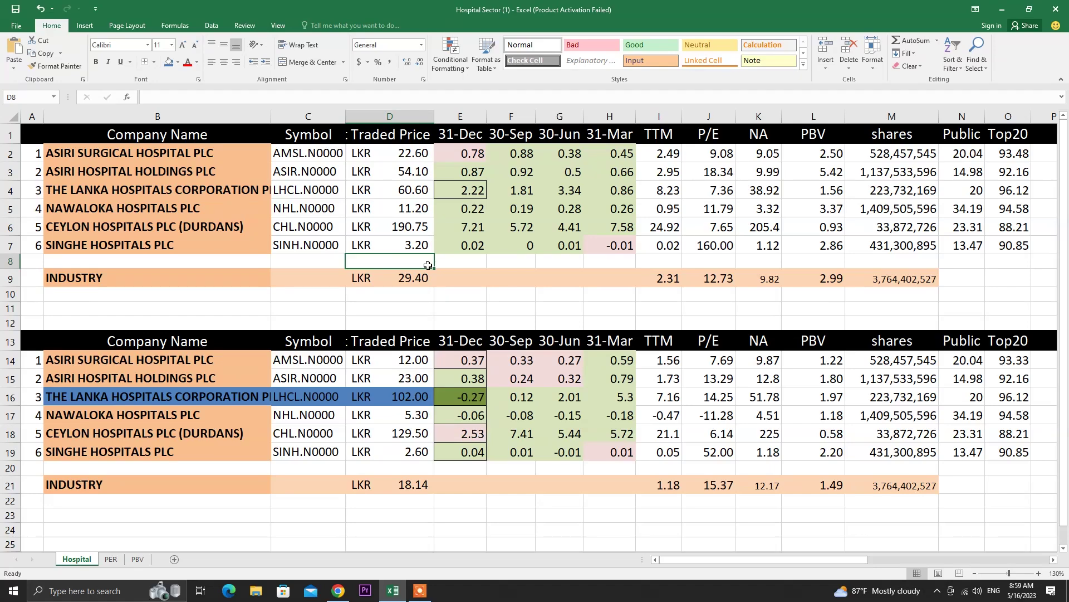
View the PER and PBV sheets and return to the Hospital sheet.
{"action": "left_click", "coordinate": [122, 561]}
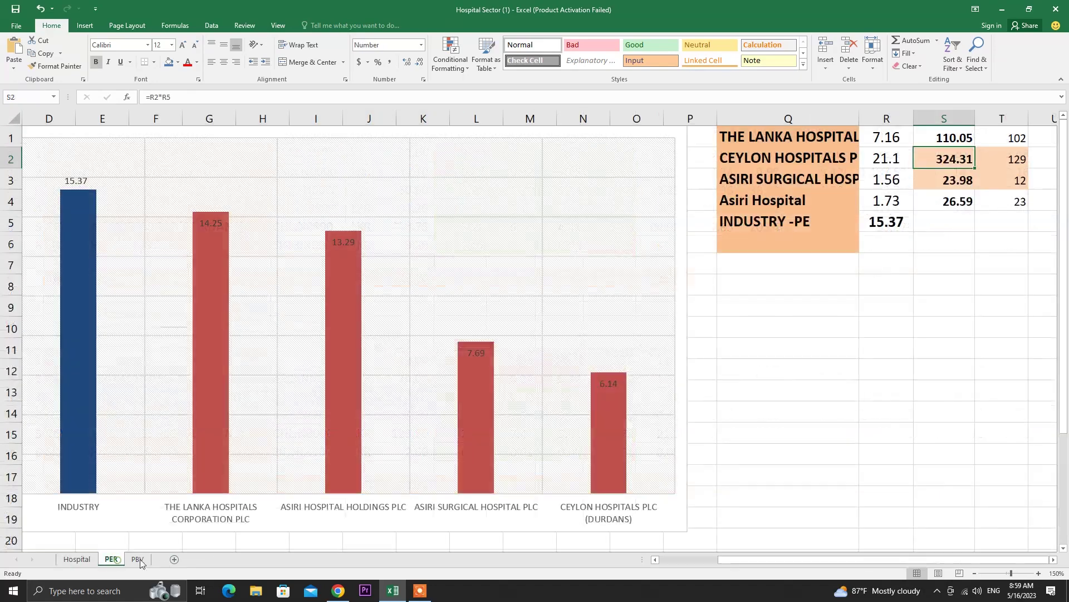
{"action": "left_click", "coordinate": [138, 559]}
{"action": "left_click", "coordinate": [76, 559]}
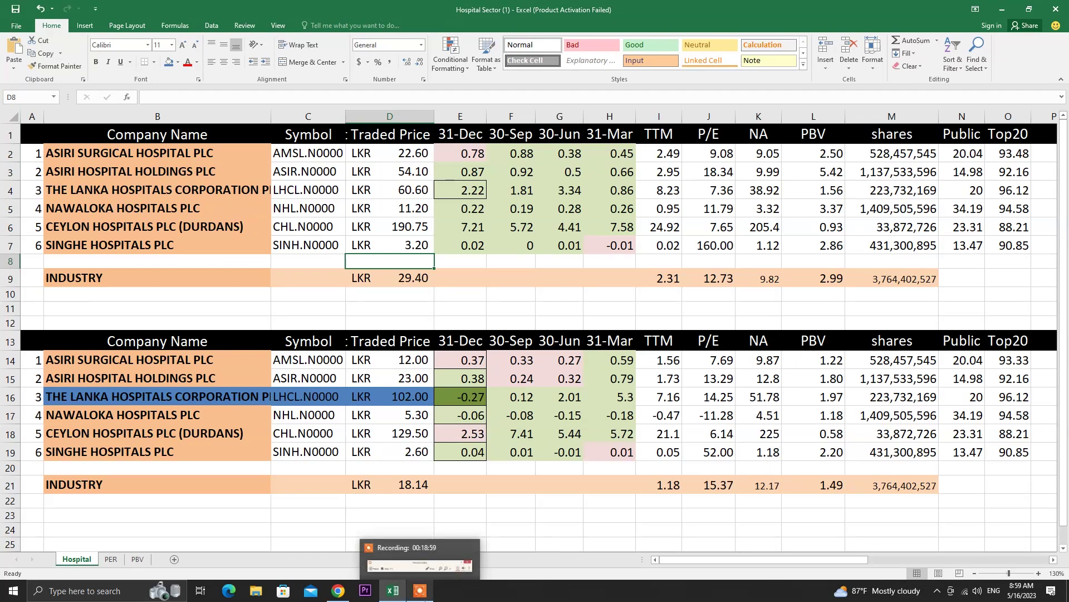
{"action": "left_click", "coordinate": [421, 588]}
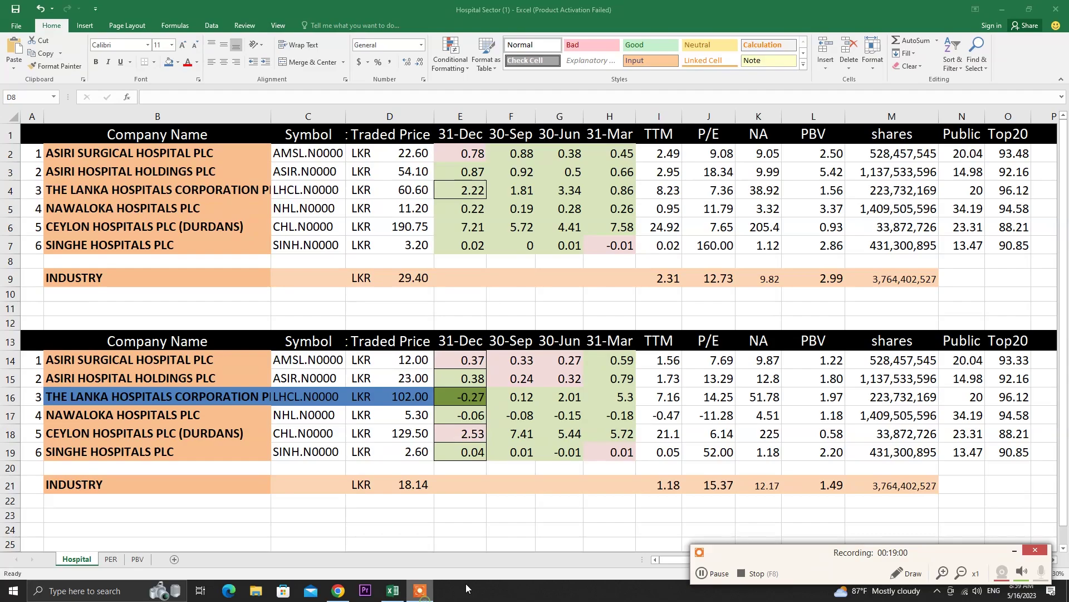
{"action": "left_click", "coordinate": [740, 573]}
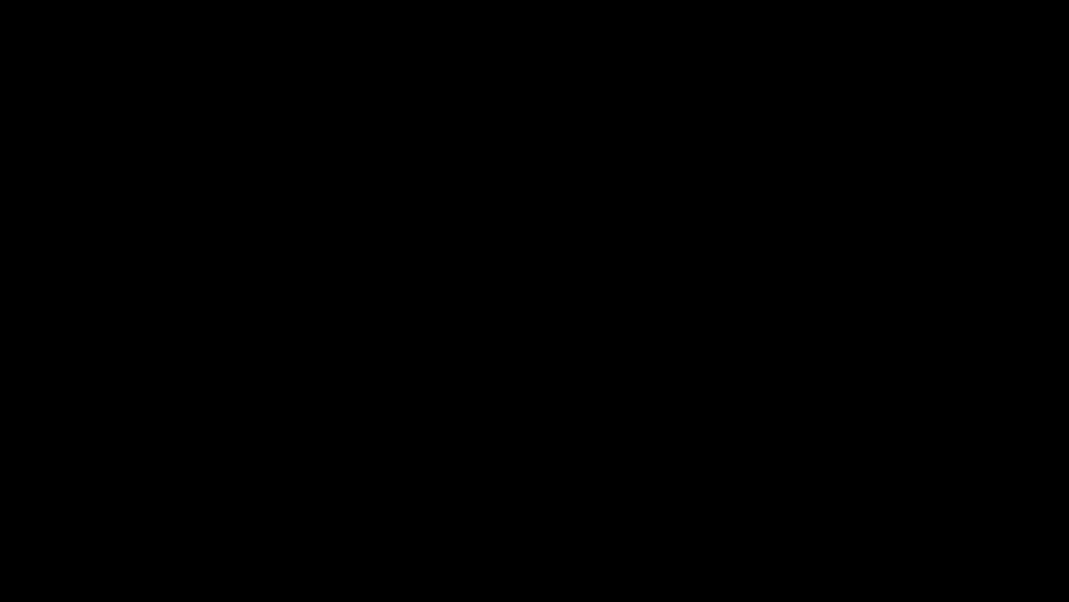